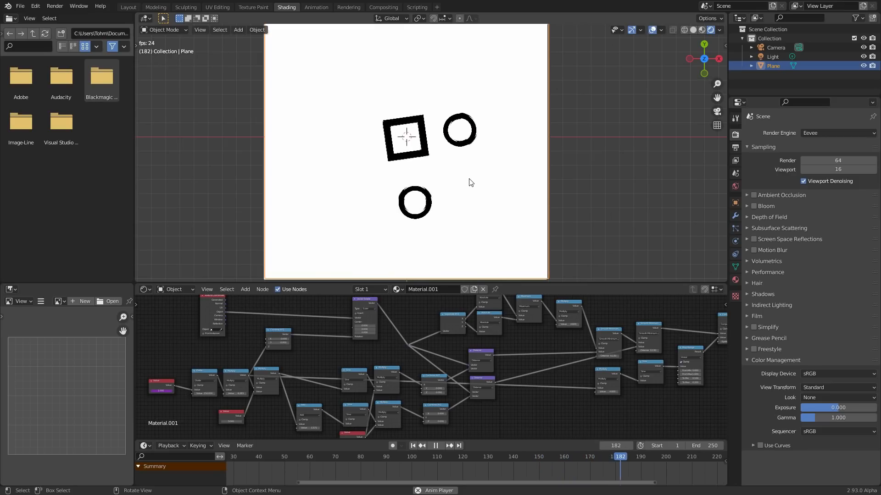
- Examine the finished material's full node tree in the maximized shader editor alongside the animated shape preview
scroll(430, 334, "down", 3)
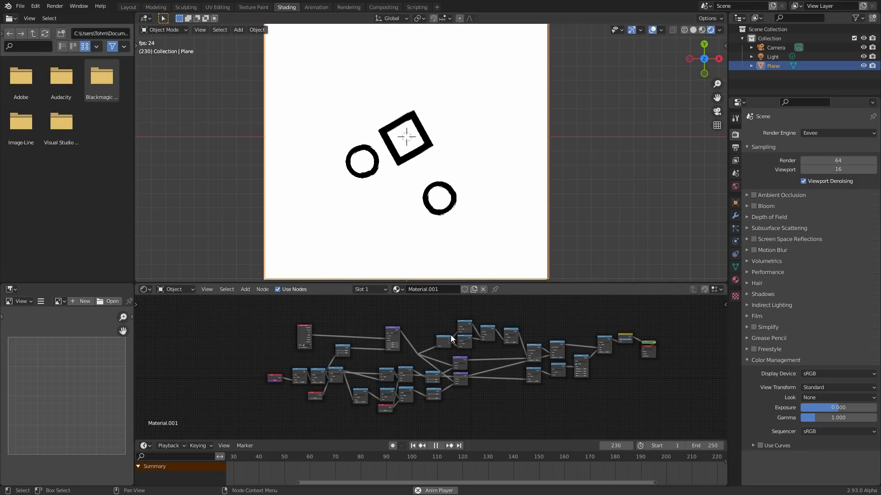
scroll(365, 339, "up", 3)
key("ctrl+space")
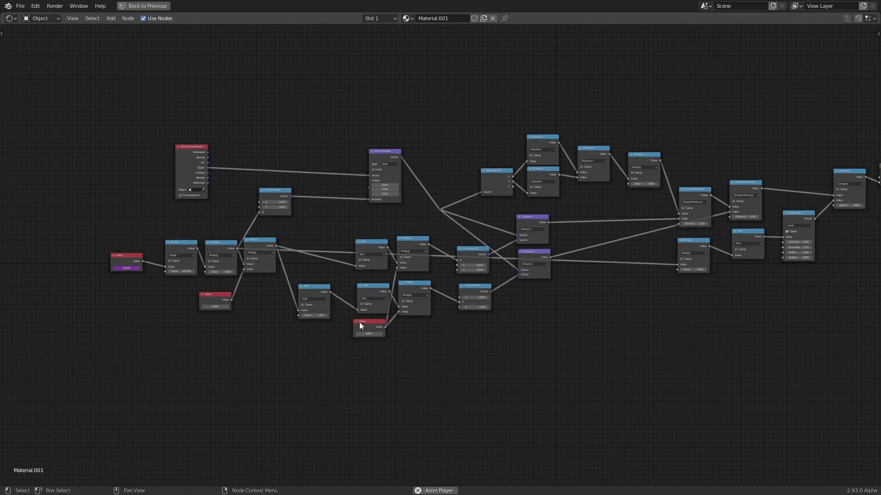
scroll(331, 288, "up", 2)
scroll(331, 288, "down", 1)
key("ctrl+space")
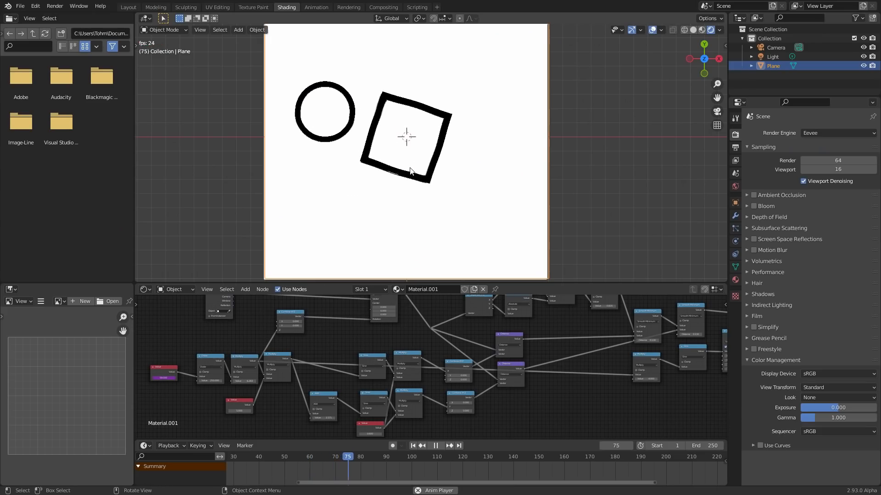
- Try a value of 8 in the lower-left Value node that feeds the Multiply node, and undo it
middle_click_drag(206, 398, 379, 361)
scroll(370, 336, "up", 8)
left_click(370, 364)
type("8")
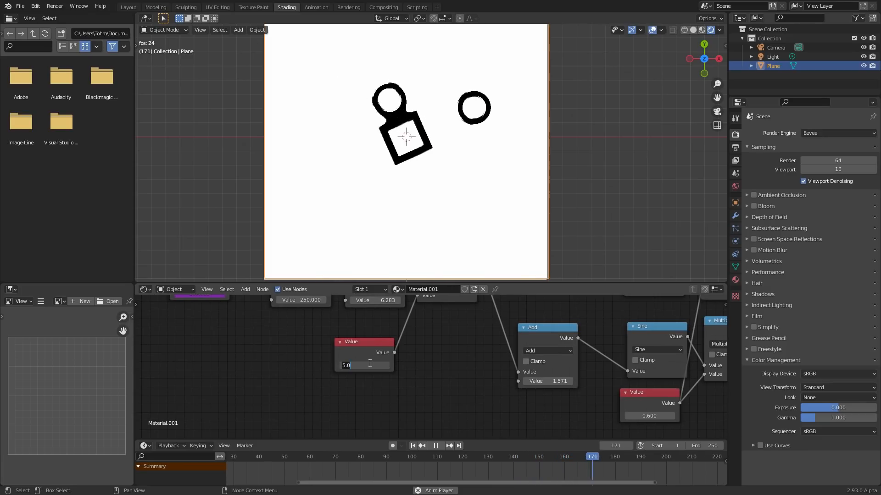
key("Return")
key("ctrl+z")
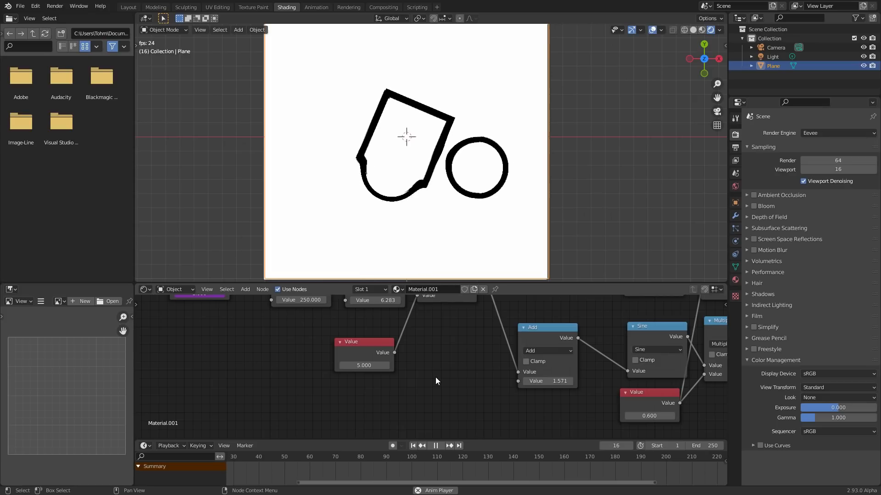
scroll(439, 373, "down", 6)
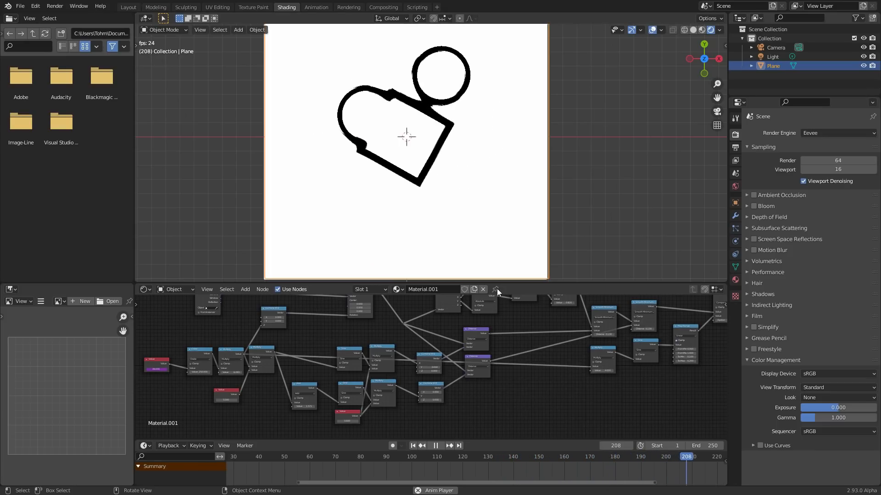
- Pause the animation, try adjusting the Compare node's Epsilon, undo the change, and resume playback
middle_click_drag(479, 349, 250, 370)
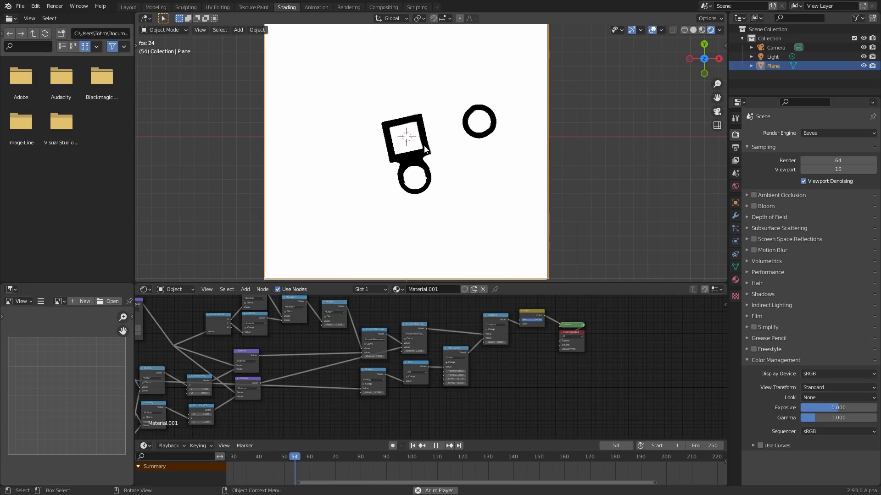
scroll(463, 351, "up", 5)
key("space")
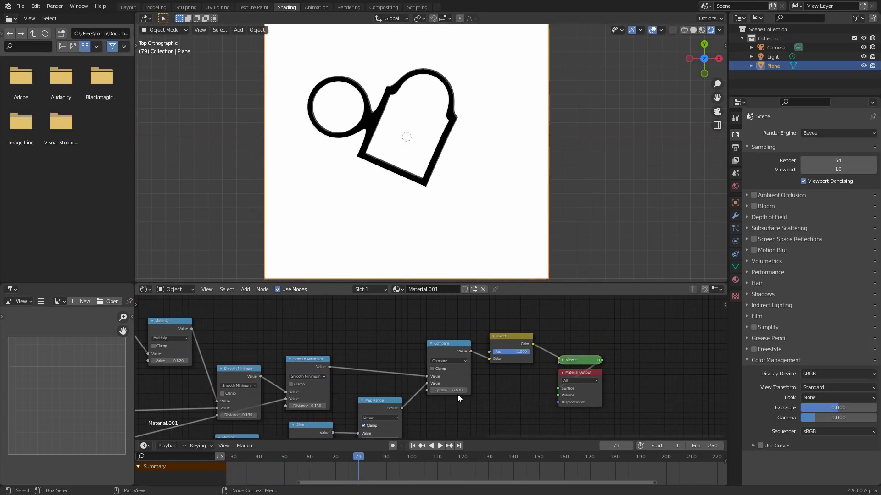
mouse_move(451, 392)
left_mouse_down()
mouse_move(463, 392)
mouse_move(451, 392)
left_mouse_up()
key("ctrl+z")
key("space")
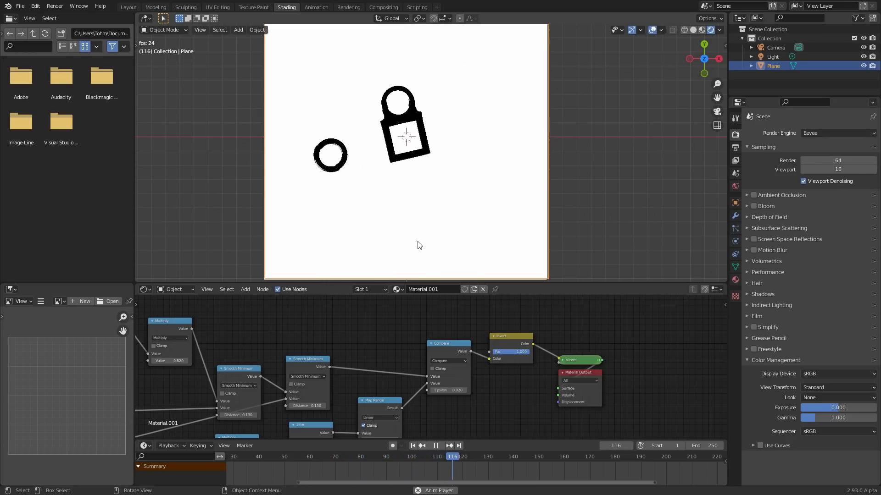
scroll(340, 347, "down", 5)
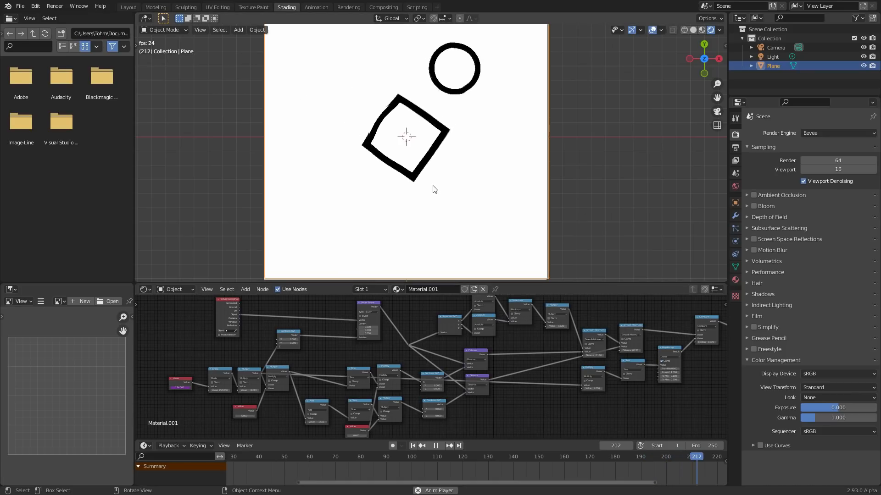
- Start a new General file without saving the current one
key("ctrl+n")
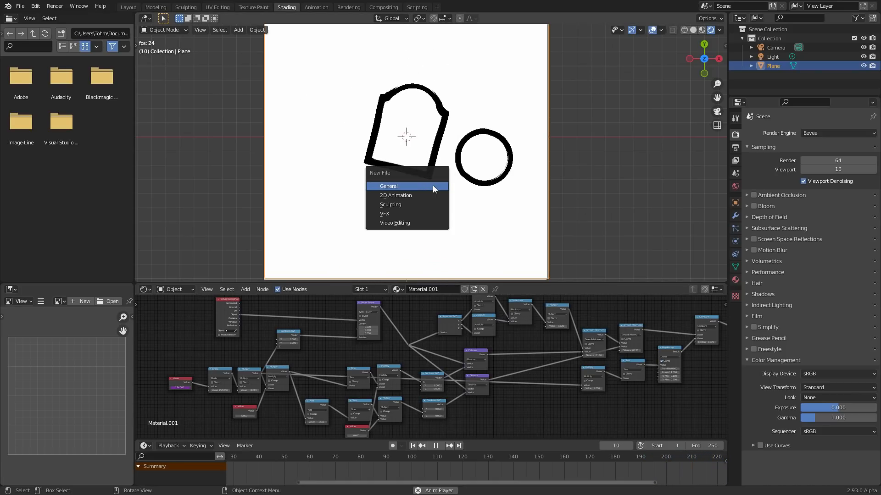
left_click(433, 185)
key("d")
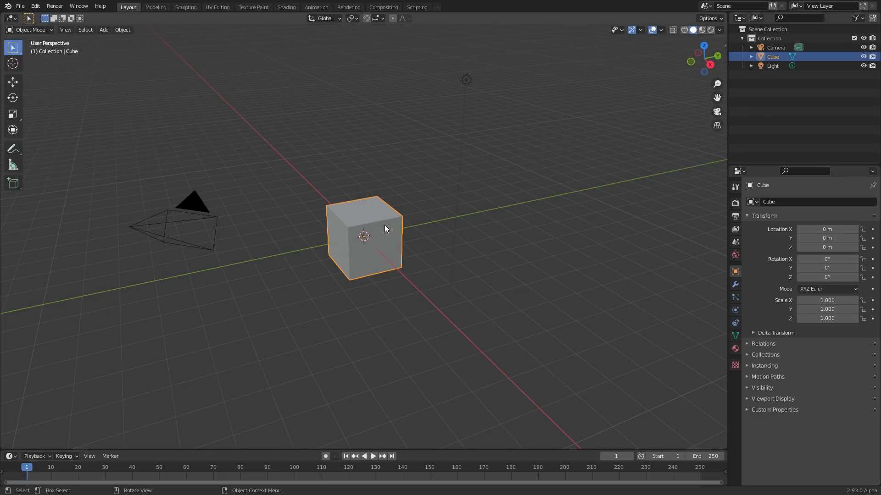
- Replace the default cube with a mesh plane
key("Delete")
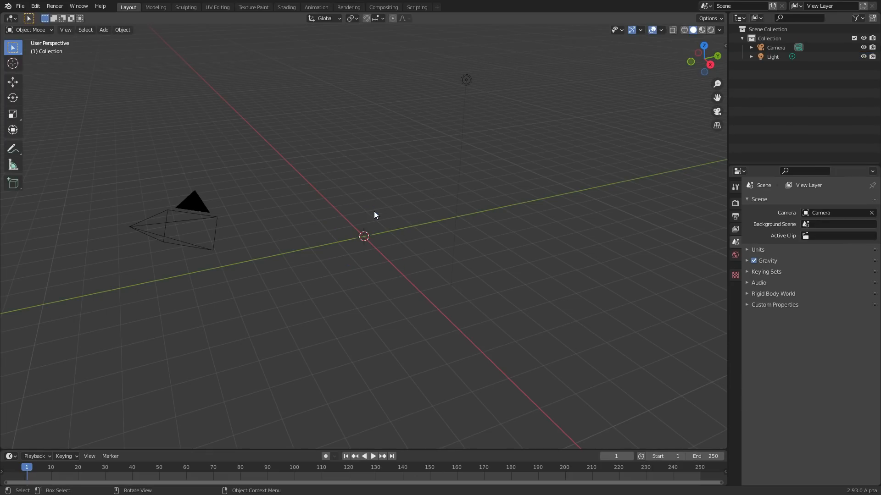
key("shift+a")
mouse_move(355, 175)
left_click(397, 173)
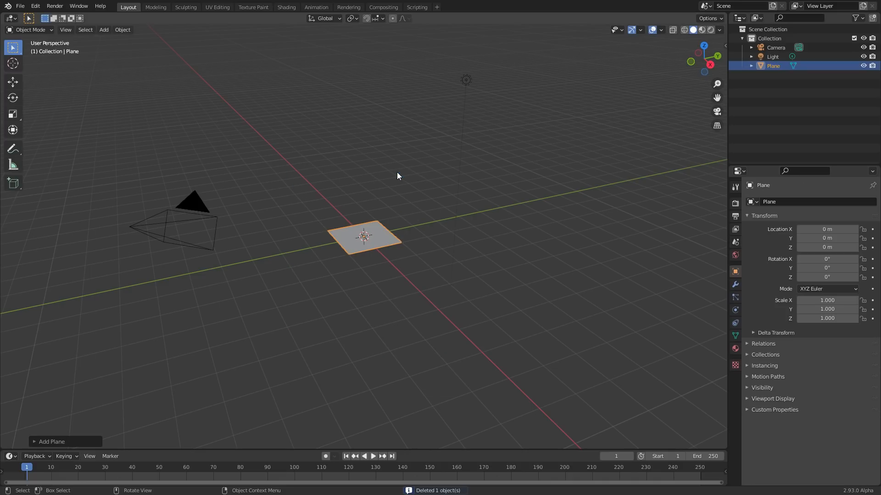
- Switch to the Shading workspace and display the plane from the top in rendered shading
left_click(287, 8)
left_click(702, 43)
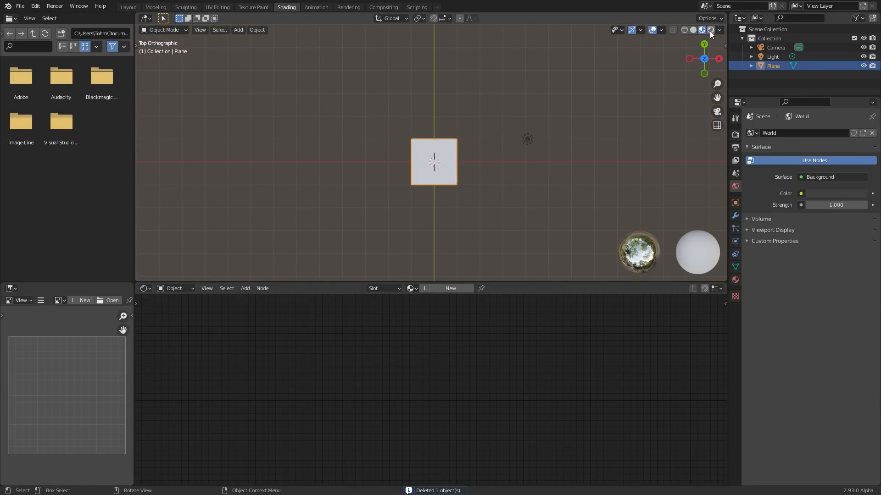
left_click(710, 30)
middle_click_drag(478, 162, 403, 98, "shift")
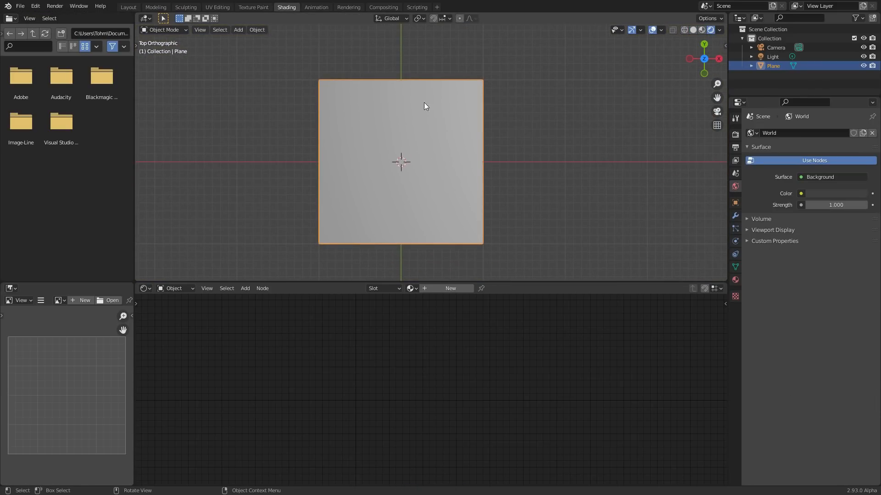
- Create a new material on the plane and delete its Principled BSDF node
left_click(441, 286)
left_click(371, 315)
key("x")
- Add a Texture Coordinate node before the Material Output node
scroll(371, 319, "up", 2)
middle_click_drag(363, 337, 366, 406)
key("shift+a")
left_click(291, 321)
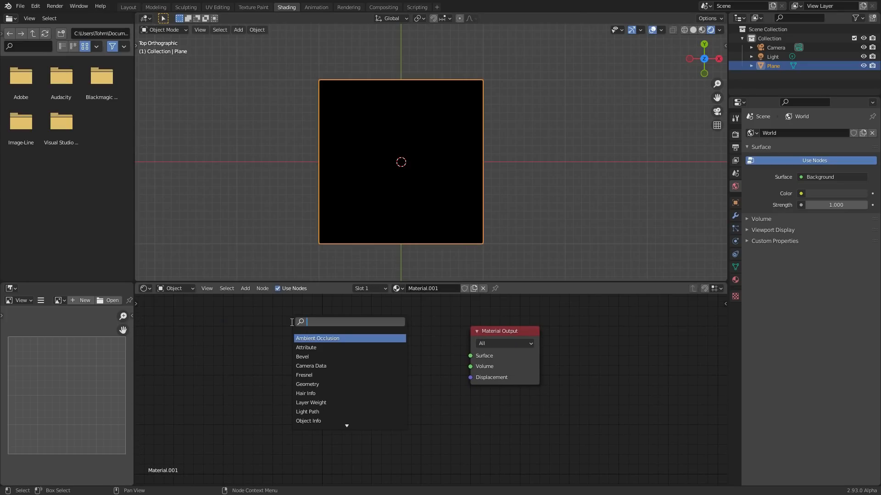
type("tex")
left_click(320, 339)
left_click(253, 344)
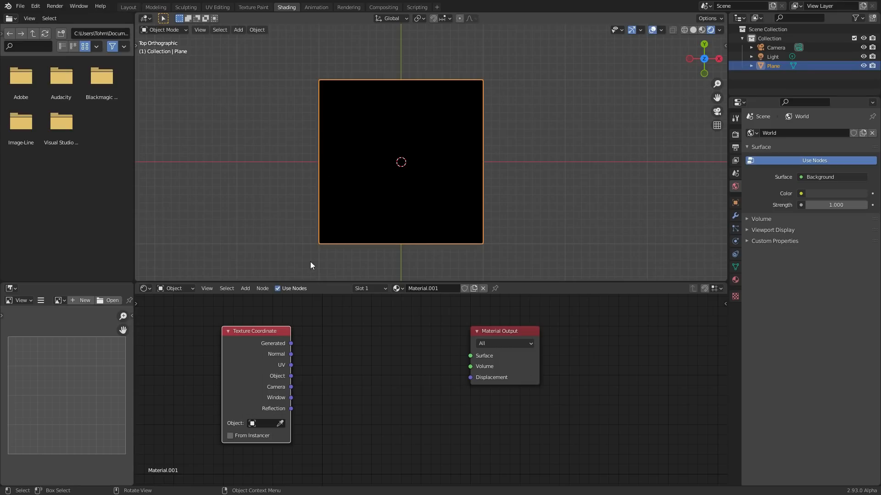
- Space the Texture Coordinate and Material Output nodes apart and preview the Object coordinates through a Viewer
scroll(406, 104, "up", 3)
scroll(380, 139, "down", 1)
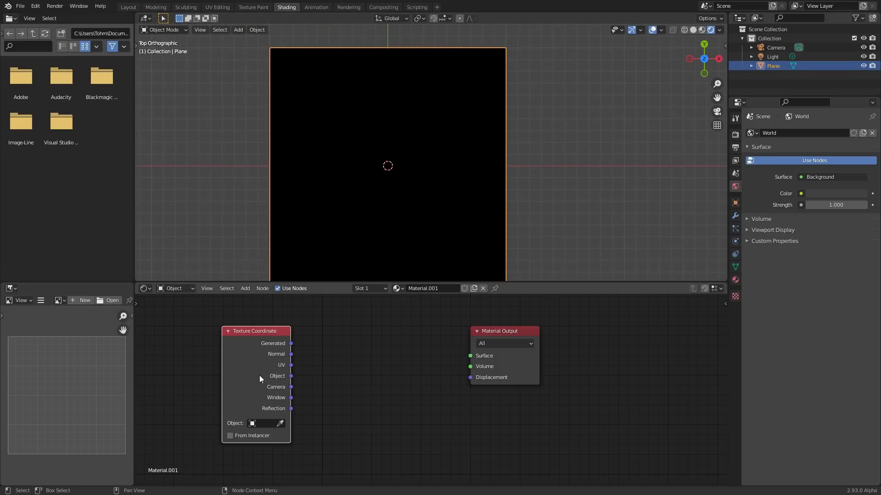
middle_click_drag(262, 359, 398, 376)
left_click_drag(384, 367, 277, 352)
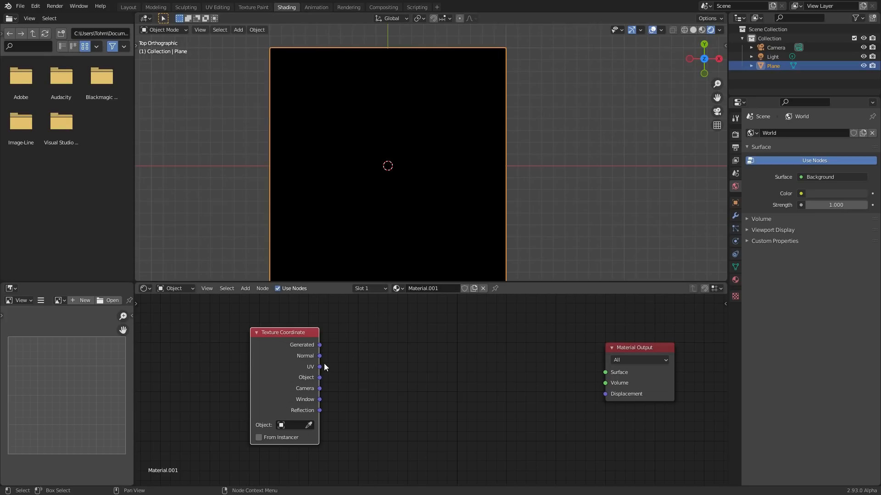
left_click(295, 349, "ctrl+shift")
left_click(292, 347, "ctrl+shift")
left_click(292, 347, "ctrl+shift")
left_click(291, 347, "ctrl+shift")
left_click_drag(291, 347, 192, 330)
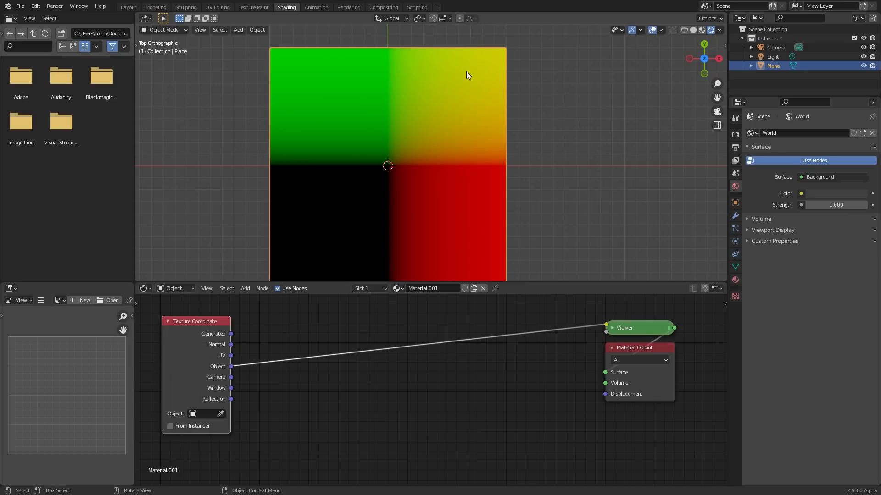
- Insert a Separate XYZ node on the link between the Object coordinates and the Viewer, and place it beside the Texture Coordinate node
middle_click_drag(292, 328, 342, 373)
key("shift+s")
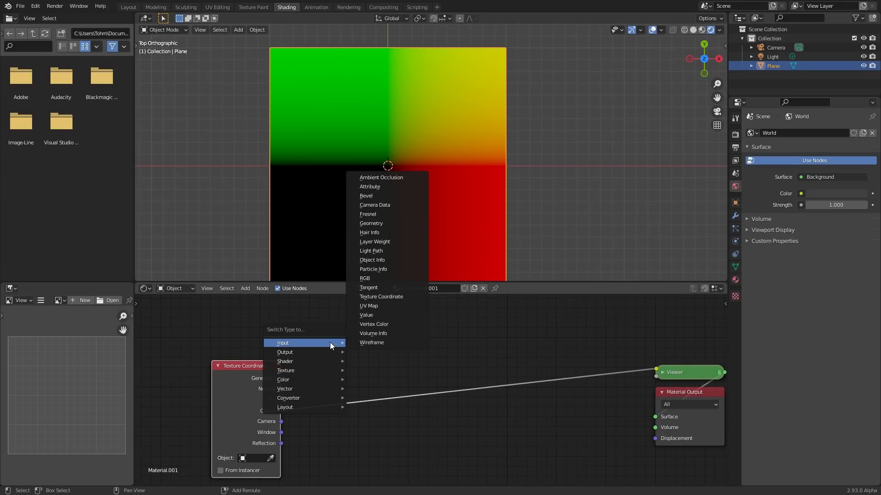
key("shift+a")
left_click(335, 329)
type("se")
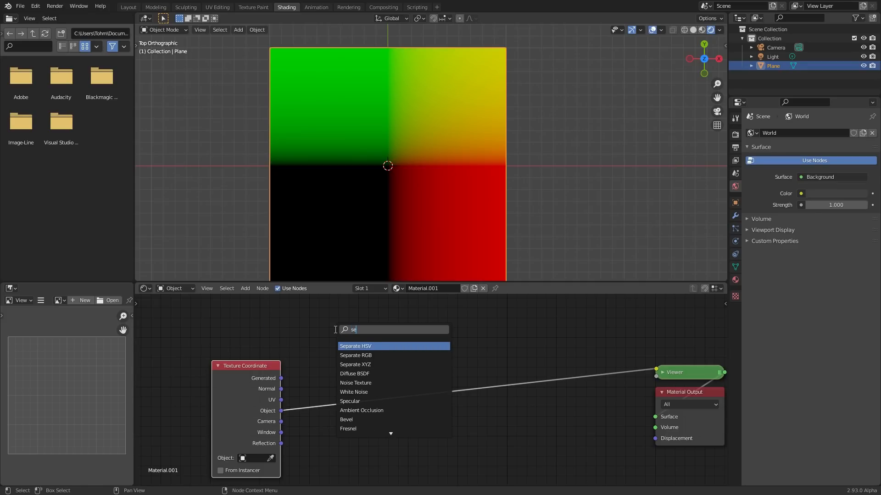
left_click(354, 366)
left_click(328, 387)
left_click_drag(342, 382, 323, 340)
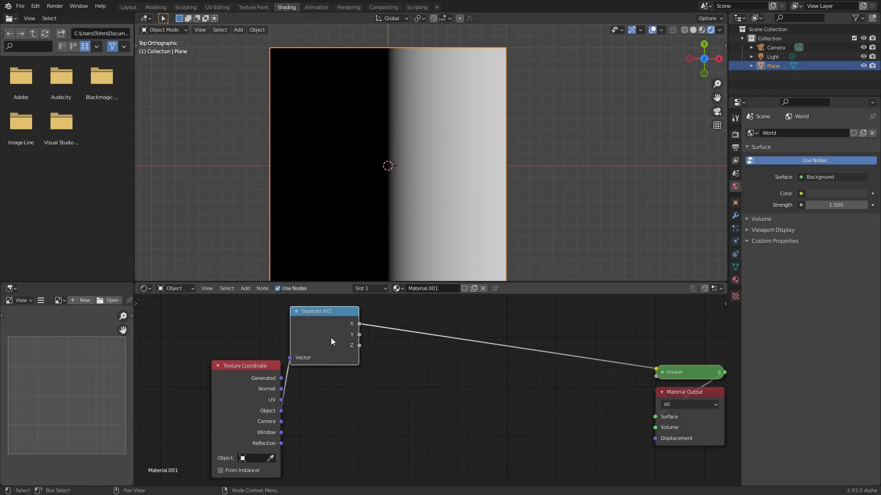
- Insert a Math node set to Absolute between the Separate XYZ X output and the Viewer
middle_click_drag(353, 310, 311, 382)
key("shift+a")
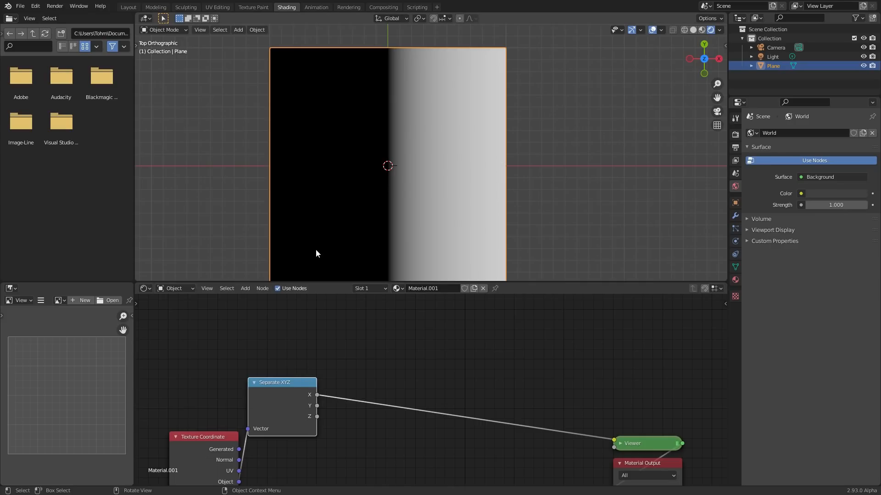
left_click(283, 395, "ctrl+shift")
key("ctrl+z")
key("shift+a")
type("math")
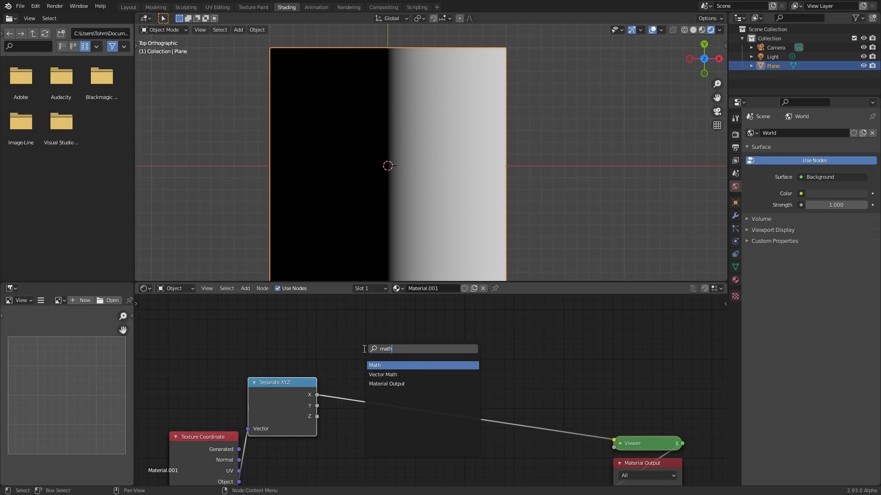
key("Return")
left_click(365, 353)
left_click(395, 382)
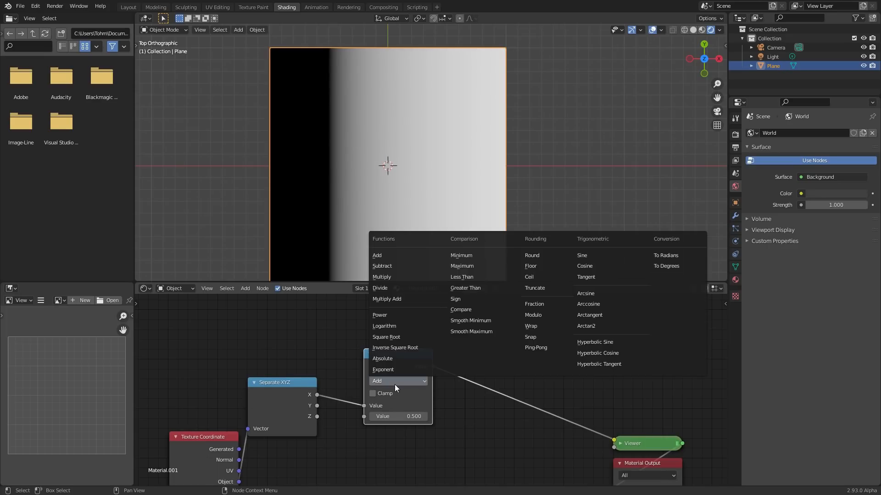
left_click(384, 358)
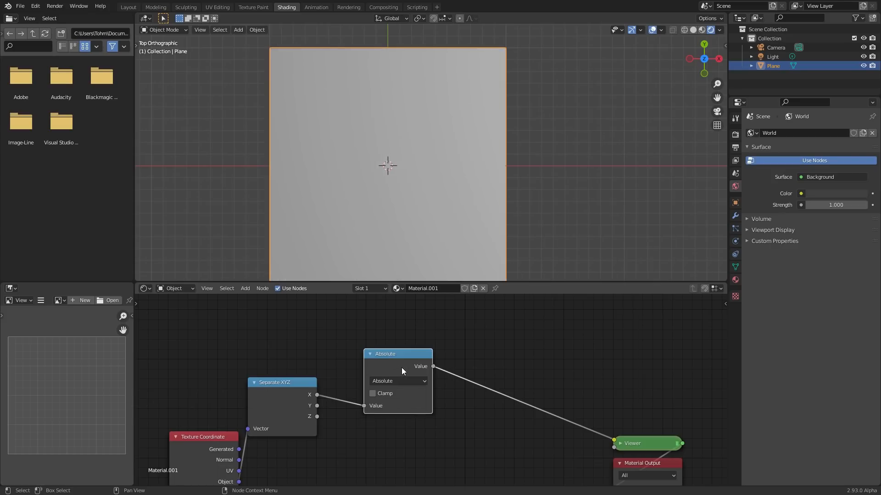
left_click_drag(401, 368, 366, 342)
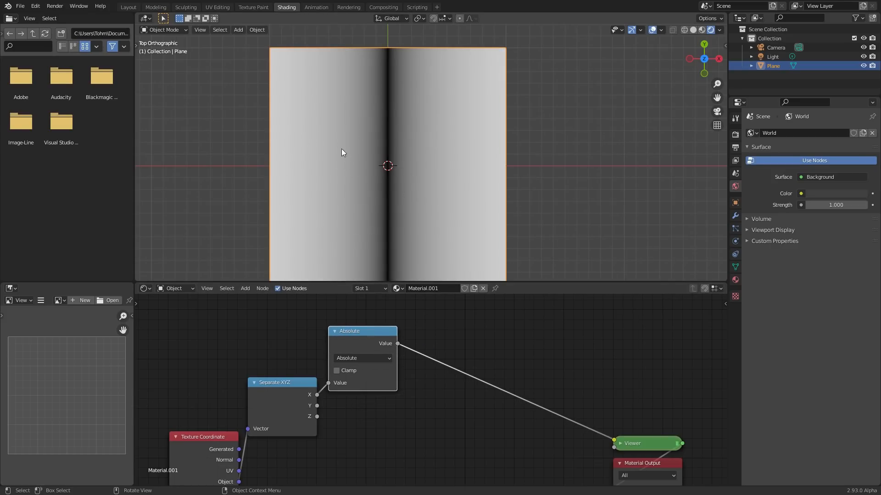
left_click_drag(337, 346, 358, 345)
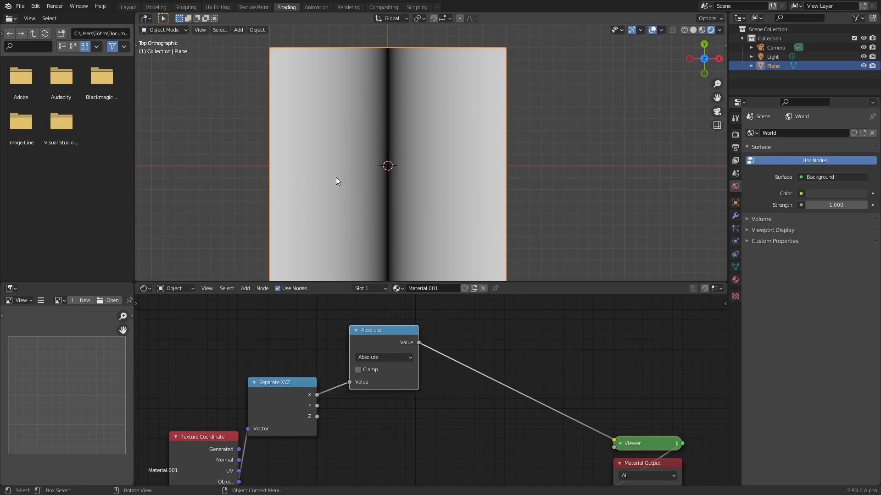
- Duplicate the Absolute node, feed it from the Separate XYZ Y output, and preview it in the Viewer
key("shift+d")
left_click(429, 381)
middle_click_drag(386, 385, 443, 339)
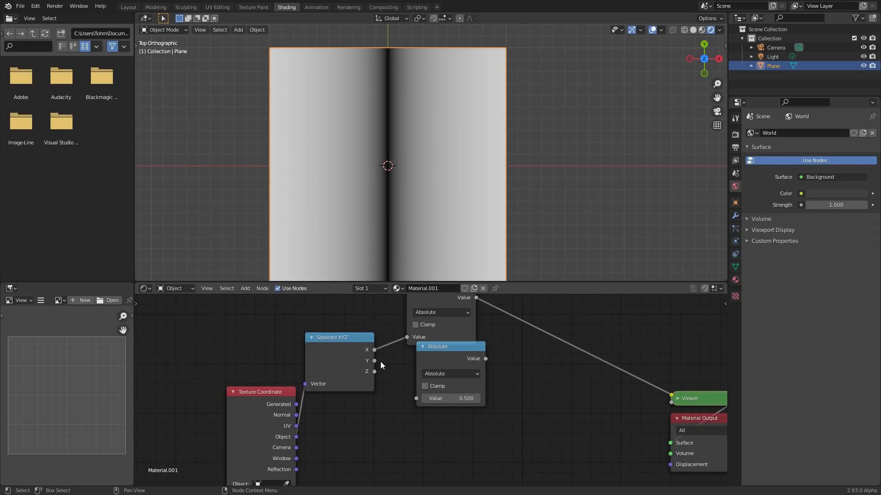
left_click_drag(375, 360, 418, 399)
left_click(449, 356, "ctrl+shift")
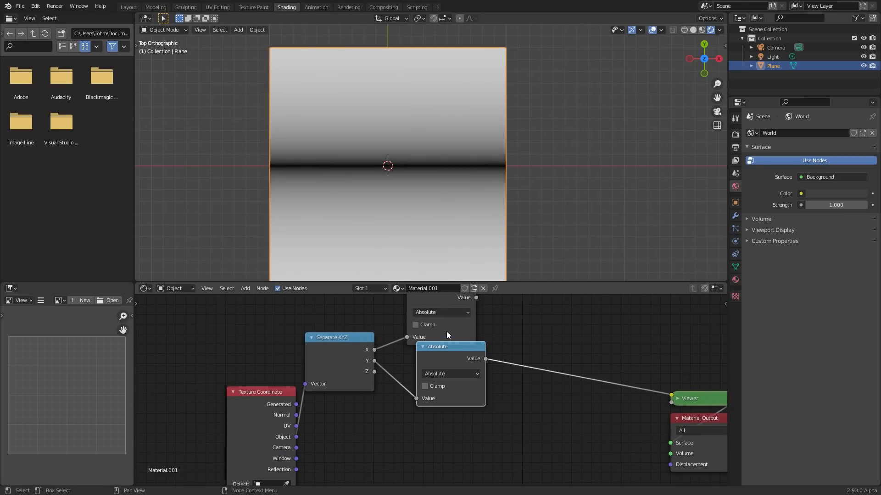
- Duplicate an Absolute node as a Maximum node before the Viewer and connect the X and Y Absolute outputs to its two inputs
middle_click_drag(446, 335, 418, 370)
left_click(425, 375, "ctrl+shift")
left_click_drag(422, 384, 406, 394)
left_click(429, 339)
key("shift+d")
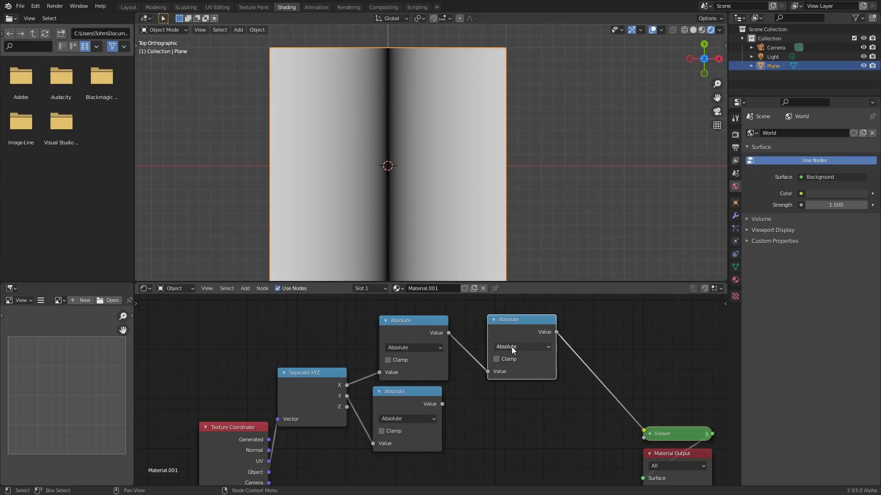
left_click(514, 346)
left_click(519, 345)
left_click(323, 233)
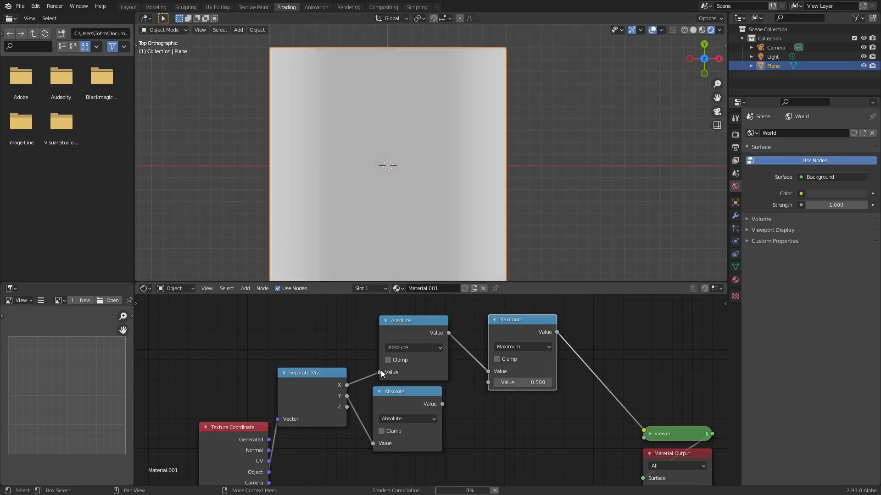
left_click_drag(442, 404, 488, 386)
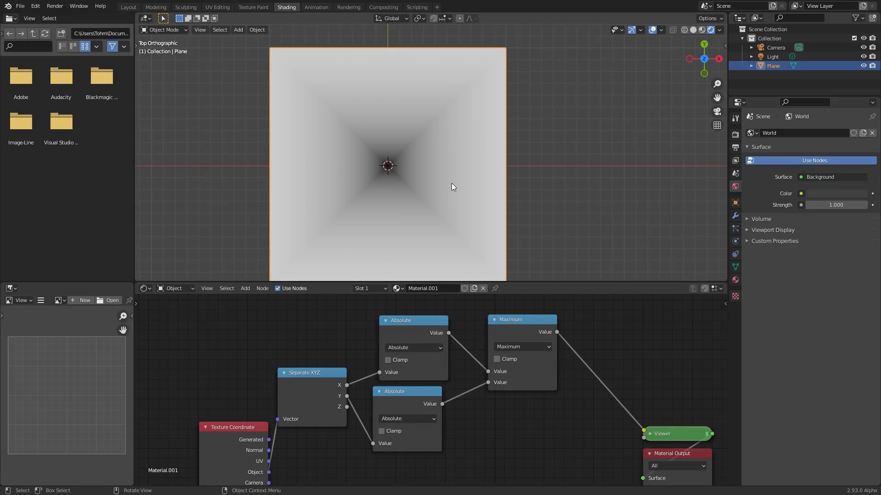
- Preview the square shape through a temporary Greater Than node with threshold 0.400 between the Maximum node and the Viewer, and remove that node
scroll(410, 185, "up", 1)
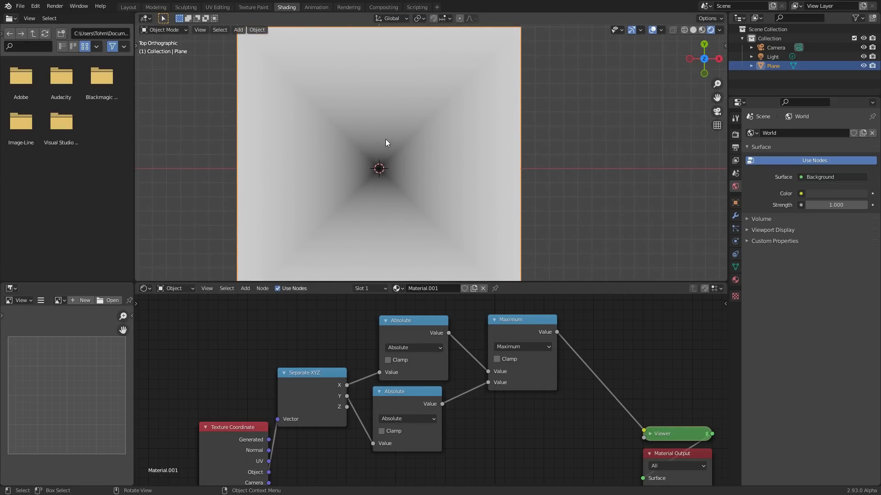
scroll(385, 142, "up", 2)
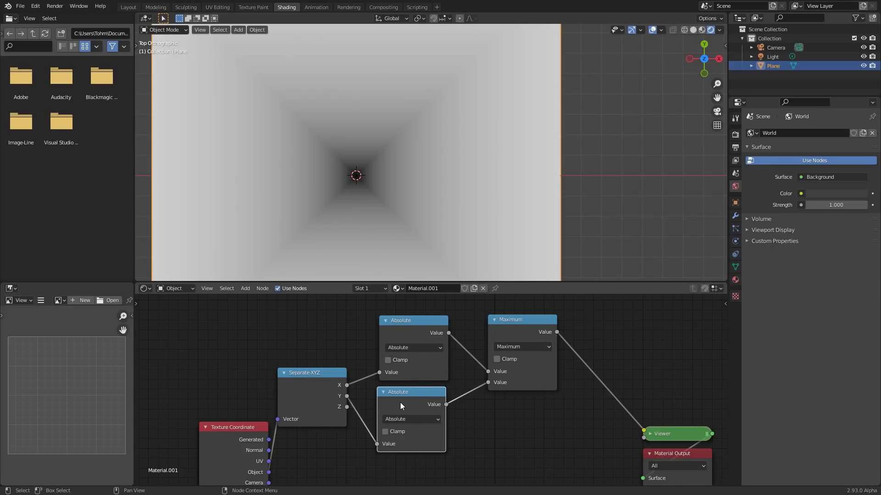
middle_click_drag(521, 330, 417, 349)
key("shift+d")
left_click(497, 342)
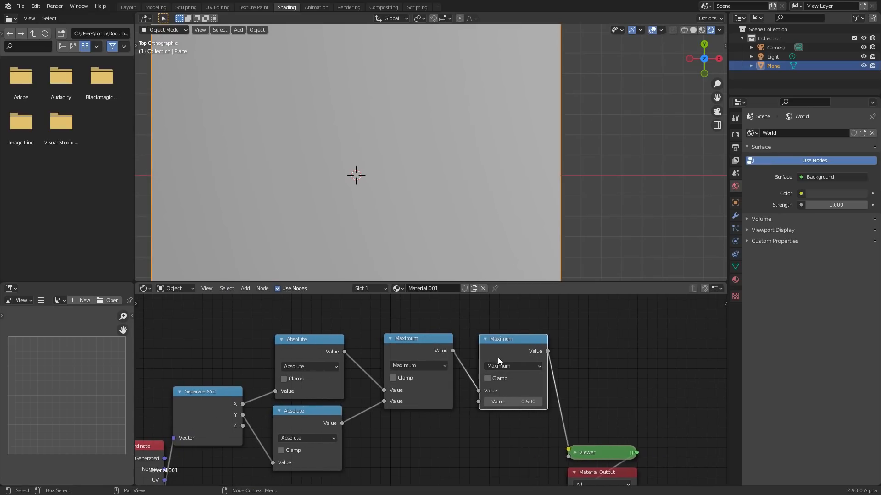
left_click(520, 367)
key("g")
left_click_drag(531, 403, 526, 403)
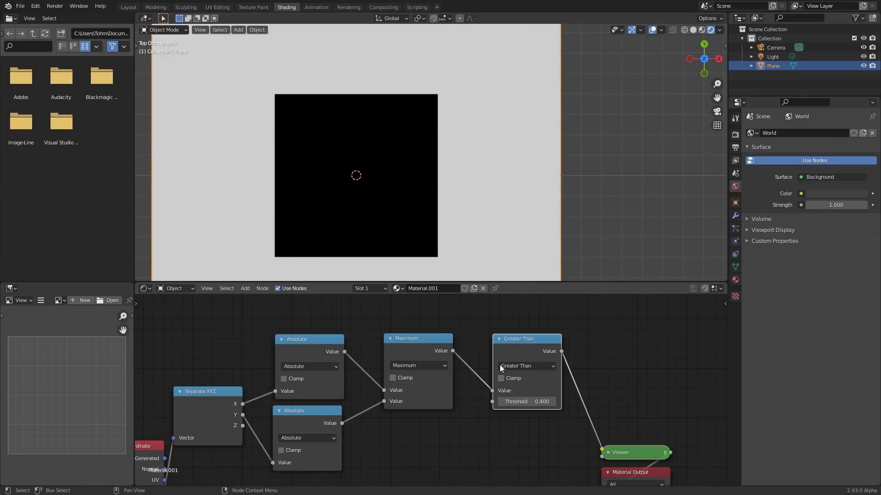
key("ctrl+x")
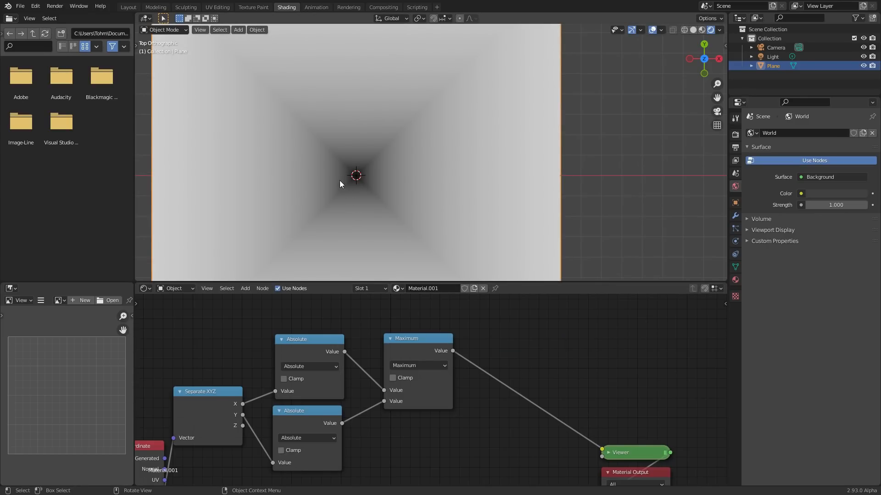
- Add a Vector Math node below the Separate XYZ node
scroll(350, 153, "down", 2)
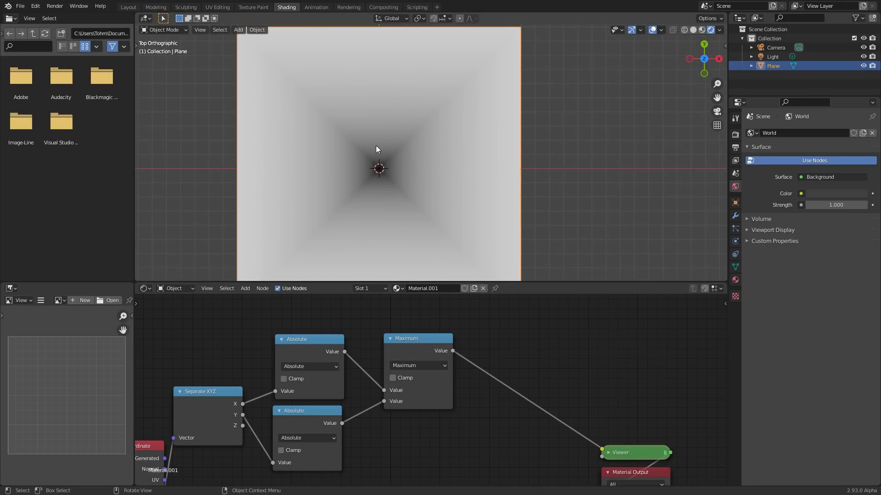
middle_click_drag(289, 376, 445, 311)
left_click_drag(325, 393, 243, 396)
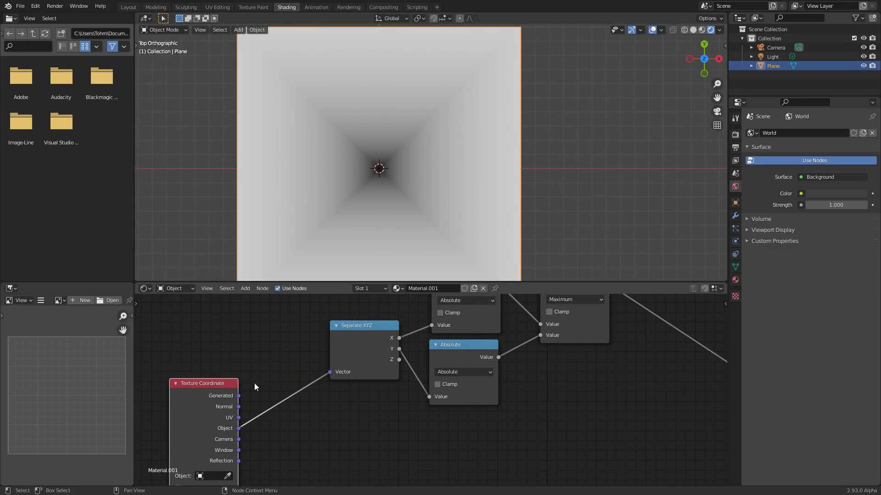
key("shift+a")
left_click(266, 330)
type("dis")
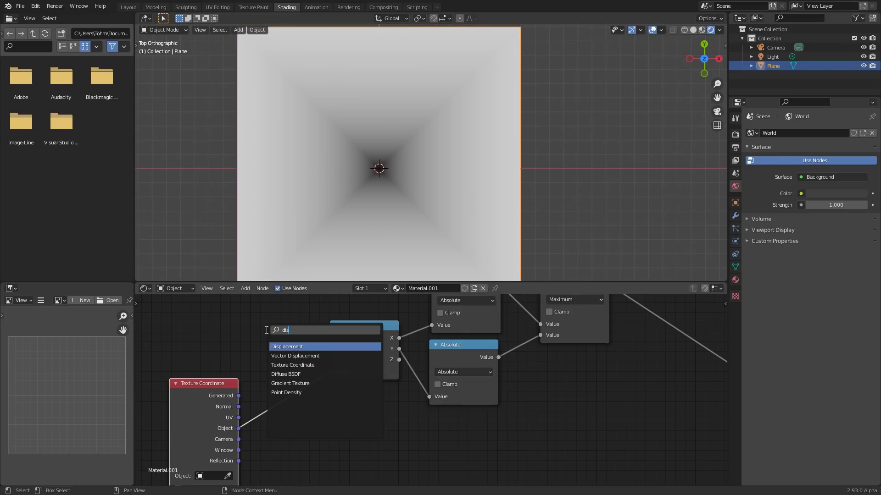
key("BackSpace")
key("BackSpace")
key("BackSpace")
type("vec")
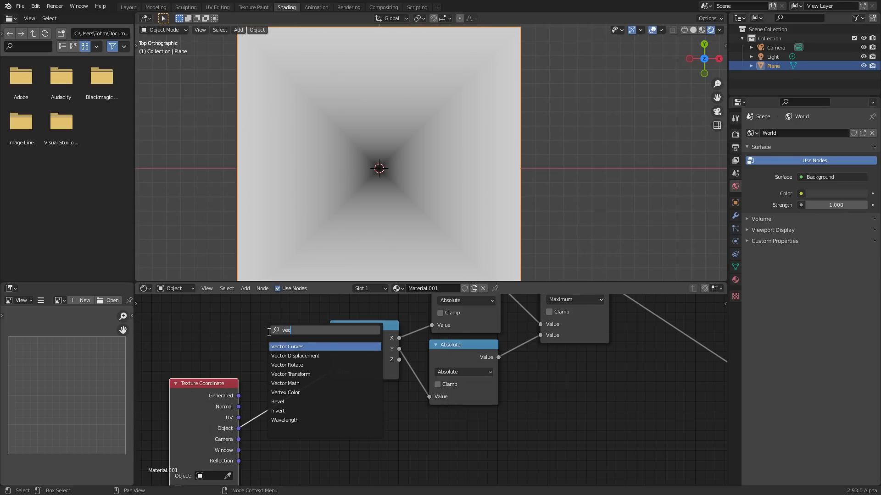
left_click(285, 384)
left_click(349, 443)
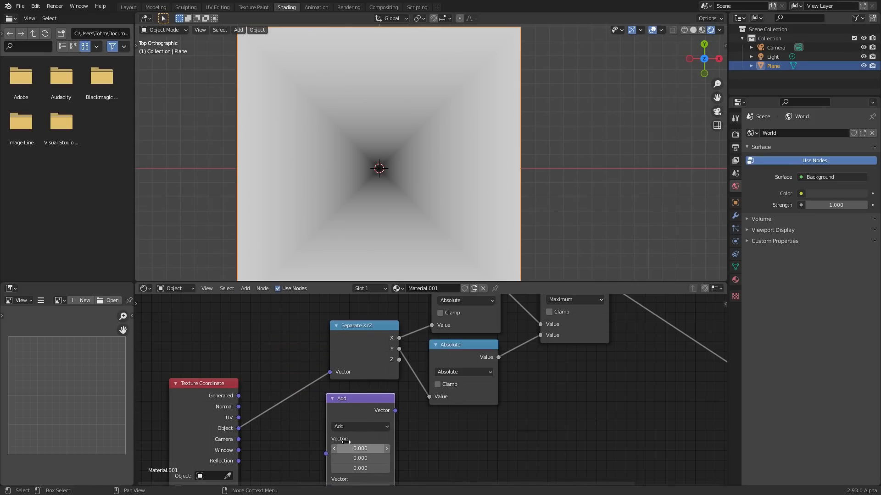
- Connect the Object coordinates to the Vector Math node, set its operation to Distance, and preview it in the Viewer
middle_click_drag(349, 444, 331, 412)
left_click_drag(223, 399, 308, 421)
left_click(321, 395)
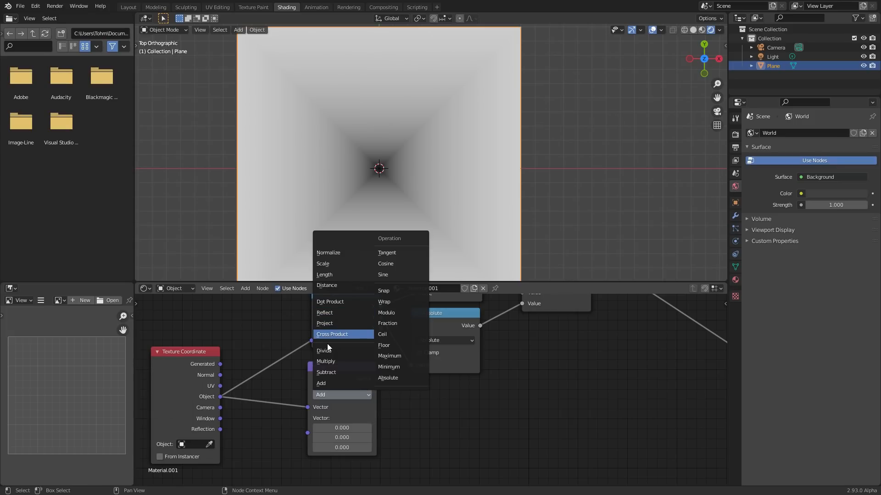
left_click(324, 286)
left_click(334, 369, "ctrl+shift")
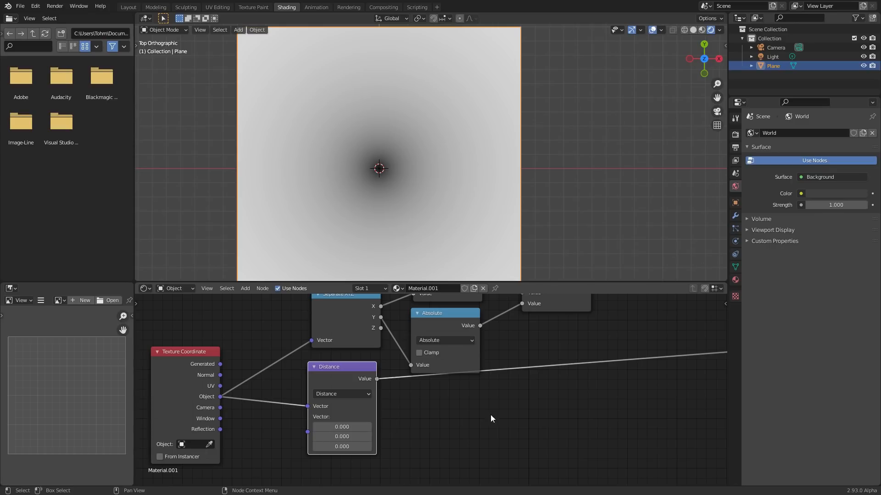
- Try out an X offset in the Distance node's second vector, undo it, and move the node slightly lower
mouse_move(337, 427)
left_mouse_down()
mouse_move(374, 426)
mouse_move(291, 426)
mouse_move(362, 427)
mouse_move(341, 427)
left_mouse_up()
key("ctrl+z")
left_click_drag(346, 375, 345, 401)
key("Home")
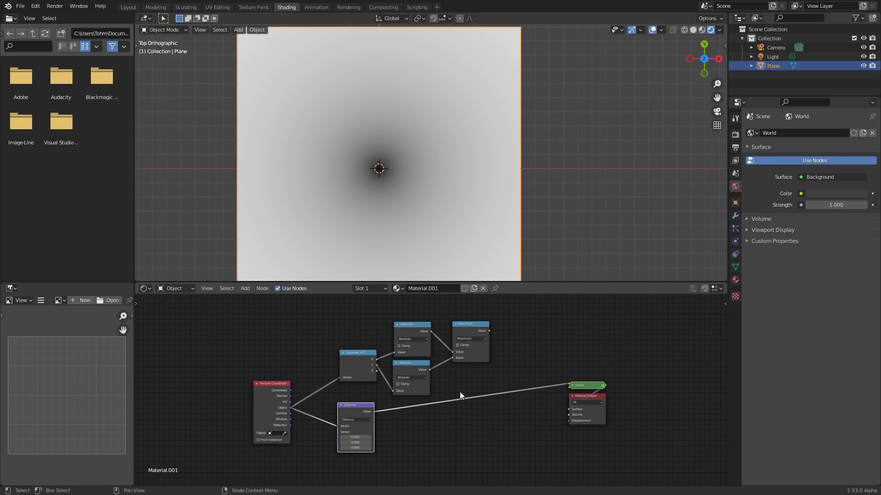
- Duplicate the Distance node below the original and connect the Object coordinates to the copy's first Vector input
scroll(359, 396, "up", 4)
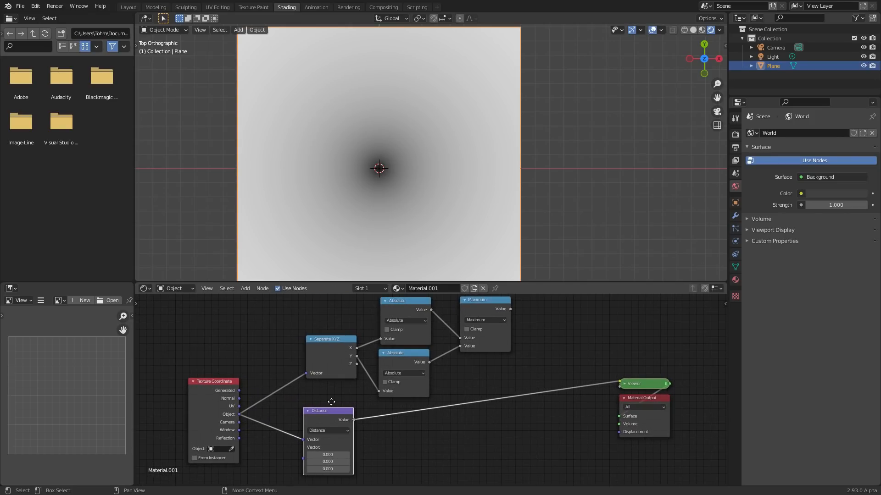
middle_click_drag(331, 400, 334, 371)
left_click_drag(340, 394, 337, 375)
key("shift+d")
left_click(337, 449)
middle_click_drag(288, 402, 338, 352)
left_click_drag(292, 334, 354, 426)
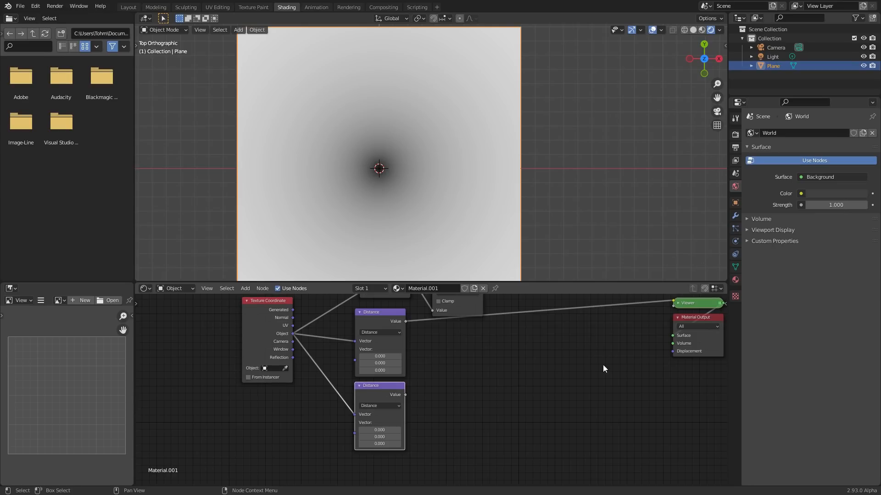
- Insert a copy of the Maximum node set to Smooth Minimum between Distance and Viewer, and connect the Maximum output to its second value
middle_click_drag(499, 354, 450, 392)
scroll(327, 384, "up", 3)
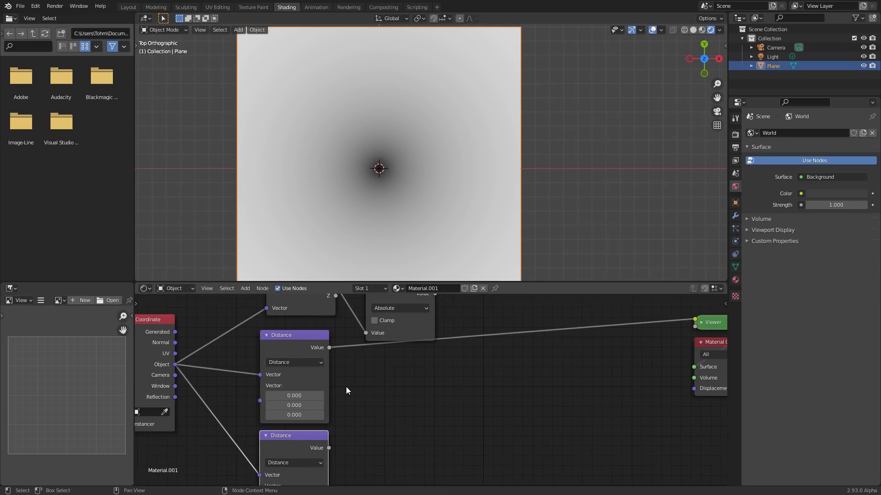
scroll(402, 342, "down", 2)
left_click(389, 321)
key("shift+d")
left_click(472, 367)
left_click(467, 374)
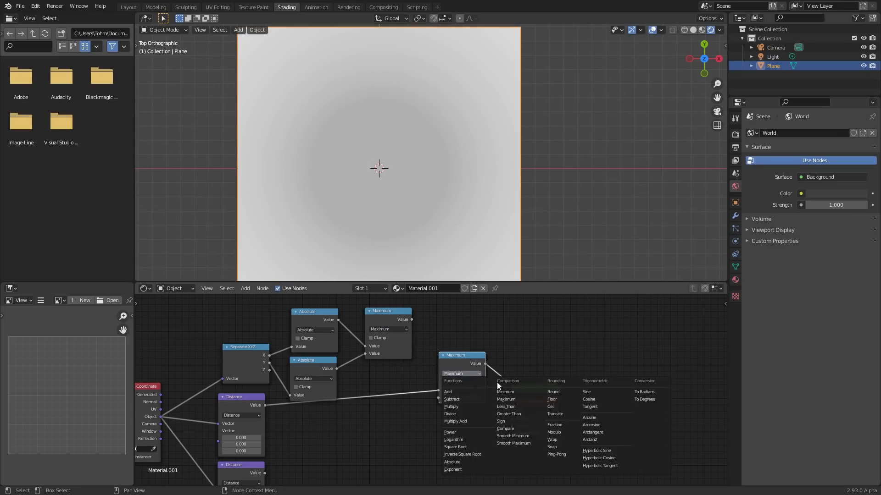
left_click(517, 436)
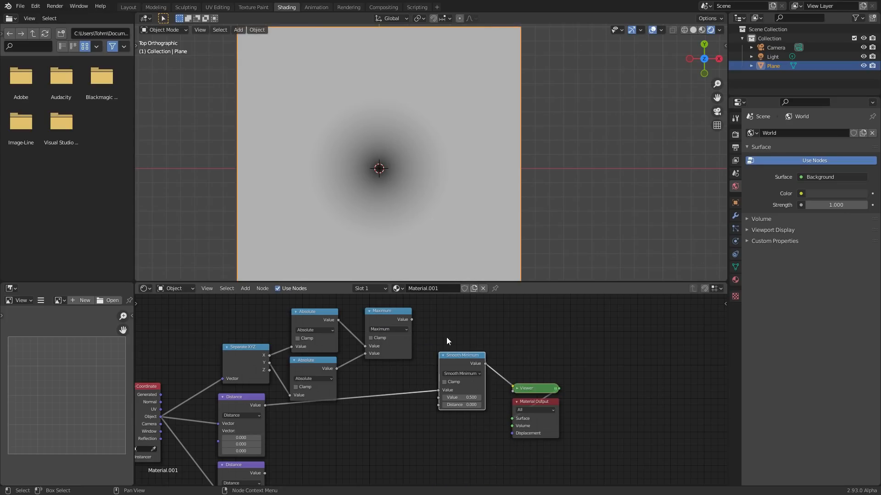
scroll(447, 338, "up", 2)
left_click_drag(394, 333, 433, 448)
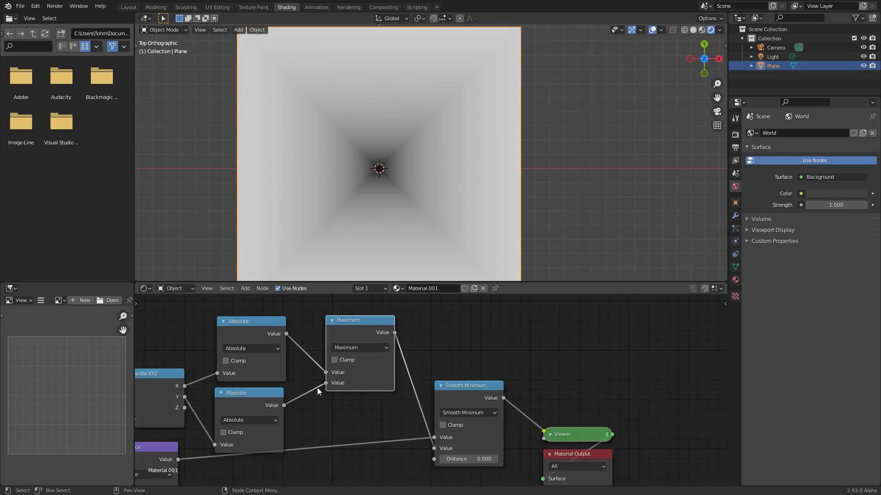
- Duplicate the Smooth Minimum node between the first one and the Viewer, and connect the lower Distance output to its second value
scroll(330, 385, "down", 2)
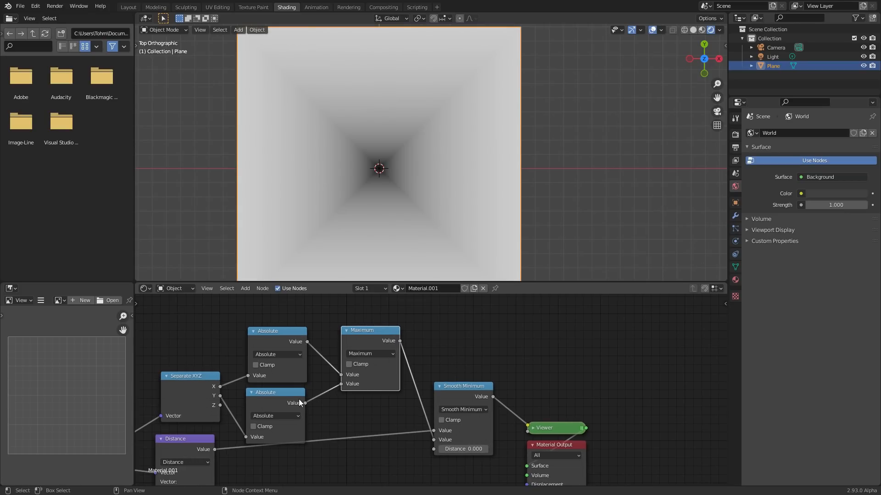
middle_click_drag(298, 399, 326, 376)
scroll(300, 372, "up", 2)
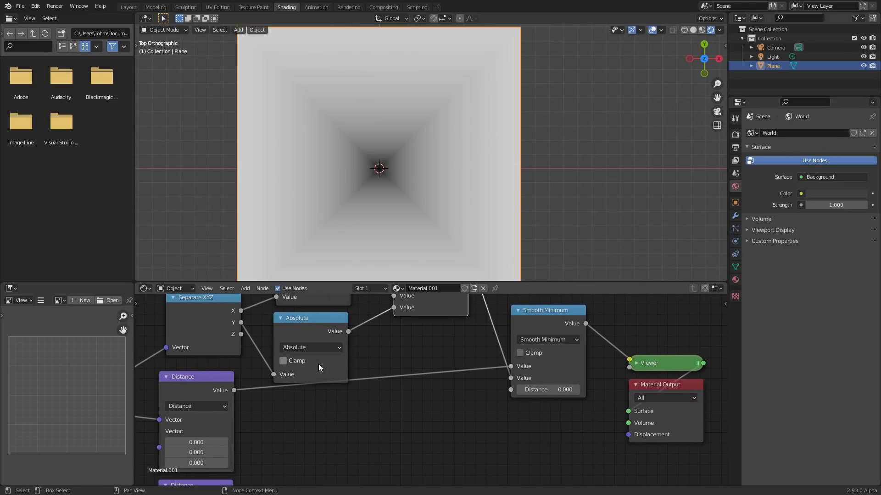
left_click(530, 317)
key("shift+d")
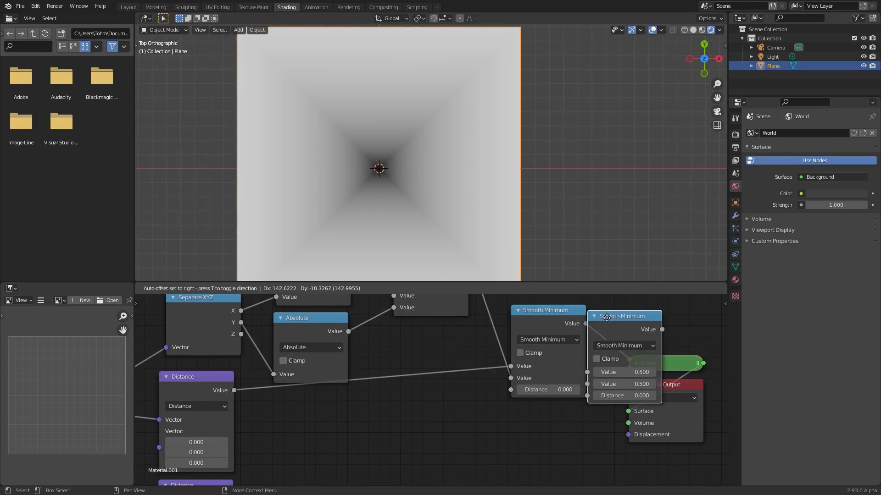
left_click(648, 312)
scroll(420, 381, "down", 2)
middle_click_drag(261, 383, 242, 345)
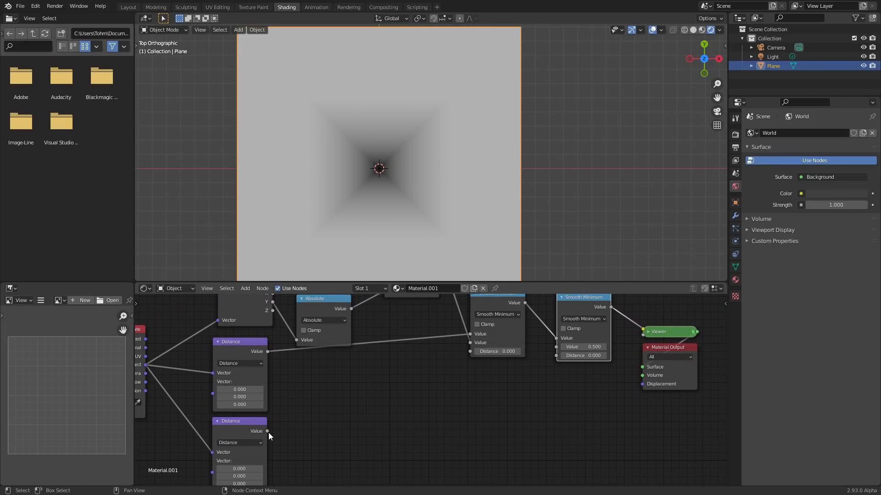
left_click_drag(268, 431, 556, 347)
- Set the second vector's X value to 0.290 in the lower Distance node and to -0.230 in the upper one
scroll(431, 363, "down", 1)
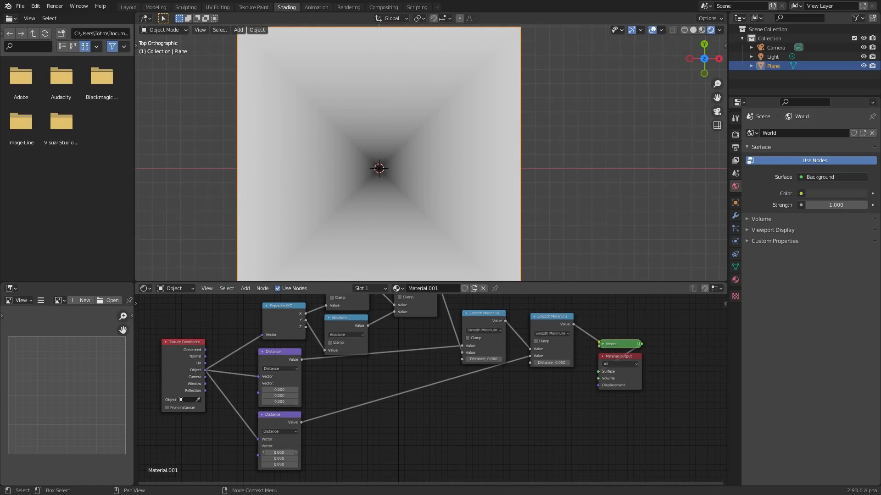
left_click_drag(279, 452, 298, 453)
left_click_drag(281, 389, 258, 389)
- Preview the upper Distance, the lower Distance and the first Smooth Minimum in turn in the Viewer
left_click(289, 354, "ctrl+shift")
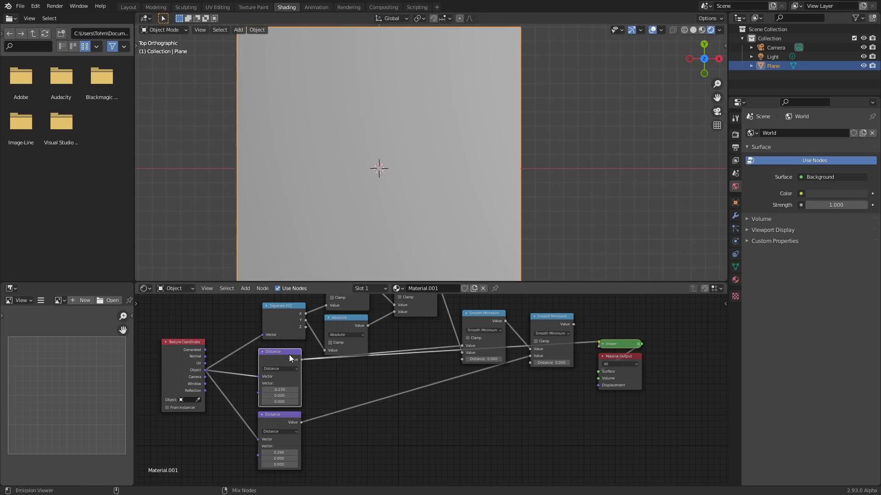
left_click(284, 415, "ctrl+shift")
scroll(439, 384, "up", 5)
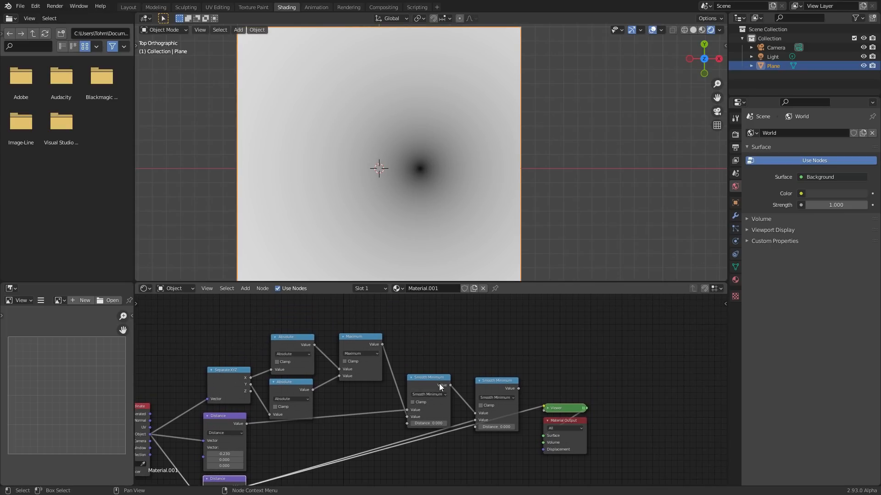
scroll(412, 354, "up", 2)
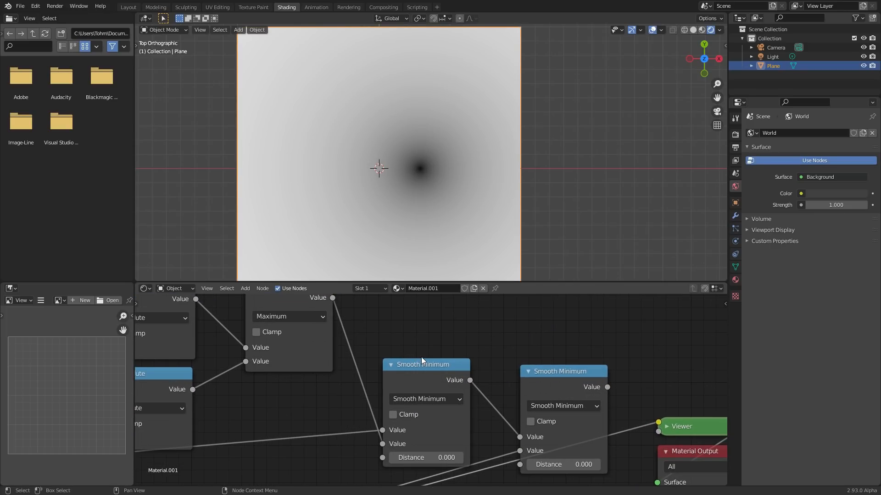
left_click(419, 367, "ctrl+shift")
scroll(341, 165, "up", 4)
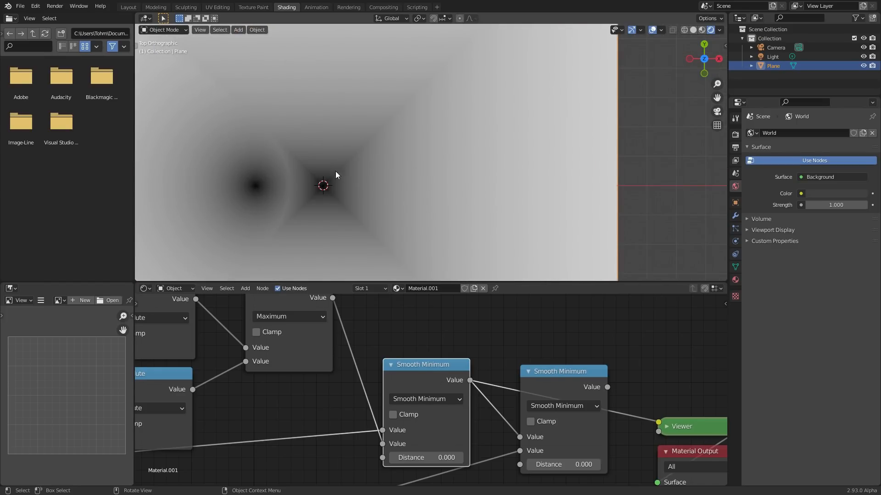
middle_click_drag(310, 190, 378, 171, "shift")
- Move the second Smooth Minimum down and insert a Greater Than node with threshold 0.140 between the first Smooth Minimum and the Viewer
scroll(321, 323, "down", 6)
mouse_move(337, 323)
left_mouse_down()
mouse_move(328, 319)
mouse_move(335, 314)
left_mouse_up()
middle_click_drag(184, 423, 267, 362)
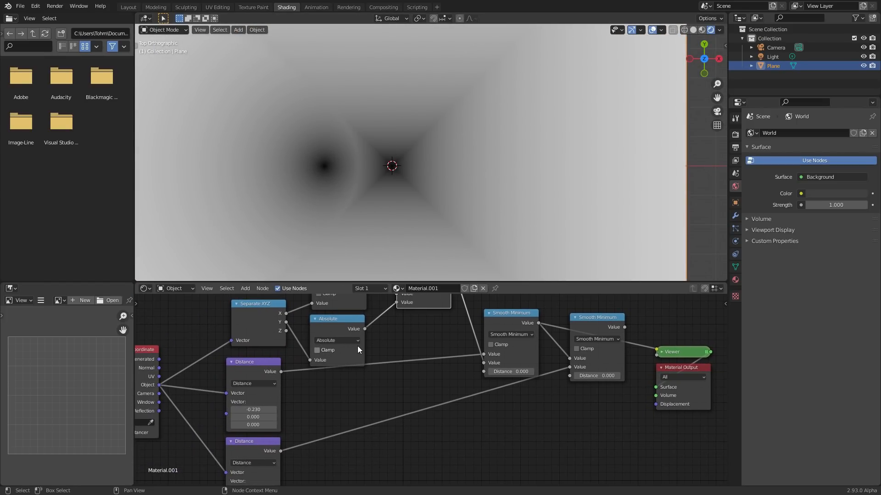
middle_click_drag(560, 339, 455, 362)
left_click_drag(488, 338, 475, 386)
key("shift+d")
left_click(487, 331)
left_click(486, 356)
key("g")
key("ctrl+z")
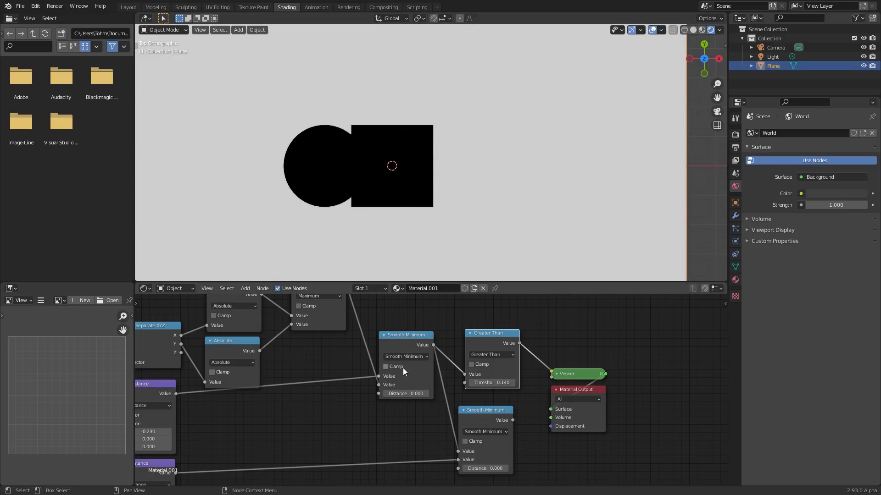
- Preview the first Smooth Minimum directly in the Viewer, bypassing the Greater Than node
left_click(410, 335, "ctrl+shift")
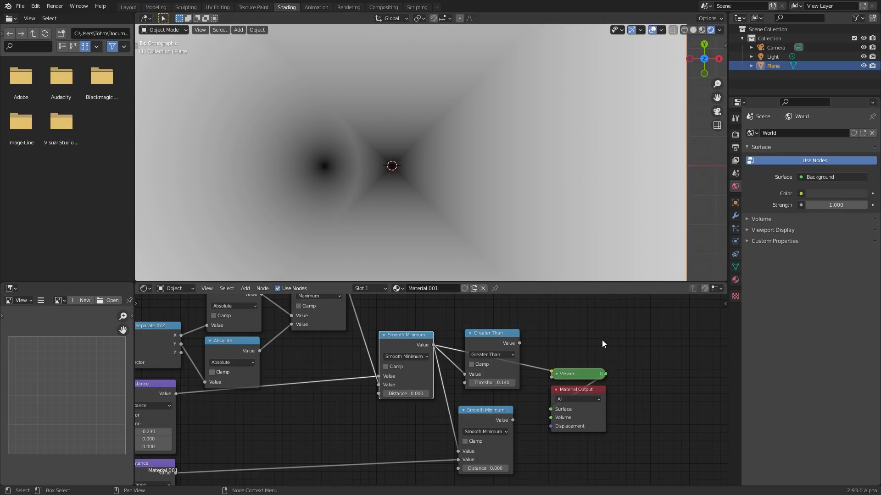
- Sketch two crossing curves as annotations in the empty area above the Viewer, and erase them
left_click_drag(595, 306, 654, 345)
left_click_drag(587, 354, 638, 320)
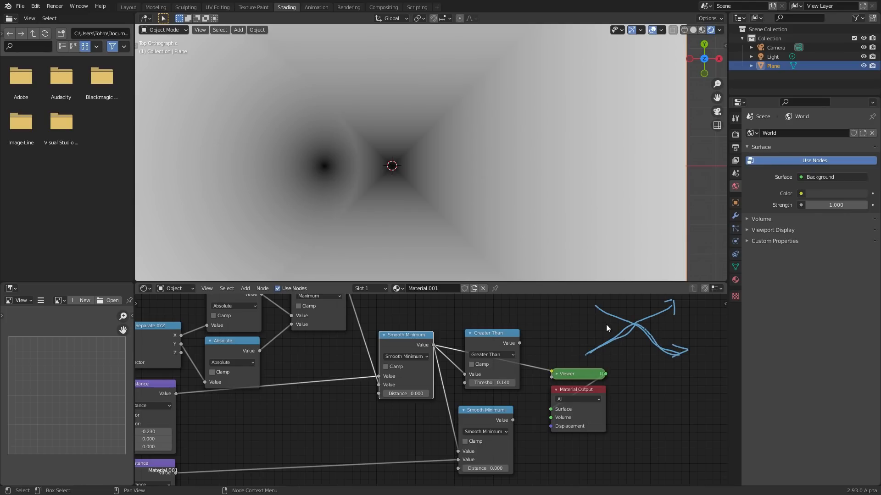
left_click_drag(596, 304, 610, 316)
left_click_drag(664, 311, 670, 307)
mouse_move(613, 330)
left_mouse_down()
mouse_move(668, 305)
mouse_move(680, 323)
left_mouse_up()
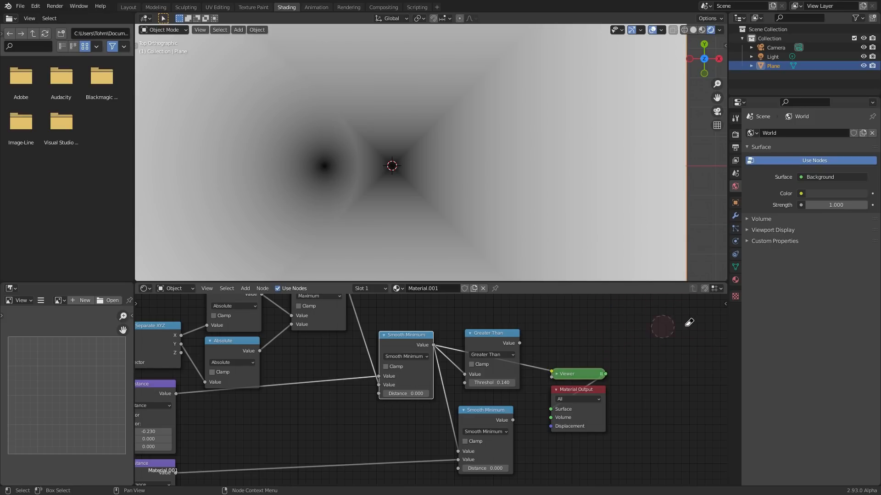
- Try a distance of 0.450 on the first Smooth Minimum node and undo it
left_click_drag(429, 389, 452, 388)
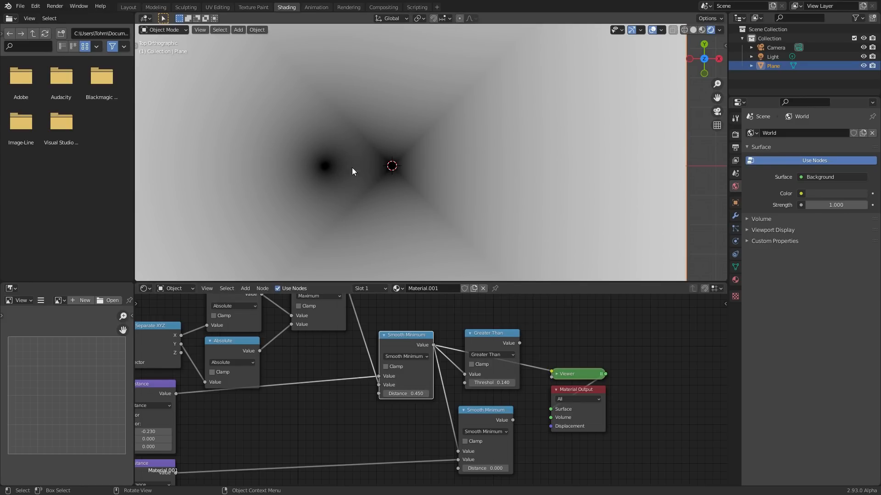
key("ctrl+z")
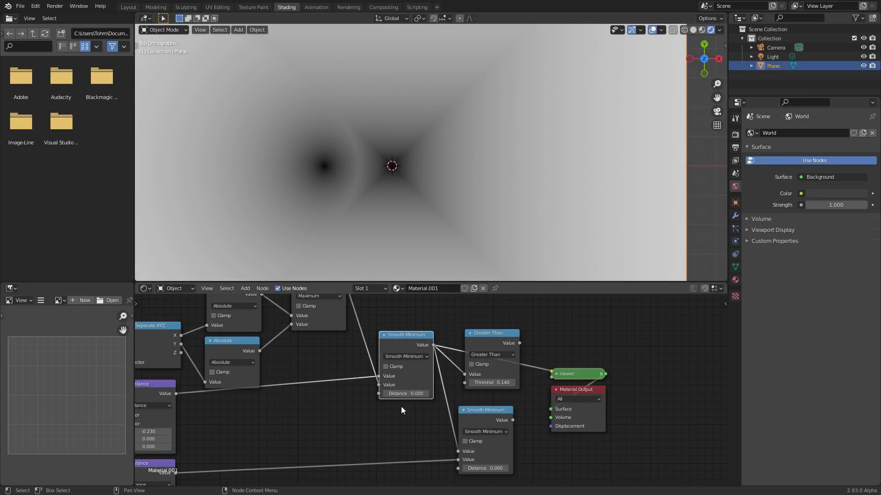
- Set the first Smooth Minimum's distance to 0.400 and delete the disconnected Greater Than node
left_click_drag(412, 391, 391, 393)
left_click(477, 348, "ctrl+shift")
key("ctrl+z")
key("ctrl+x")
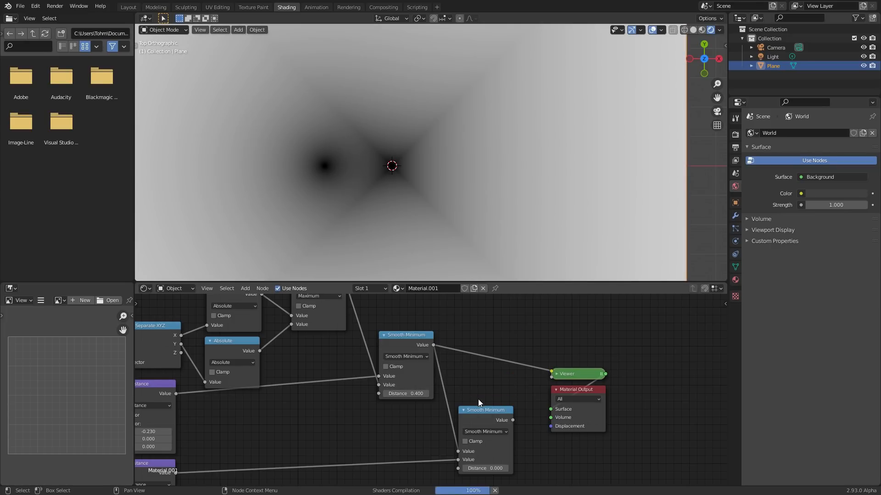
- Move the second Smooth Minimum up closer to the first and preview it in the Viewer
left_click_drag(480, 411, 480, 384)
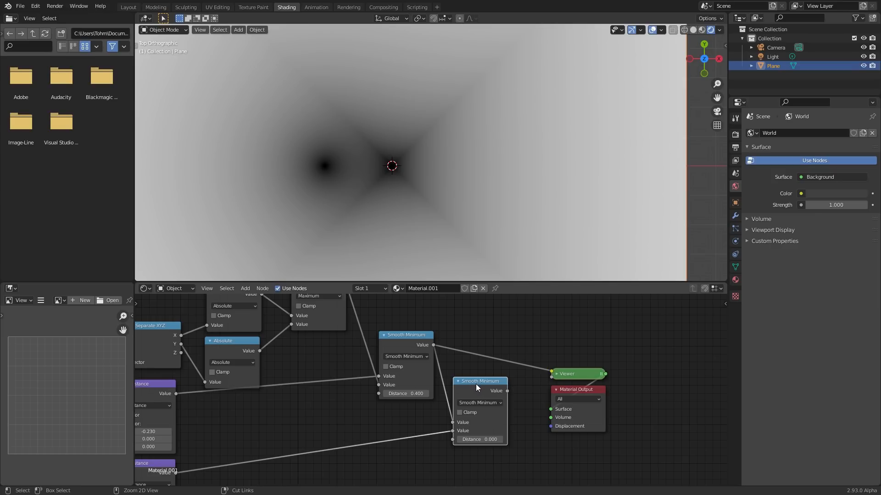
left_click(475, 389, "ctrl+shift")
- Add a Value node and feed it into the Distance inputs of both Smooth Minimum nodes, placing it below the first one
key("shift+a")
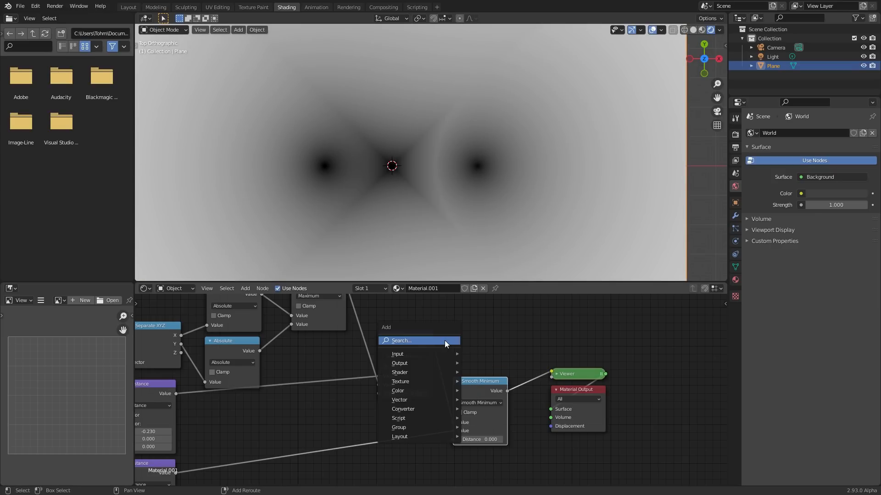
left_click(444, 340)
type("va")
key("Return")
left_click(469, 319)
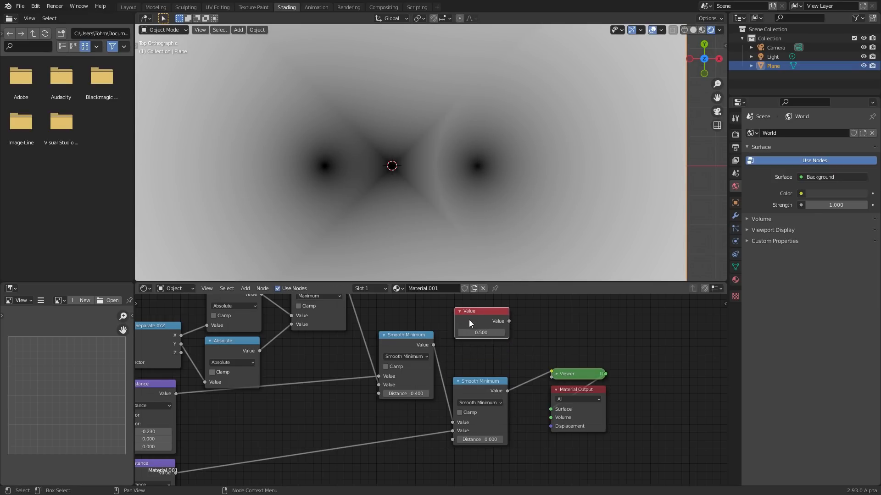
left_click_drag(509, 322, 379, 394)
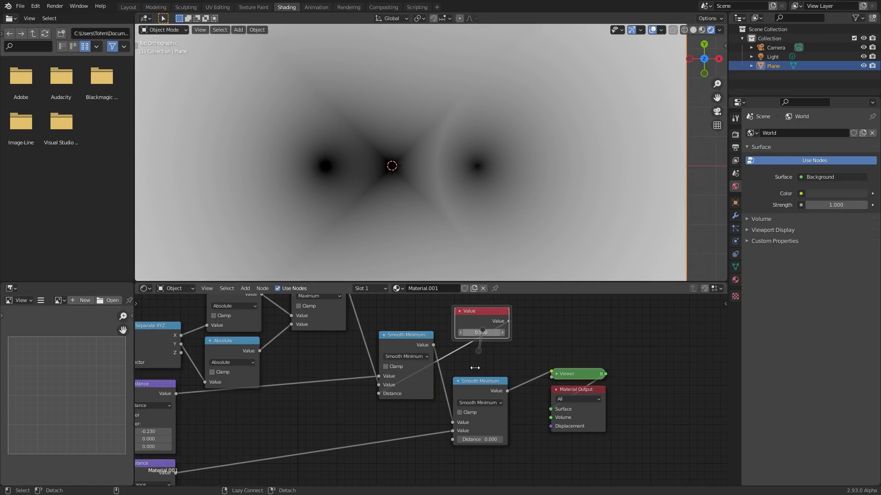
left_click_drag(509, 321, 452, 439)
left_click_drag(481, 327, 320, 432)
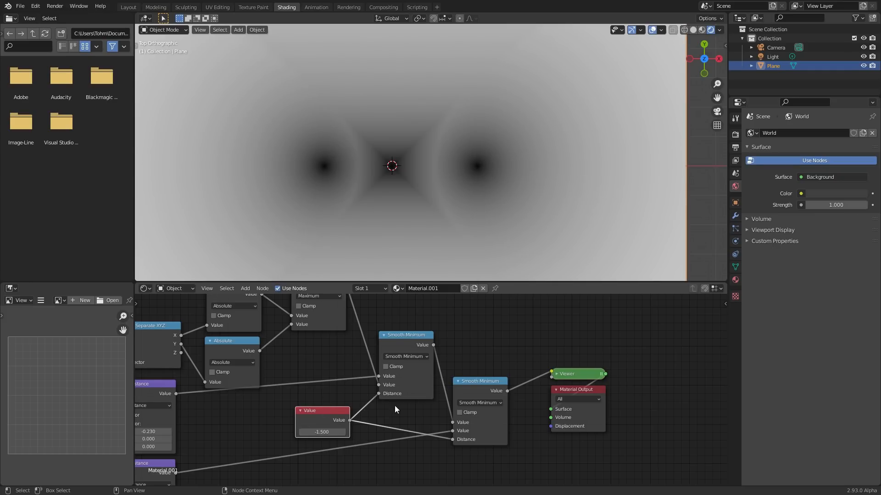
- Set the Value node that feeds both Smooth Minimum distances to 0.200
left_click(333, 431)
type("0.5")
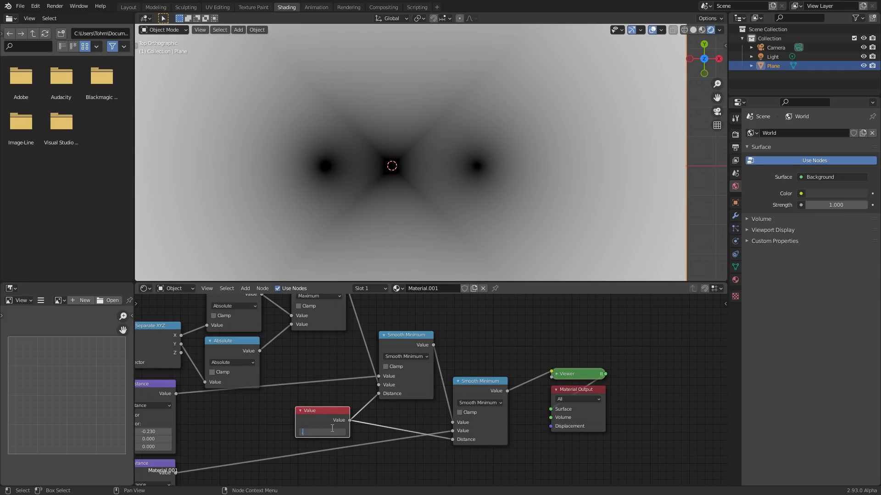
key("Return")
- Insert a Greater Than node with threshold 0.170 between the second Smooth Minimum and the Viewer
left_click(460, 390)
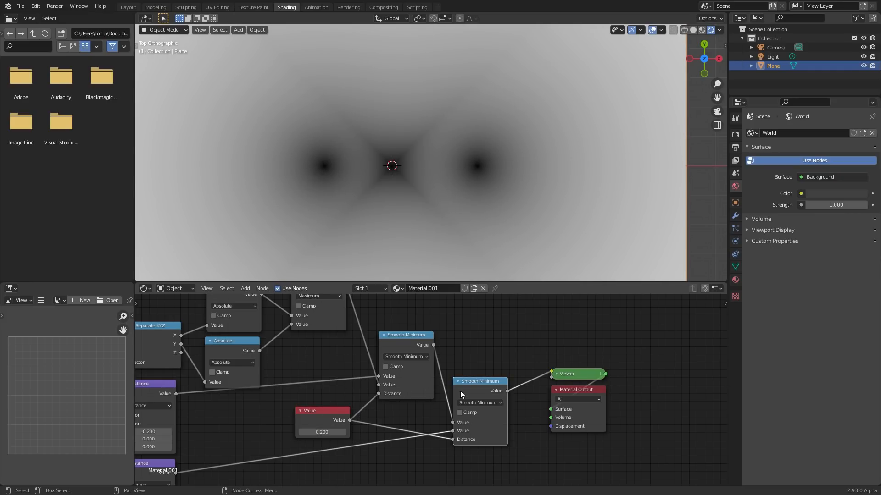
key("shift+d")
left_click(548, 373)
left_click(556, 385)
key("g")
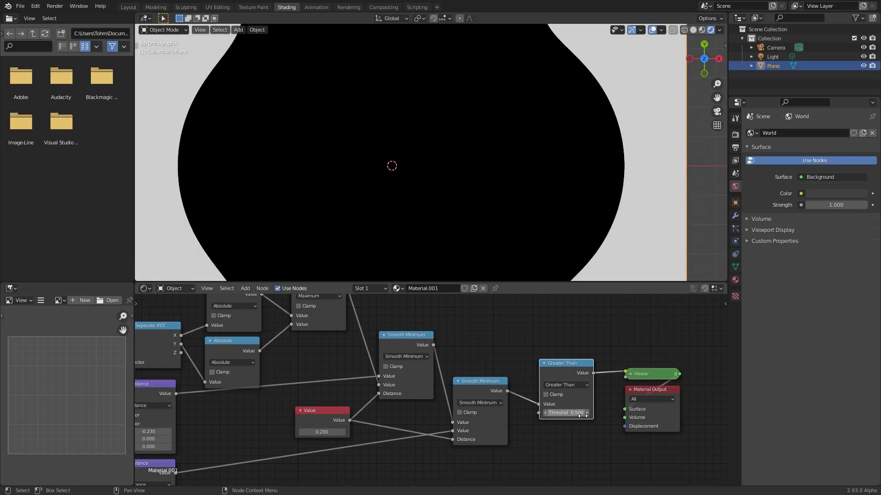
left_click_drag(567, 413, 416, 414, "shift")
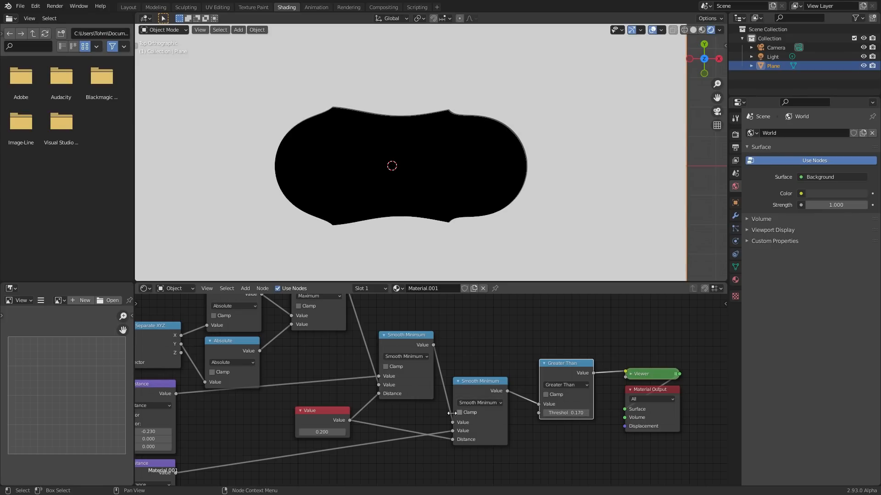
- Spread the two circles apart by setting the Distance nodes' X offsets to -0.430 and 0.470
scroll(290, 396, "down", 5)
middle_click_drag(290, 396, 449, 358)
scroll(394, 411, "up", 2)
left_click_drag(370, 438, 388, 438)
left_click_drag(392, 363, 356, 362)
scroll(400, 138, "down", 5)
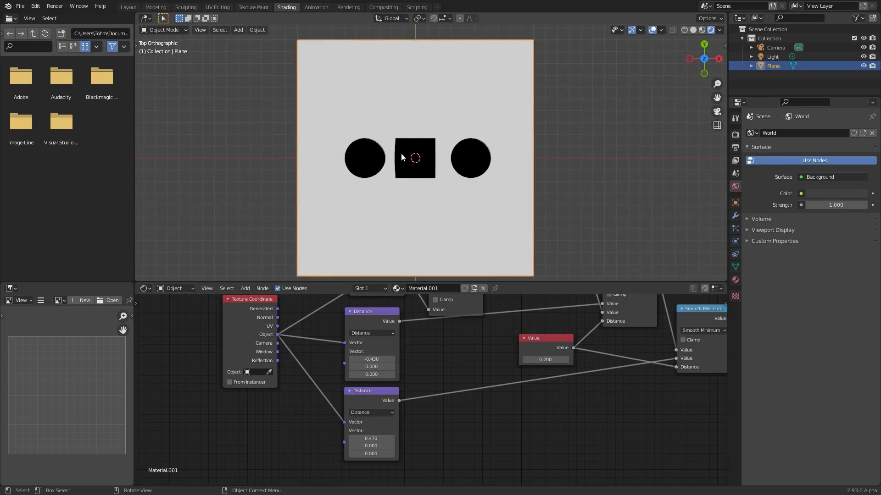
- Shrink the shapes by setting the Greater Than threshold to 0.110
middle_click_drag(515, 358, 389, 433)
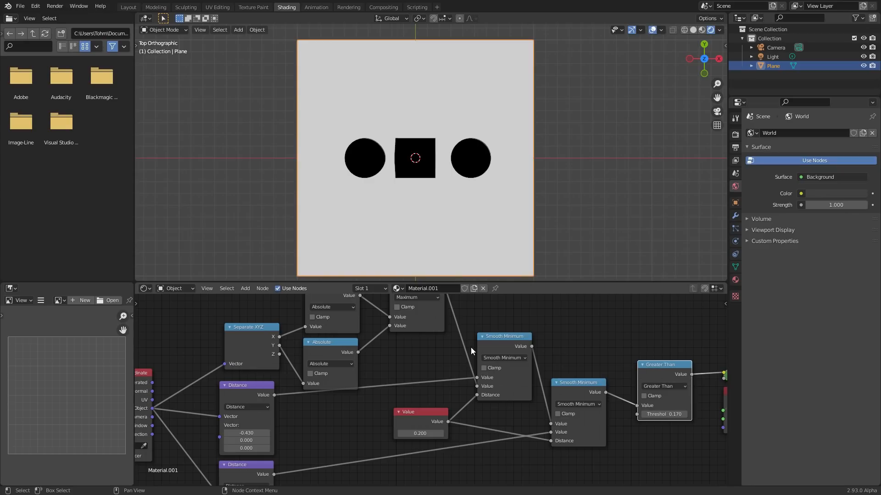
middle_click_drag(470, 348, 315, 321)
left_click_drag(508, 385, 487, 386)
- Place the Maximum node beside the Absolute nodes and shift the Separate XYZ, Absolute and Maximum nodes away from the first Smooth Minimum
middle_click_drag(409, 341, 528, 406)
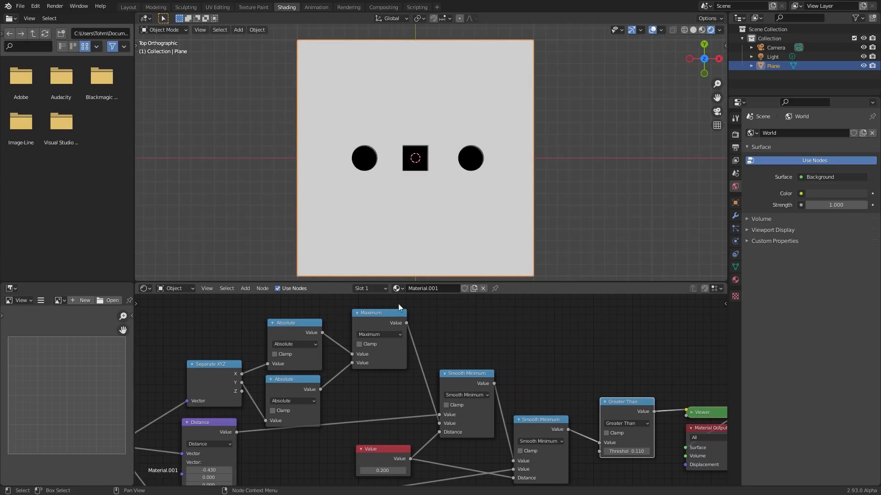
left_click_drag(377, 313, 361, 324)
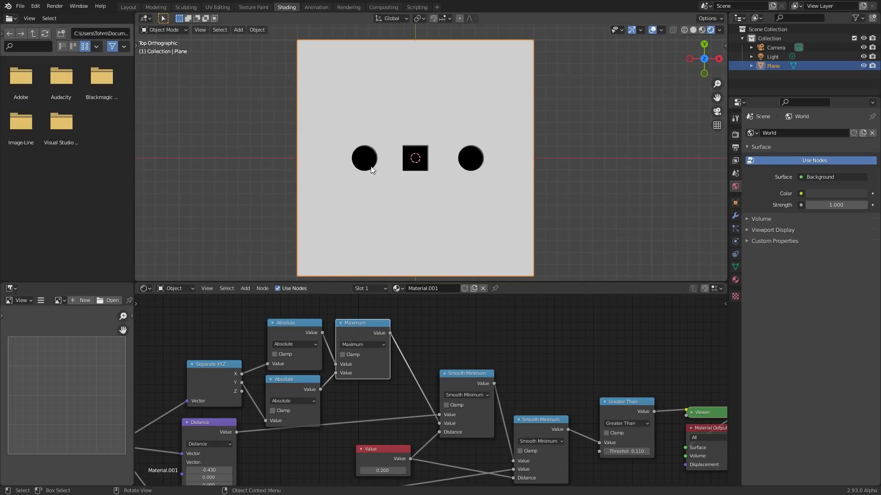
scroll(430, 200, "up", 3)
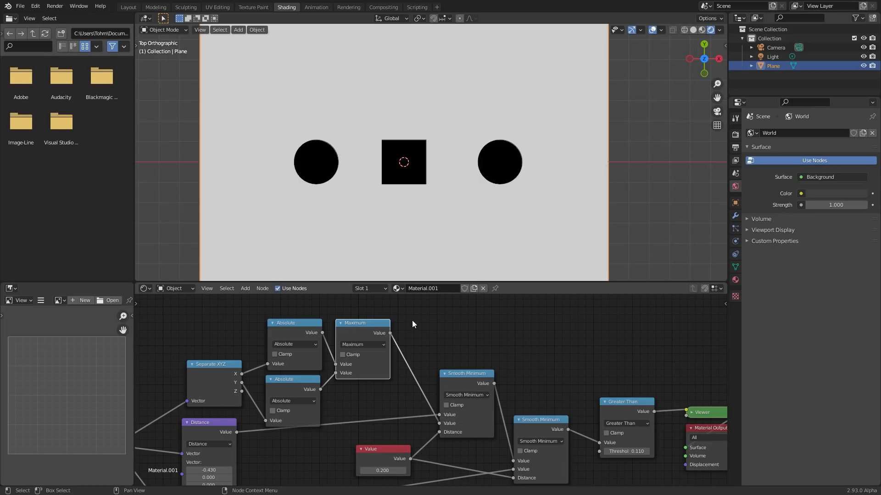
middle_click_drag(316, 344, 422, 339)
left_click_drag(479, 393, 312, 323)
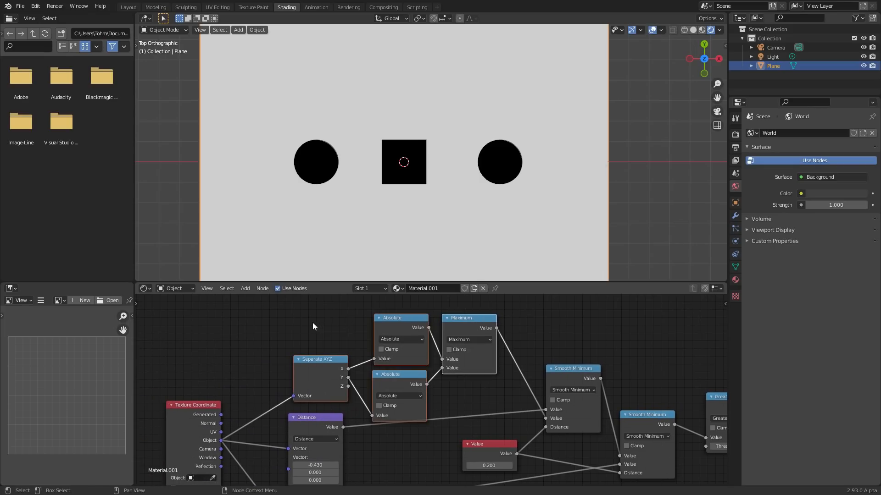
left_click_drag(458, 331, 395, 304)
- Duplicate the Maximum node between it and the first Smooth Minimum, and change the copy to Multiply with value 0.570
left_click(500, 328)
middle_click_drag(500, 329, 398, 373)
left_click(395, 310)
key("shift+d")
left_click(498, 345)
scroll(383, 346, "up", 5)
scroll(382, 346, "up", 2)
left_click(398, 374)
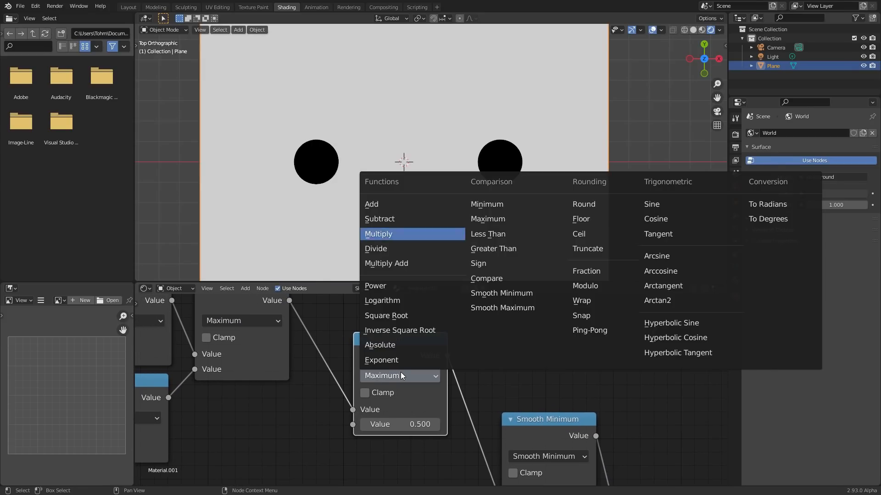
left_click(383, 228)
left_click_drag(415, 424, 436, 424)
scroll(375, 356, "down", 6)
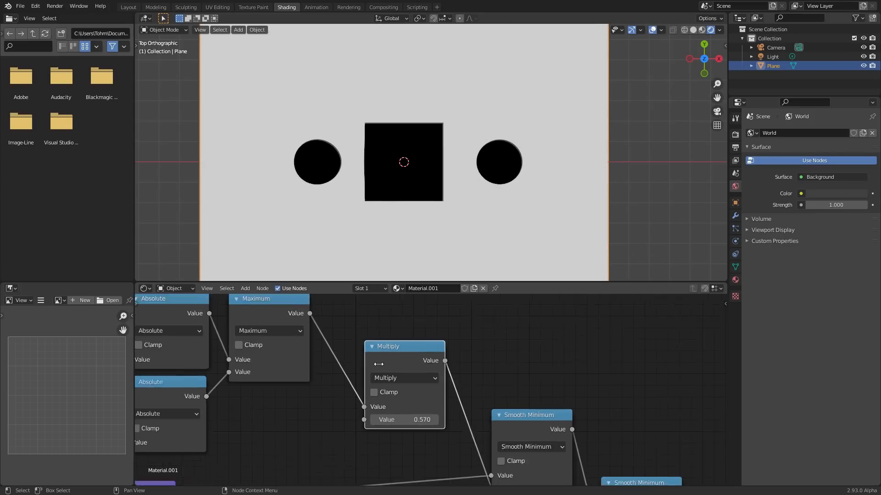
- Try shifting the first Distance node's X offset to bring the left circle toward the square, and revert it
middle_click_drag(402, 385, 375, 334)
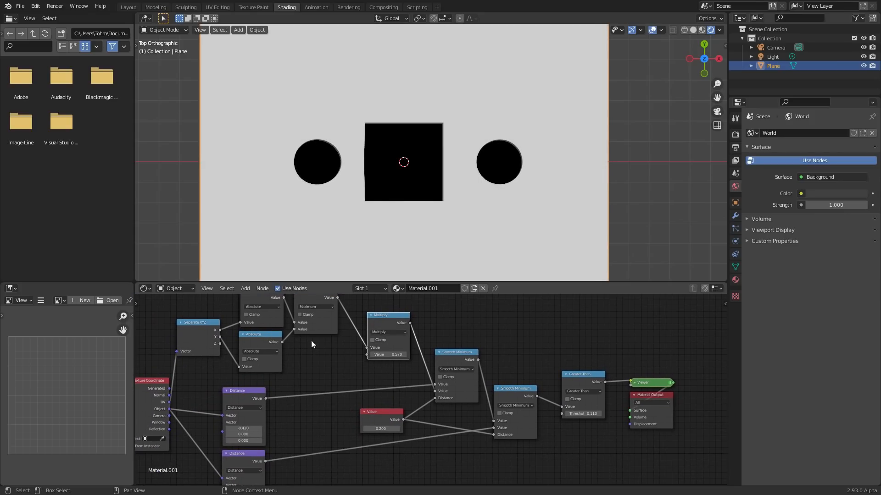
scroll(399, 392, "down", 2)
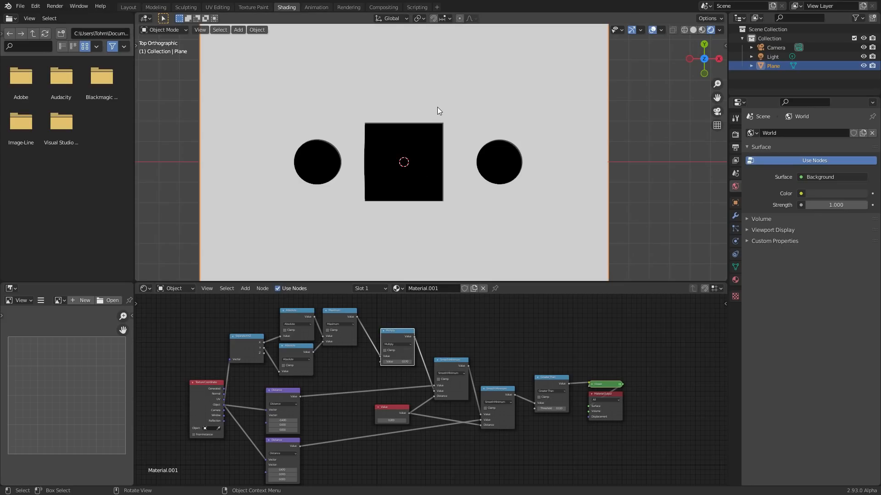
scroll(437, 124, "down", 2)
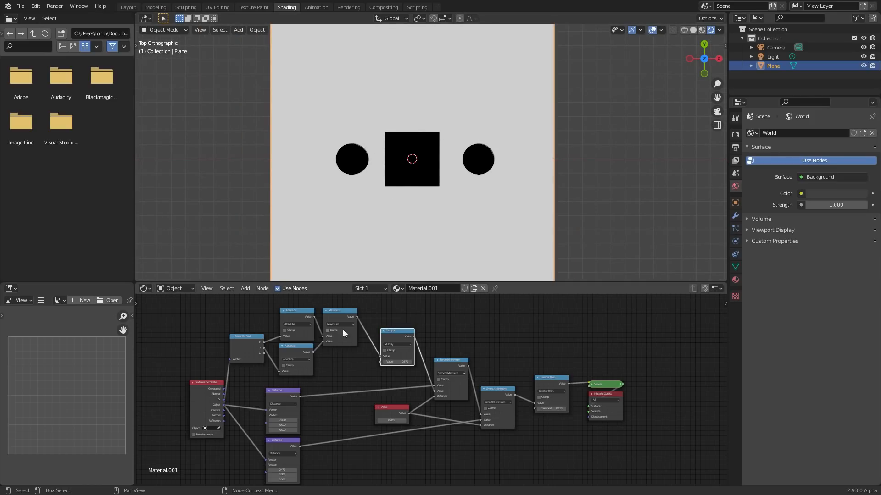
scroll(294, 367, "up", 5)
left_click_drag(268, 401, 282, 401)
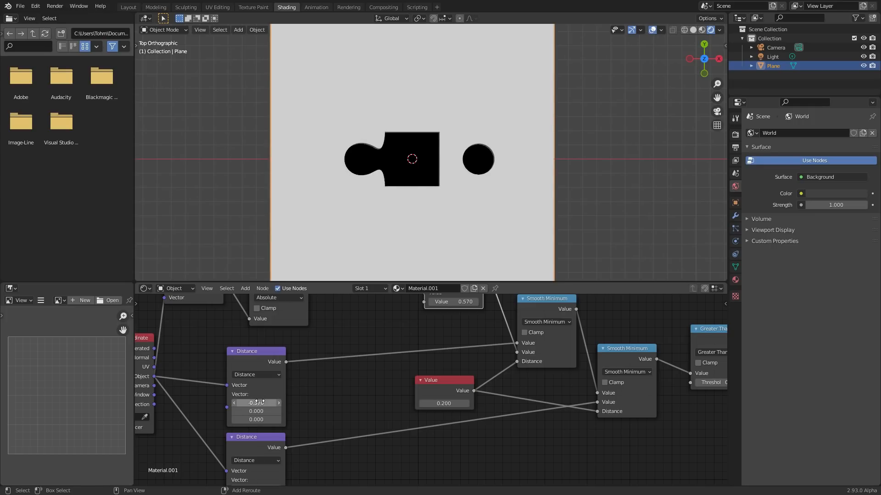
key("ctrl+z")
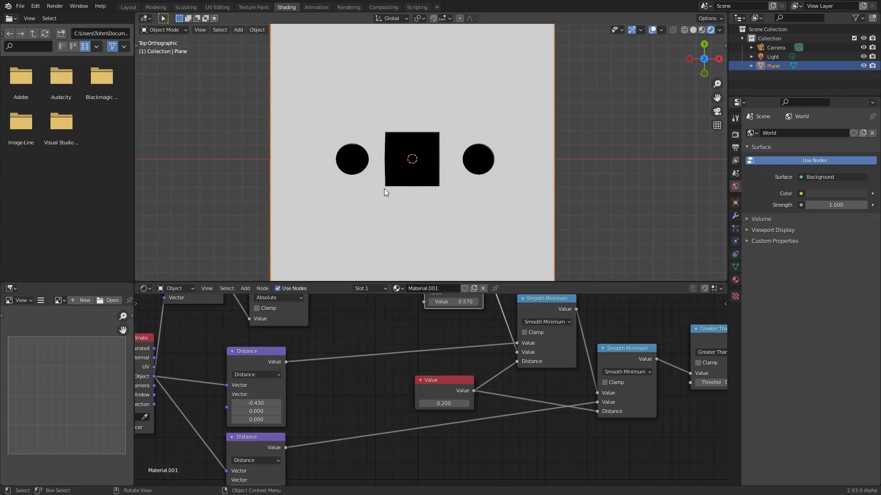
middle_click_drag(226, 359, 392, 371)
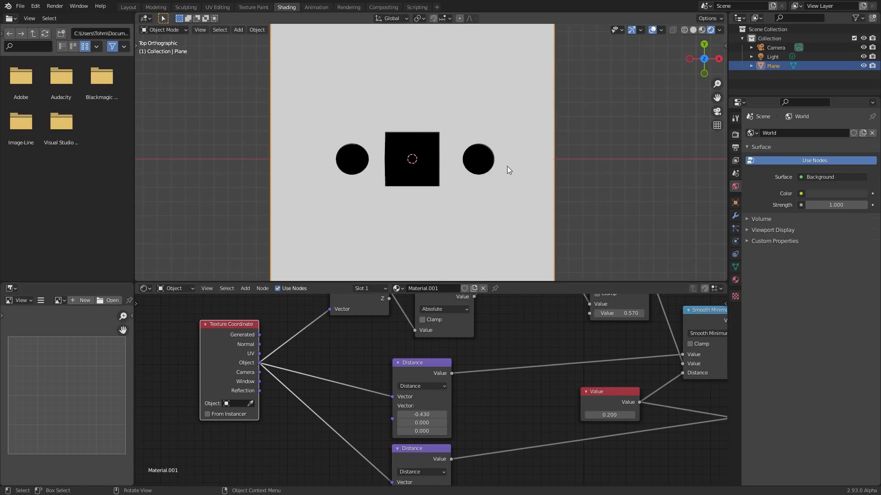
mouse_move(421, 414)
left_mouse_down()
mouse_move(472, 414)
mouse_move(377, 415)
mouse_move(459, 414)
mouse_move(403, 414)
mouse_move(451, 414)
mouse_move(431, 414)
left_mouse_up()
right_click(431, 414)
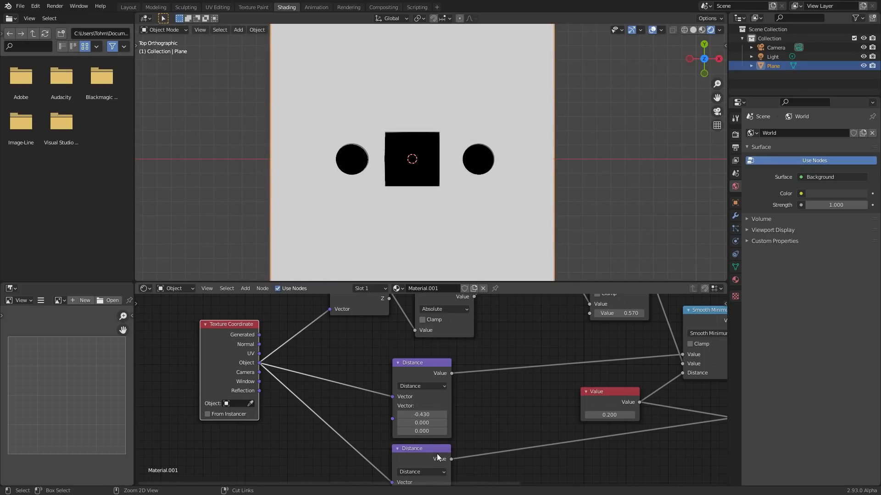
- Reset the second Distance node's X and Y offsets to 0.000
middle_click_drag(433, 447, 422, 400)
left_click(414, 452)
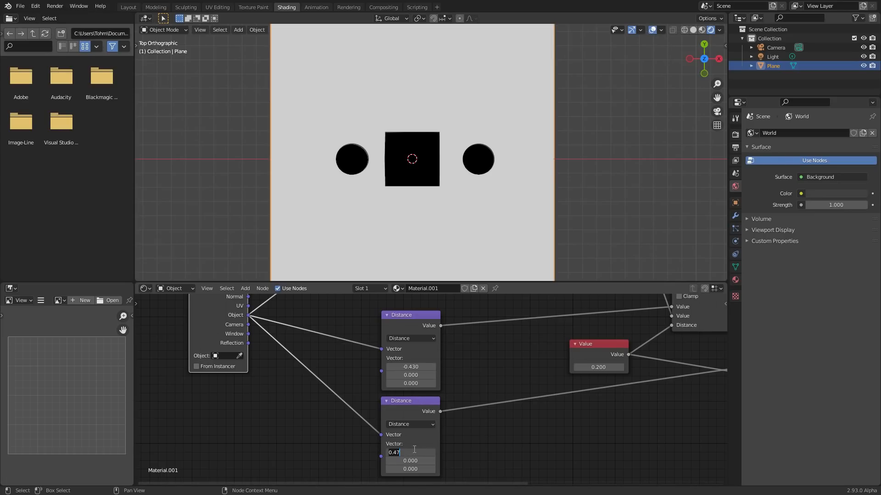
key("Return")
mouse_move(416, 461)
left_mouse_down()
mouse_move(449, 461)
mouse_move(411, 461)
left_mouse_up()
key("BackSpace")
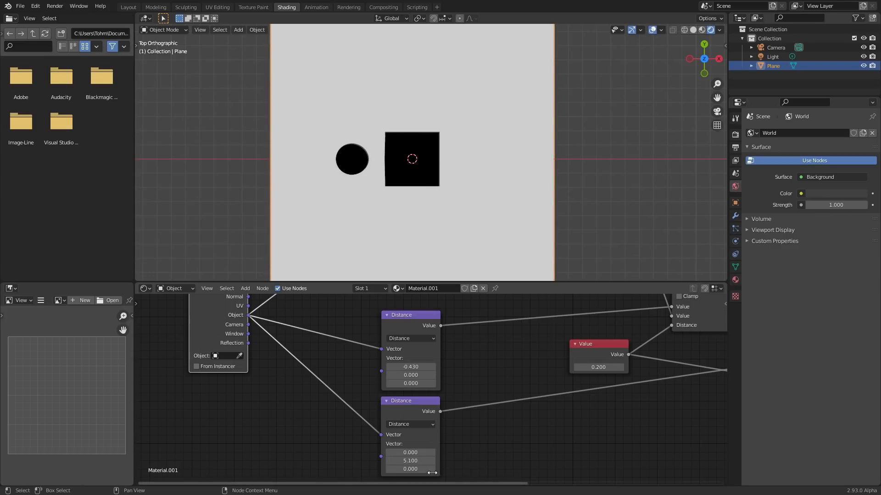
- Add a Combine XYZ node with X 0.100 and connect it to the first Distance node's second Vector input
key("shift+a")
left_click(265, 370)
type("combin")
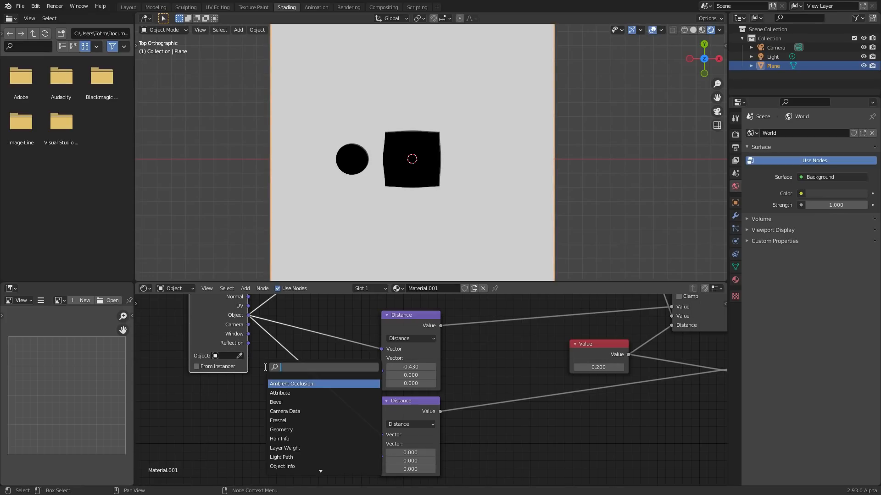
key("Down")
key("Down")
key("Return")
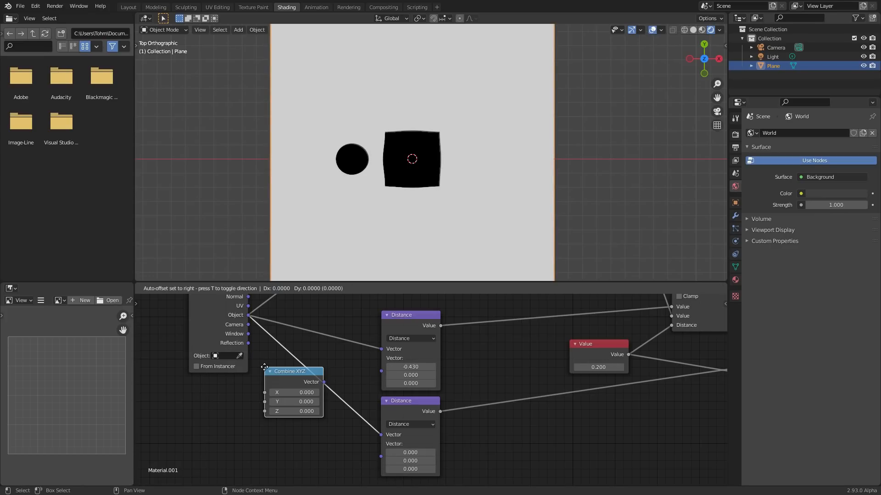
left_click(235, 400)
left_click_drag(292, 411, 389, 368)
middle_click_drag(271, 389, 357, 357)
left_click_drag(350, 389, 338, 360)
scroll(299, 377, "up", 3)
middle_click_drag(298, 375, 439, 400)
- Add a Value node in the empty area before the Combine XYZ node
key("shift+a")
left_click(261, 344)
type("value")
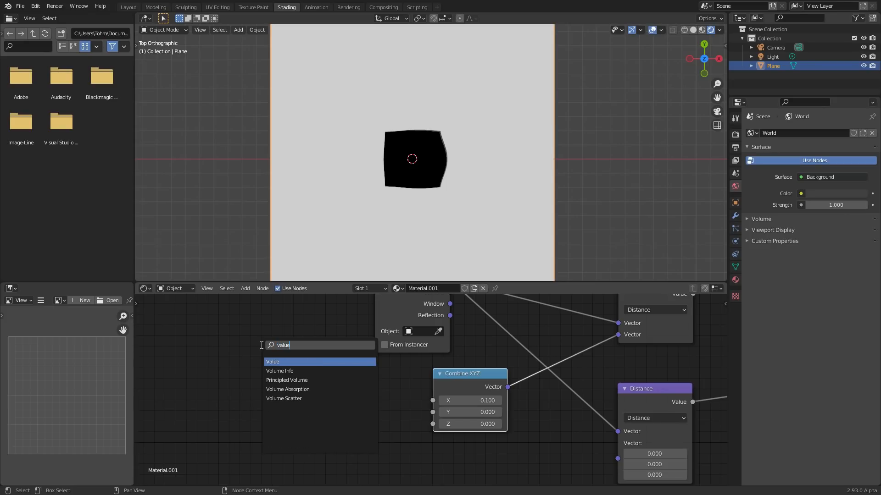
key("Return")
left_click(137, 369)
- Try a #sin driver expression on the Combine XYZ node's X value and delete the driver
left_click(442, 401)
left_click(451, 400)
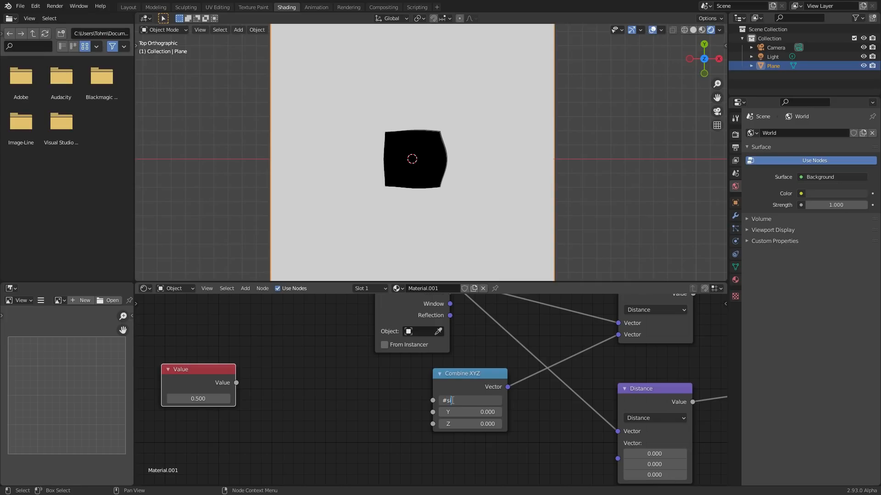
type("#sin")
key("Return")
right_click(451, 400)
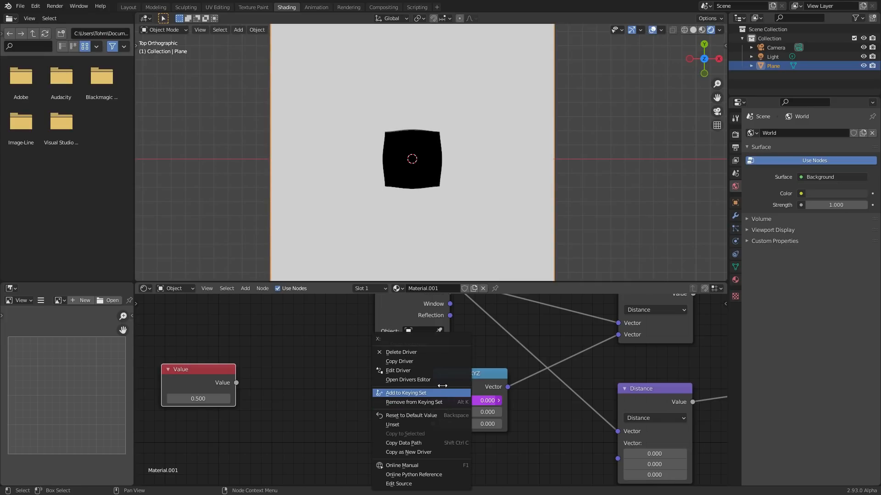
left_click(398, 352)
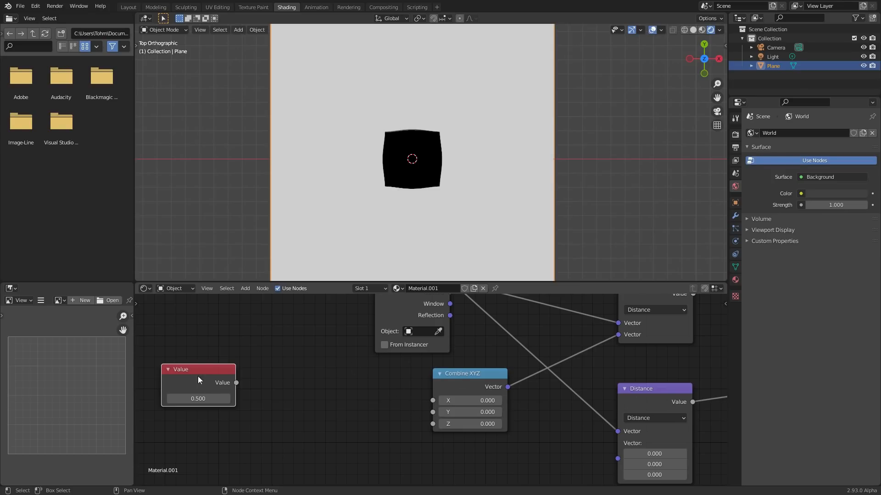
- Split the shader editor horizontally, leaving a narrow strip beneath the node graph
right_click(137, 482)
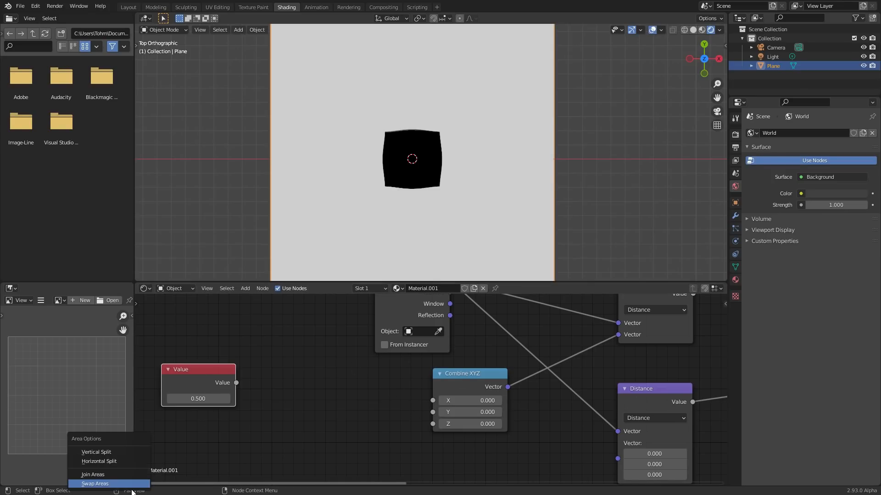
left_click(138, 441)
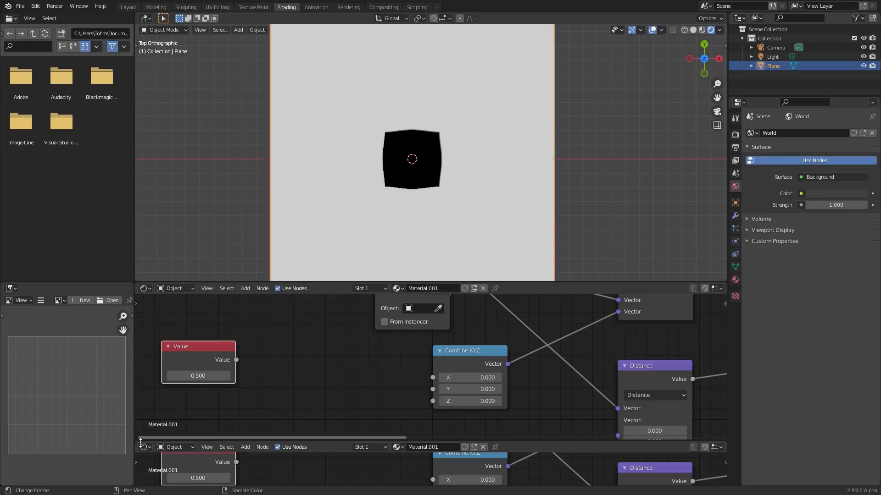
- Change the narrow strip beneath the node graph into a Timeline editor
left_click(145, 446)
left_click(269, 368)
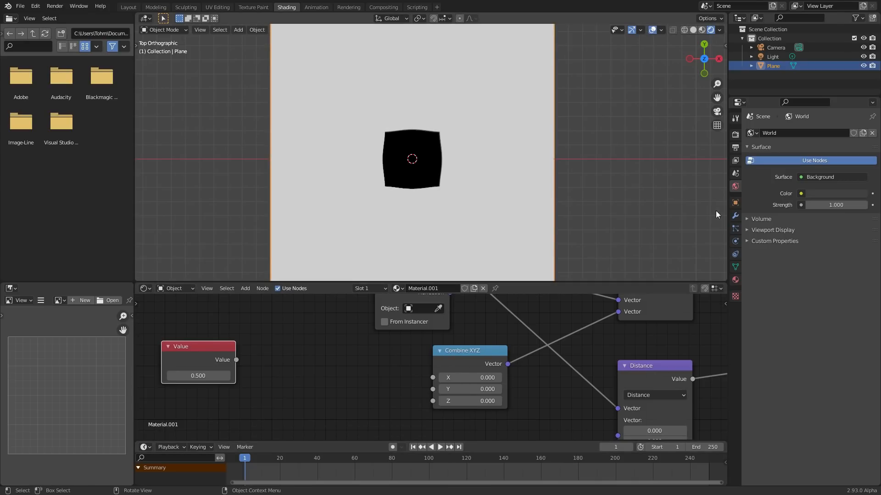
- Set the scene's output frame rate to 30 fps
left_click(736, 147)
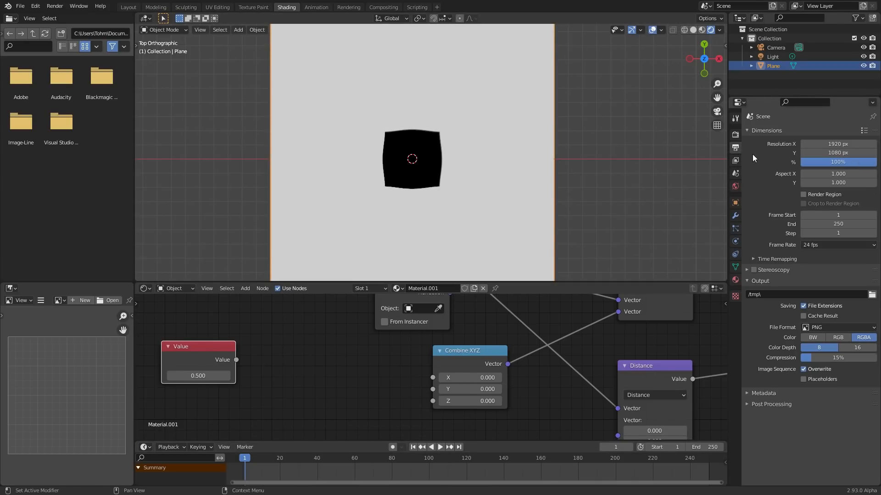
left_click(843, 246)
left_click(825, 292)
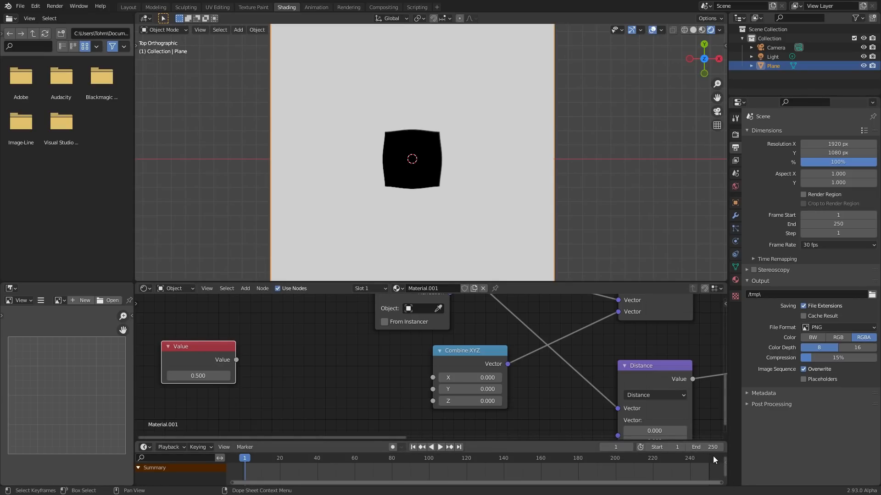
- Add a Math node set to Sine after the Value node and connect its output to the Combine XYZ node's X input
middle_click_drag(298, 331, 319, 349)
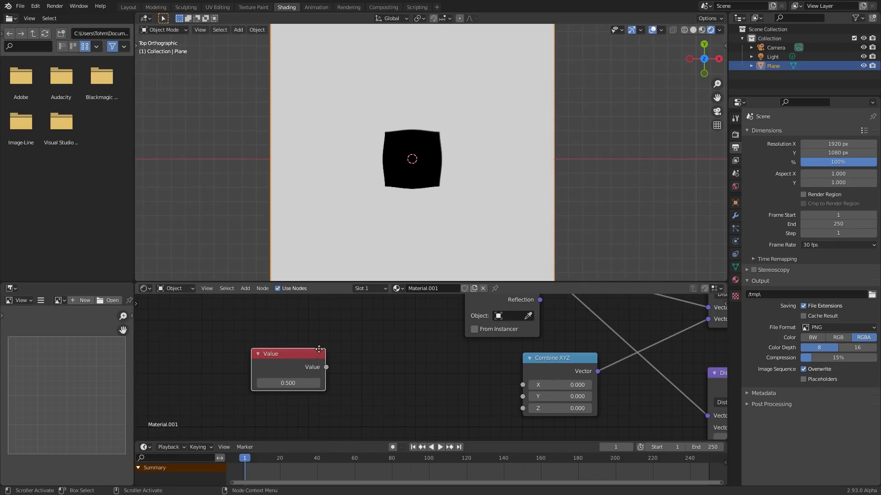
key("shift+a")
left_click(338, 318)
type("math")
key("Return")
left_click(445, 364)
left_click_drag(522, 387, 523, 386)
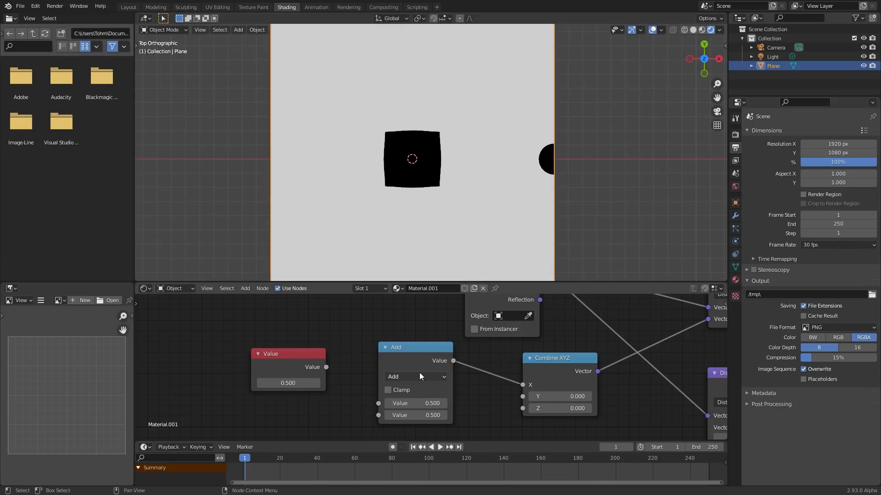
left_click(419, 375)
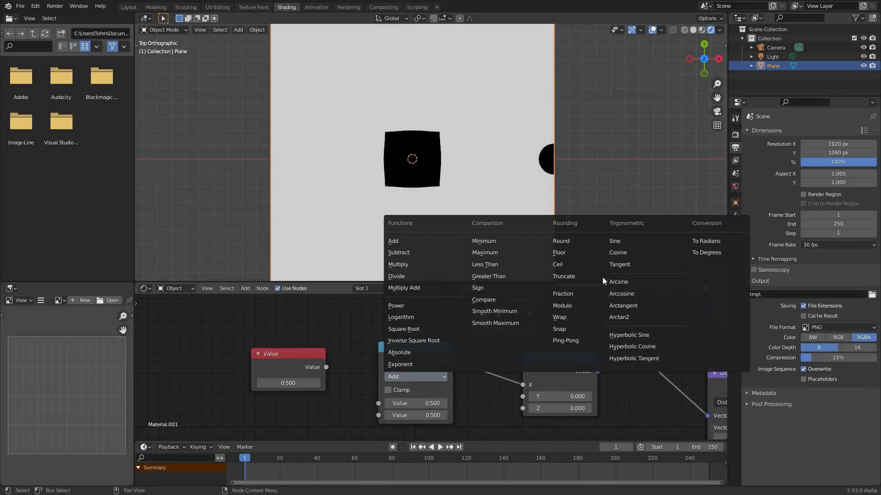
left_click(631, 240)
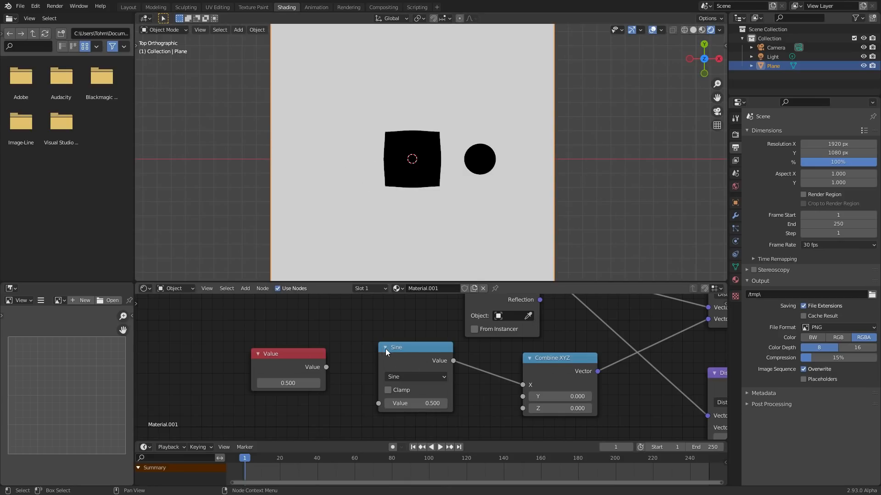
- Drive the Value node's value with the expression #frame
left_click_drag(383, 349, 378, 349)
middle_click_drag(301, 367, 396, 354)
left_click(385, 368)
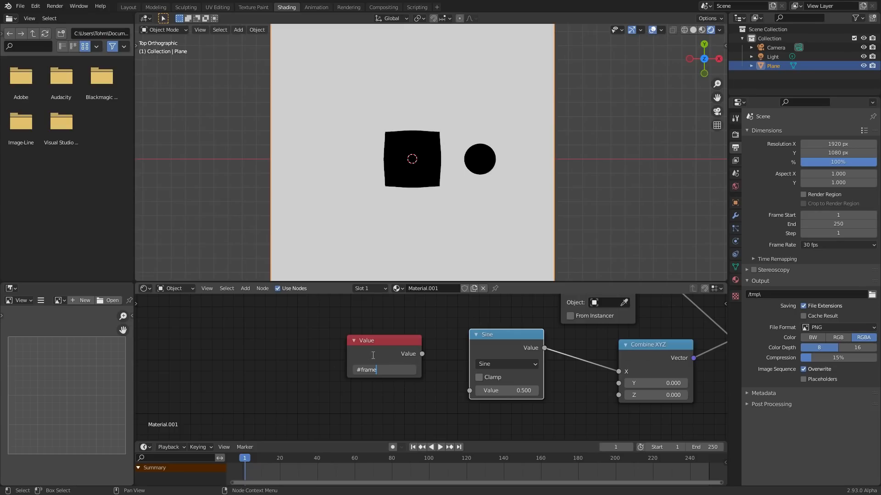
type("#frame")
key("Return")
scroll(399, 362, "up", 3)
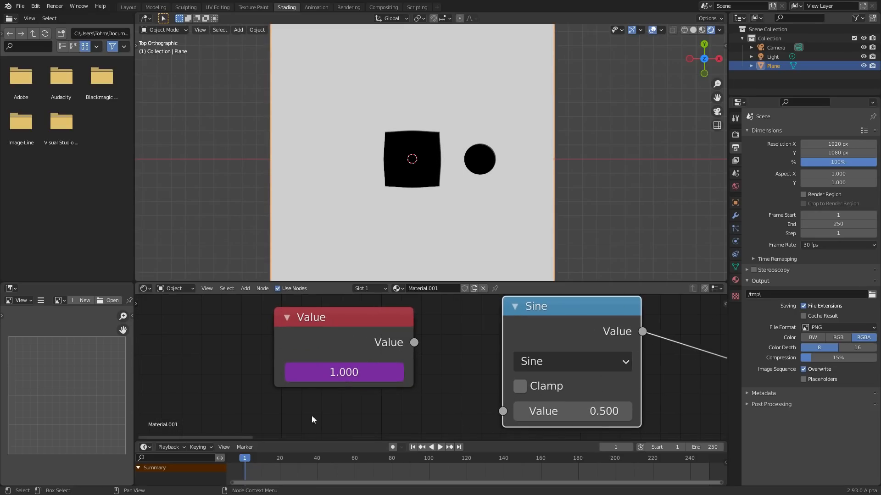
- Step forward through the first few frames to check the driven value, and return to frame 1
key("Right")
key("Right")
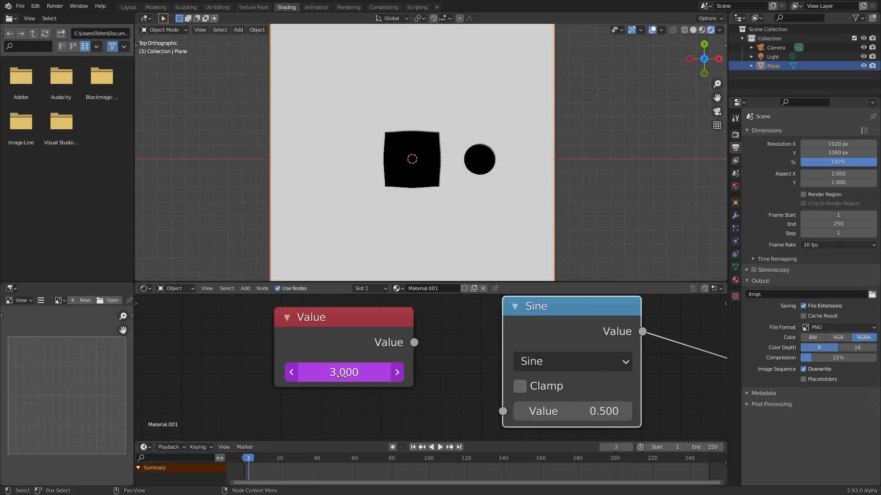
key("Right")
key("Right")
key("Right")
key("Right")
key("Right")
key("shift+Left")
- Connect the Value node to the Sine node and insert a duplicated Math node set to Divide by 10 between them
left_click_drag(413, 342, 503, 411)
mouse_move(307, 336)
left_mouse_down()
mouse_move(254, 325)
mouse_move(164, 328)
left_mouse_up()
left_click(542, 313)
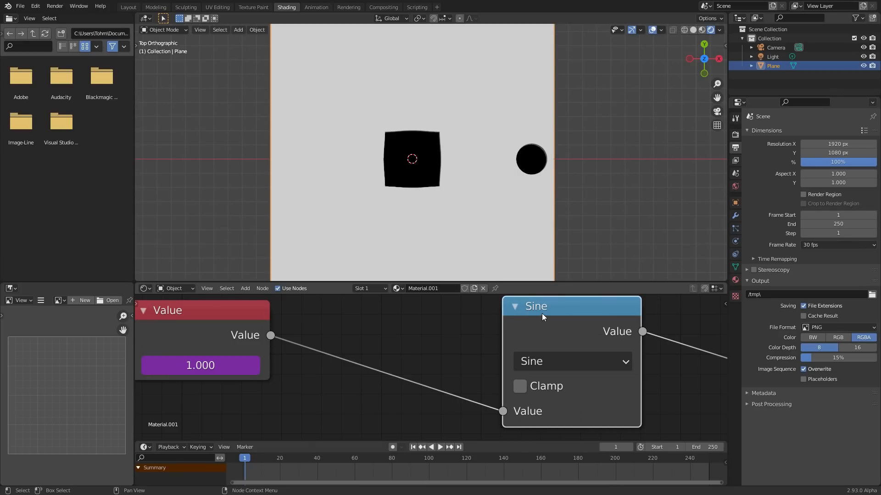
key("shift+d")
left_click(410, 306)
left_click(430, 347)
left_click(223, 165)
left_click(436, 418)
type("10")
key("Return")
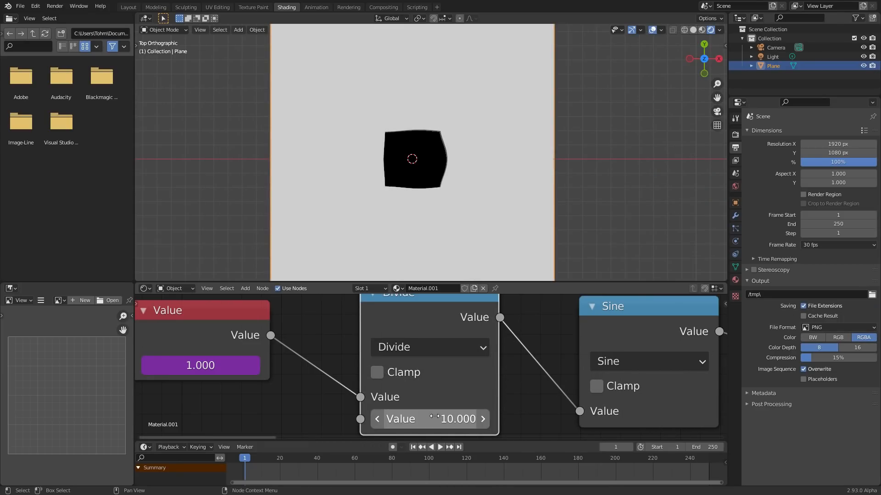
- Play the animation, try a divisor of 5 in the Divide node, and undo that change
key("space")
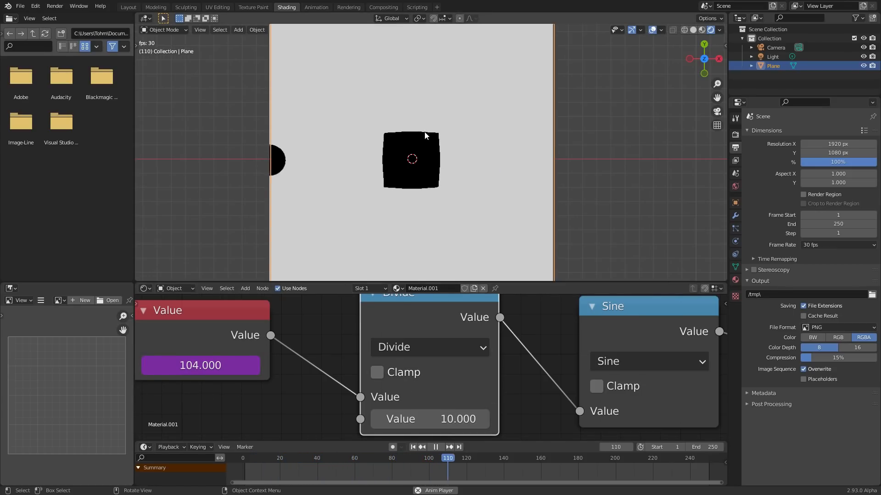
left_click(449, 409)
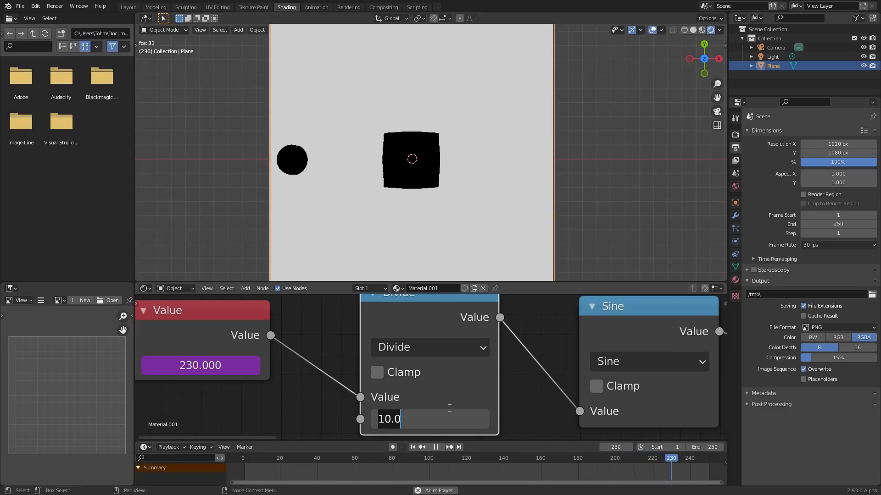
type("5")
key("Return")
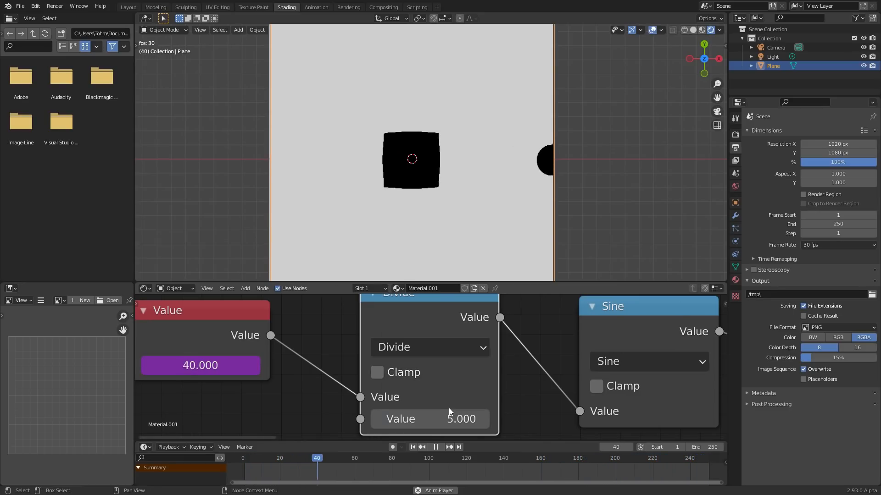
key("ctrl+z")
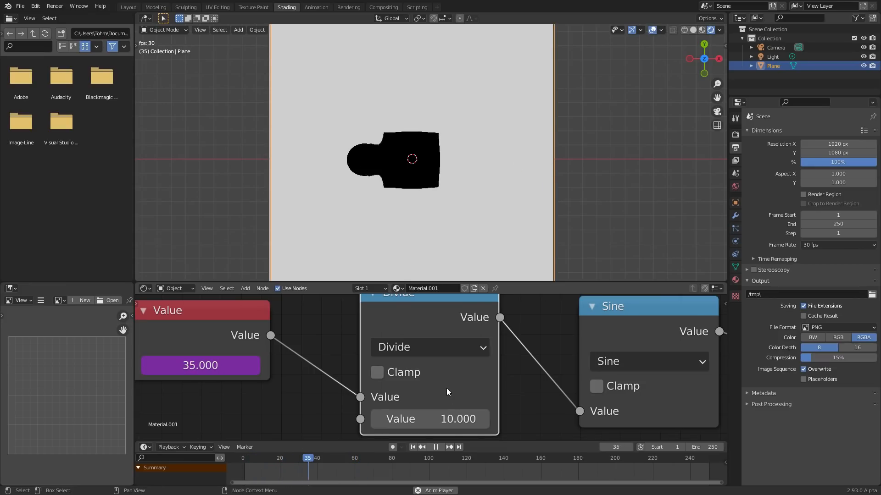
- Stop playback near the end of the timeline and compare the circle's position at frame 250 and frame 1
left_click(688, 458)
left_click(685, 458)
left_click(678, 460)
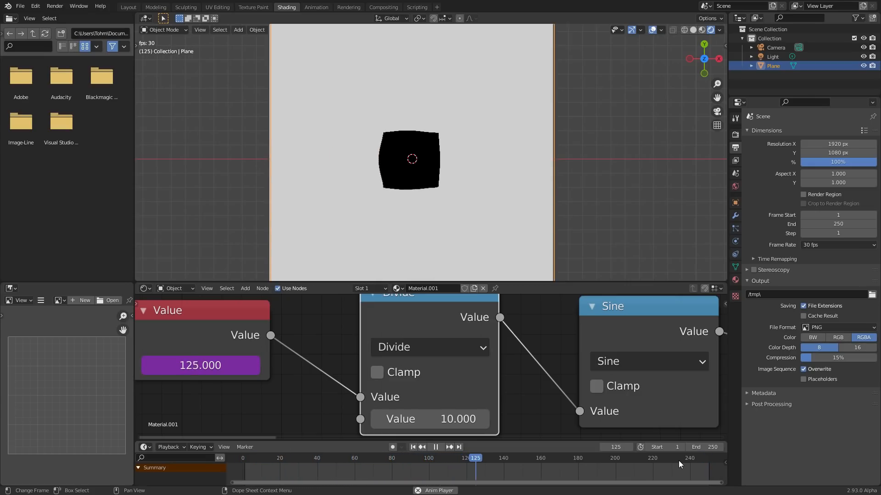
left_click(678, 461)
key("space")
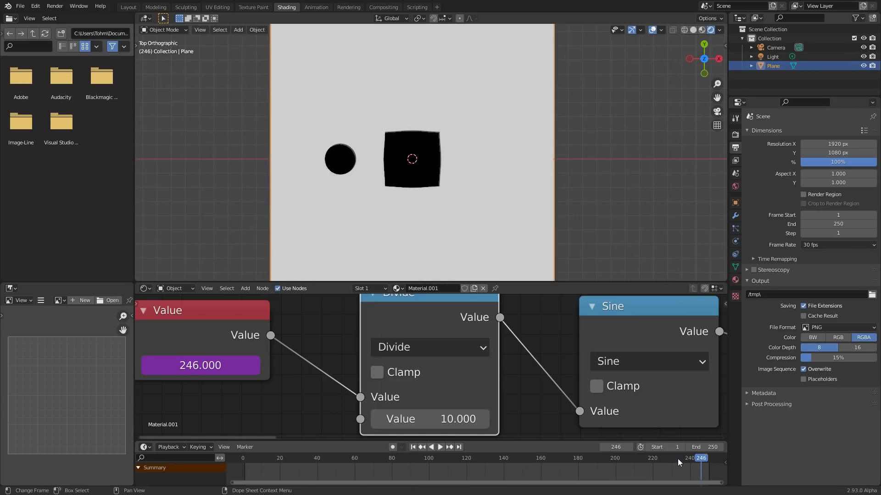
key("Right")
key("Right")
key("Right")
key("Right")
key("shift+Left")
key("shift+Right")
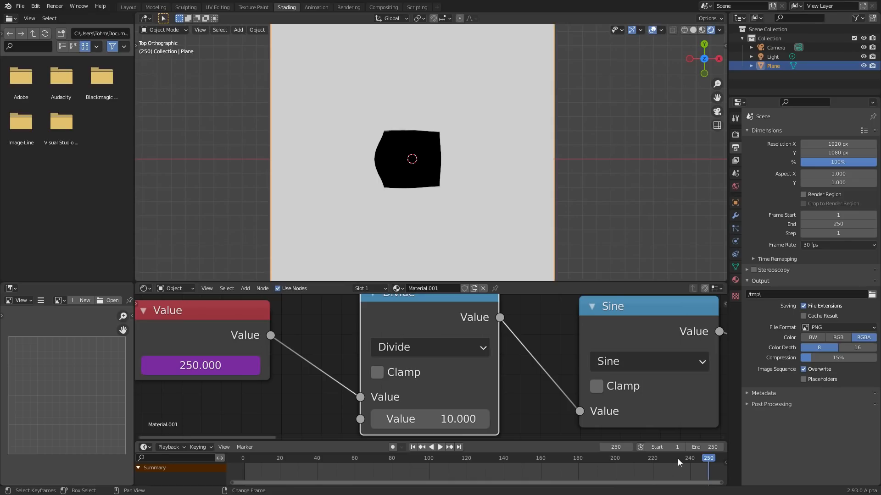
key("shift+Left")
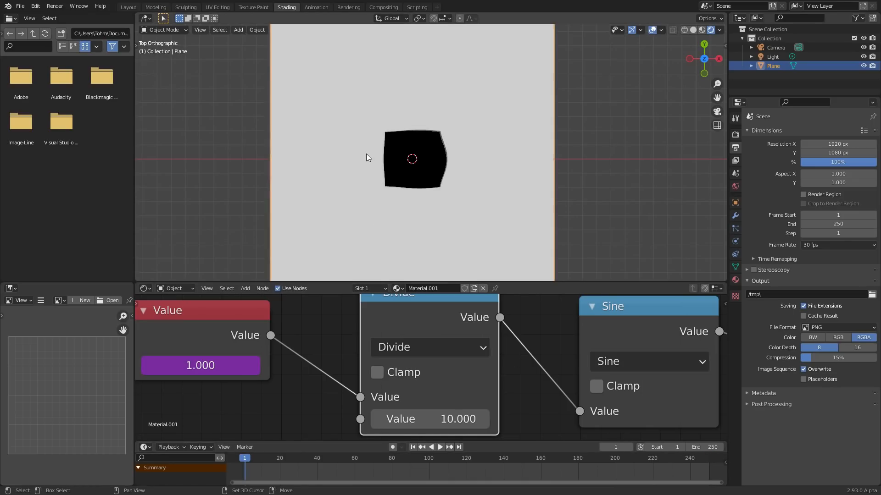
- Step back and forth through the frames just before frame 250 to examine how the circle moves as the loop ends
key("shift+Right")
key("Left")
key("Left")
key("Left")
key("Left")
key("Left")
key("Left")
key("Left")
key("Left")
key("Left")
key("Left")
key("Left")
key("Left")
key("Left")
key("Left")
key("Left")
key("Left")
key("Left")
key("Left")
key("Left")
key("Left")
key("Left")
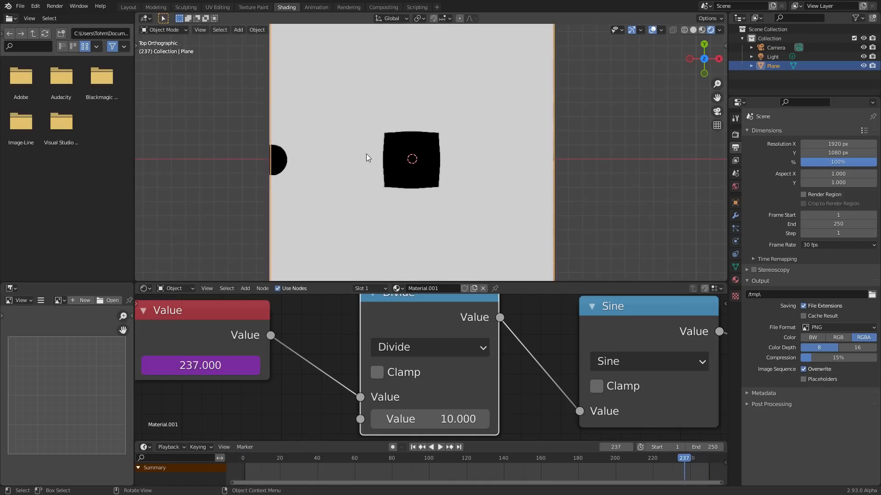
key("Right")
key("Right")
key("Right")
key("Right")
key("Right")
key("Left")
key("Left")
key("Left")
key("Left")
key("shift+Right")
- Set the Divide node's divisor to 12 during playback, and stop the animation
key("space")
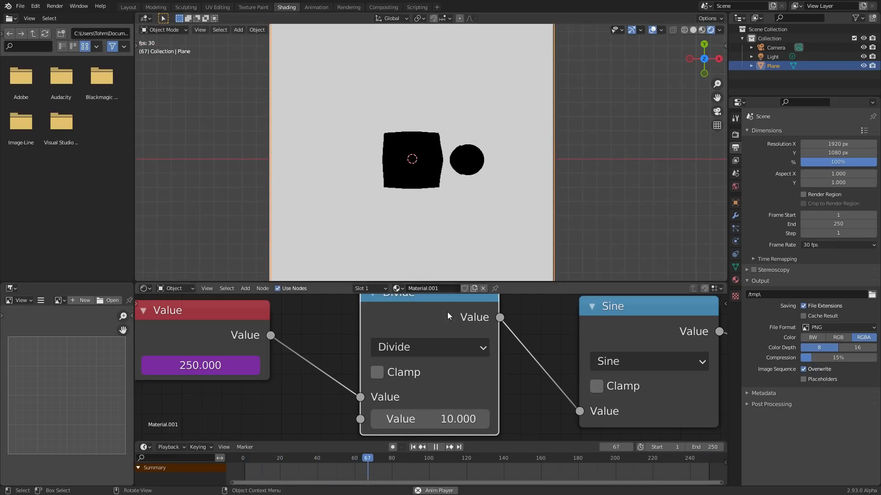
left_click(445, 415)
type("12")
key("Return")
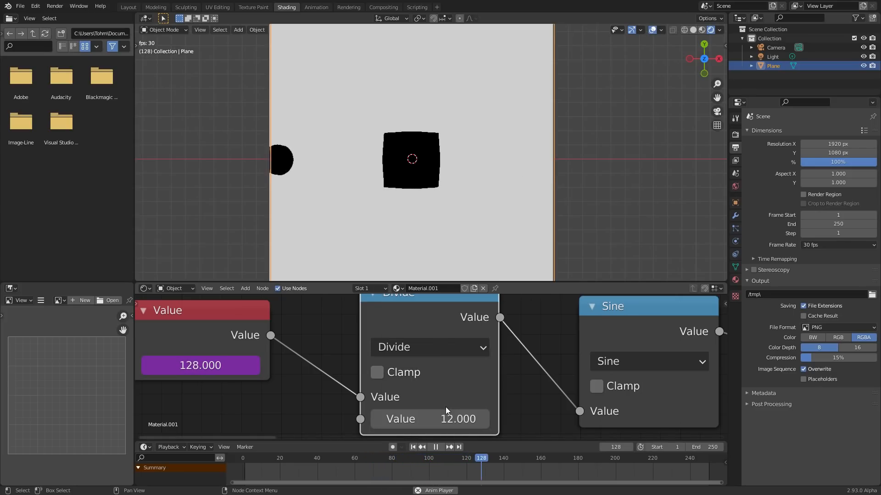
key("space")
- Compare the circle at frame 250 and frame 1, and replay the transition between the loop's end and start
left_click(709, 454)
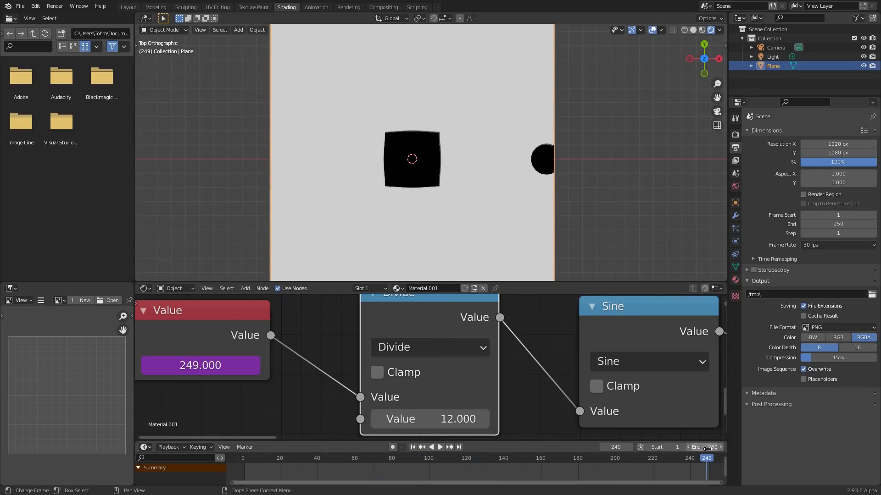
key("shift+Left")
key("shift+Right")
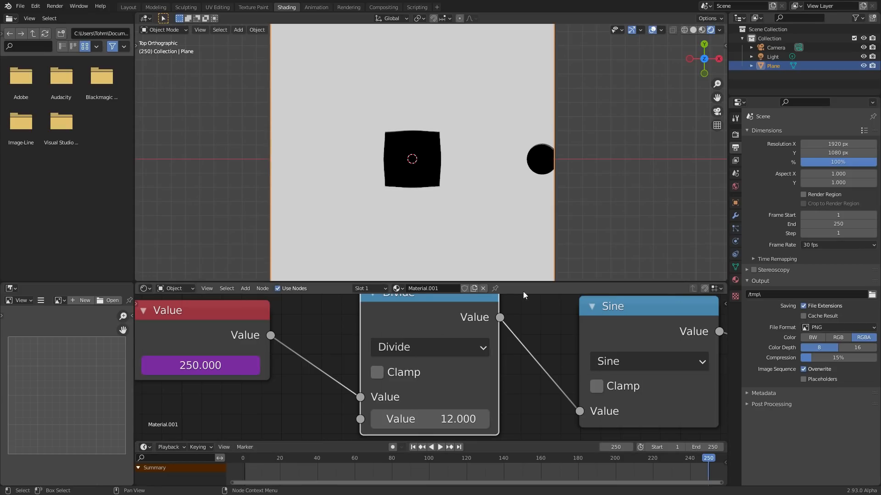
key("shift+Left")
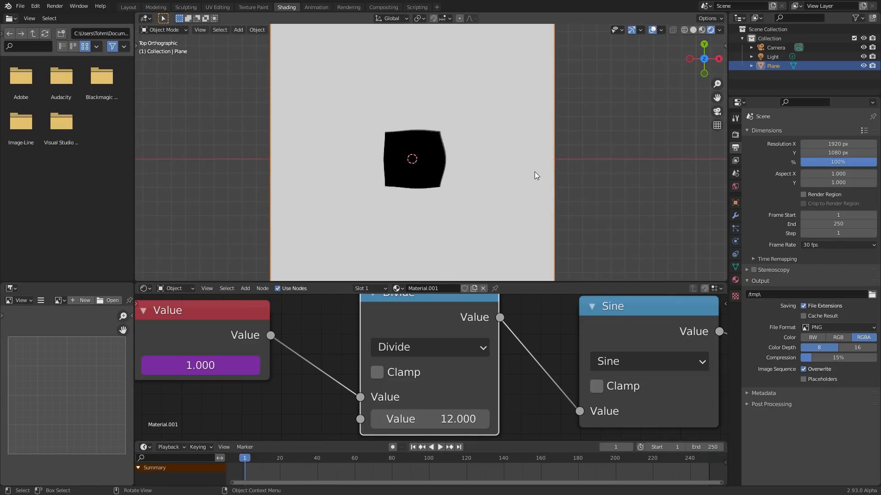
key("space")
left_click(681, 458)
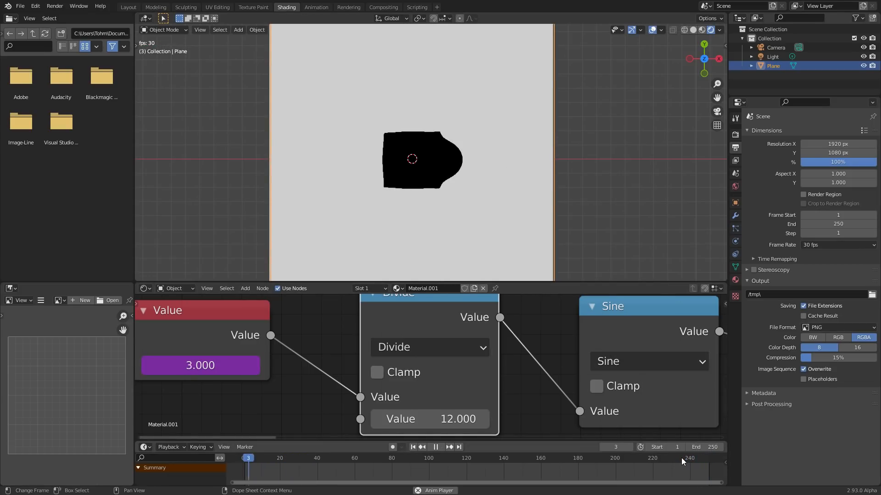
key("space")
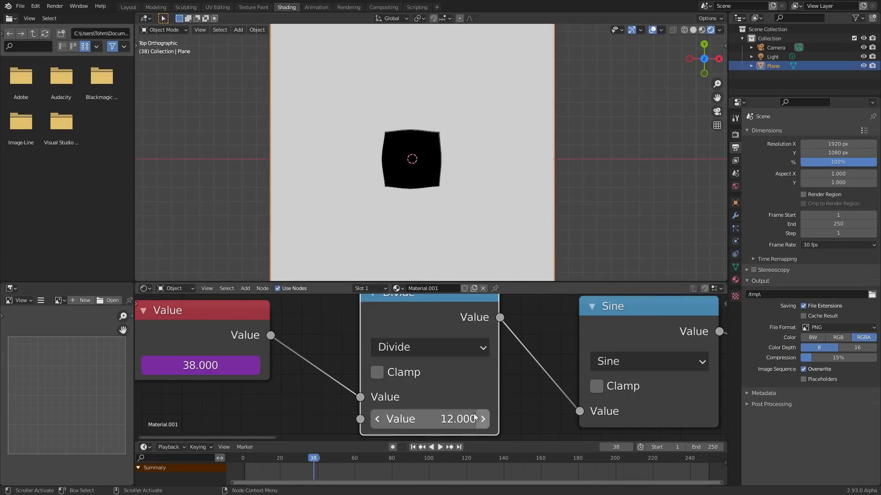
- Move the Value and Divide nodes away from the Sine node, leaving a gap before the Sine node
scroll(462, 336, "down", 4)
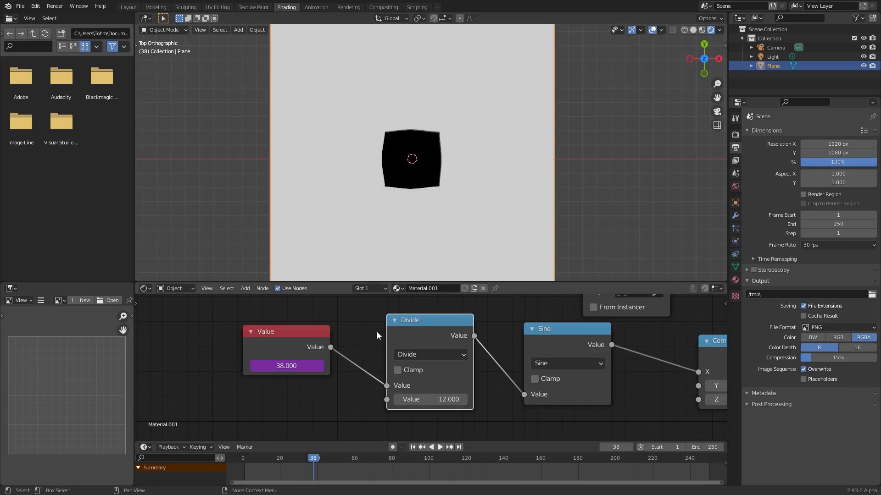
left_click_drag(314, 333, 223, 324)
left_click_drag(411, 336, 317, 318)
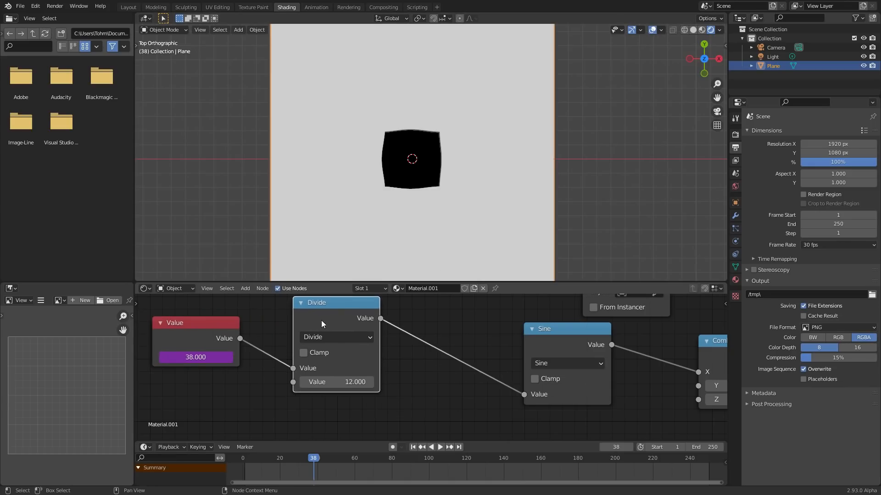
left_click_drag(199, 329, 200, 330)
- Set the Divide node's divisor to 250
left_click(339, 382)
type("25")
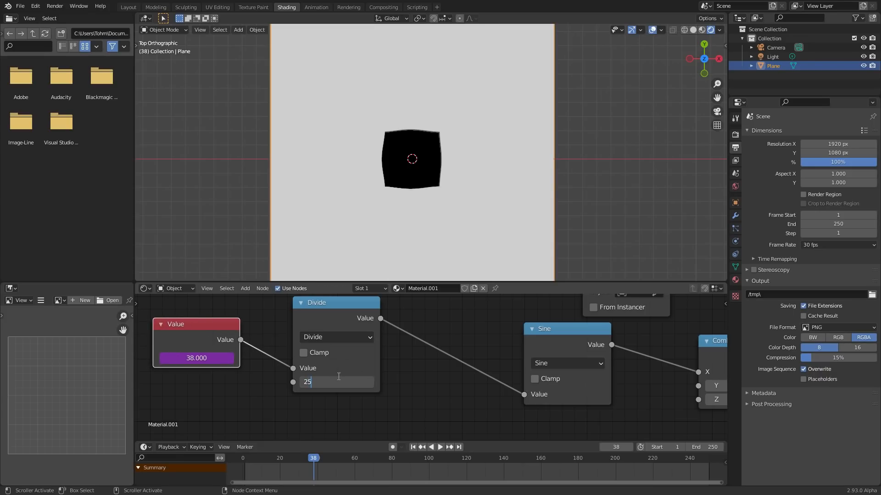
type("0")
key("Return")
- Examine the slower motion by stepping through the first frames, returning to frame 1 and playing the animation
key("shift+Left")
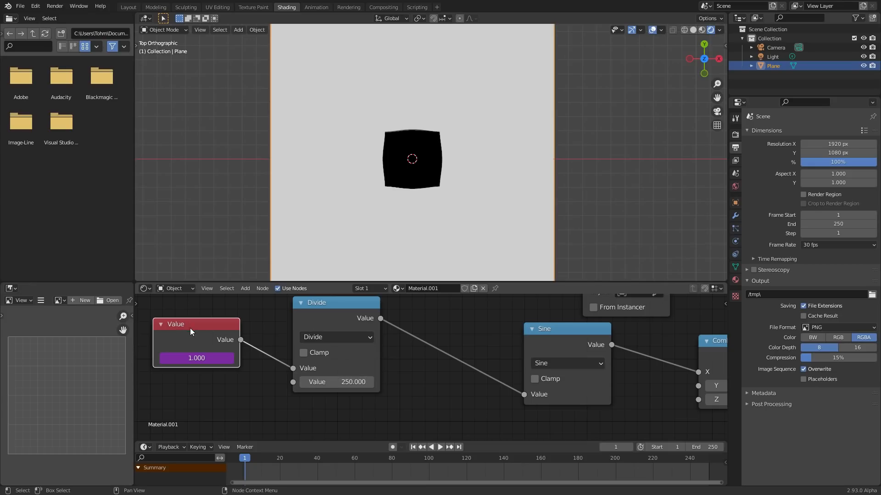
key("Right")
key("Right")
key("Right")
key("Right")
key("Right")
key("Right")
key("Right")
key("Right")
key("Right")
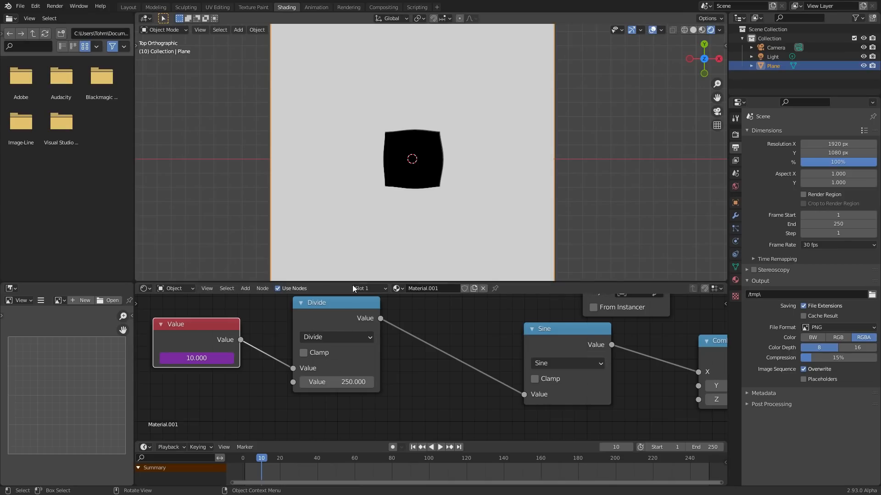
key("shift+Left")
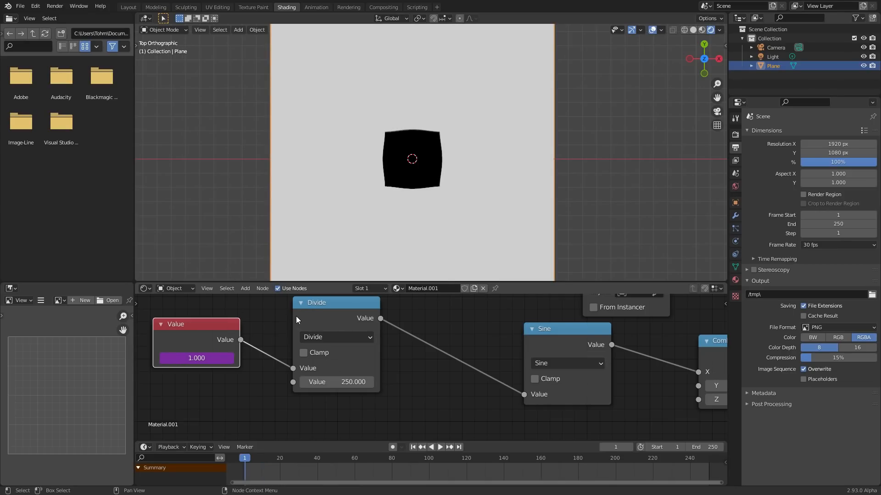
key("space")
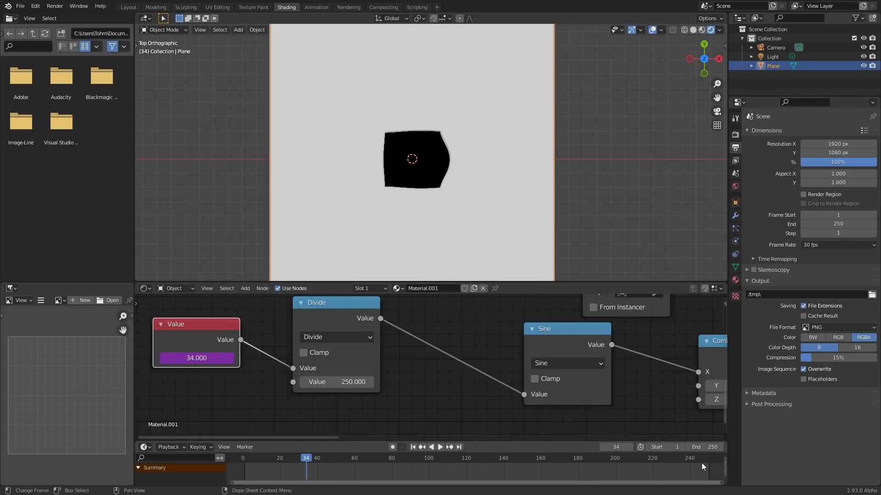
- Check the end of the timeline at frame 250 against frame 1, and play the start of the animation
left_click(706, 460)
left_click_drag(707, 461, 708, 461)
key("shift+Left")
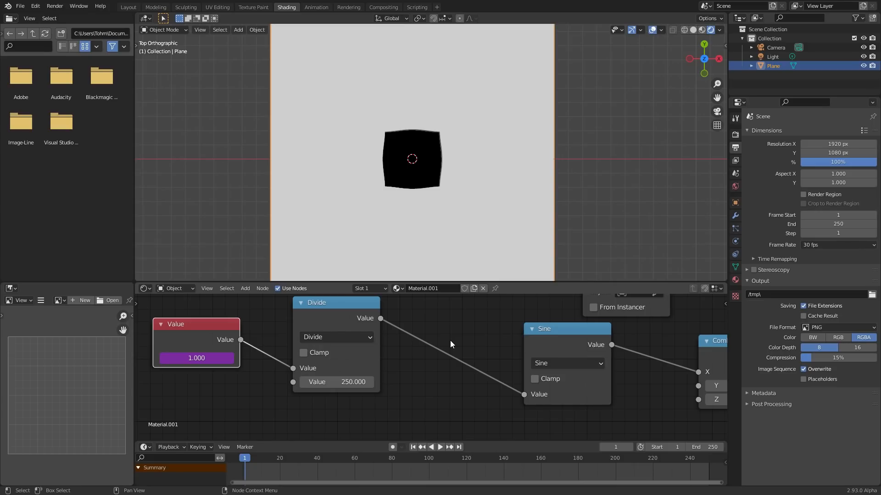
key("space")
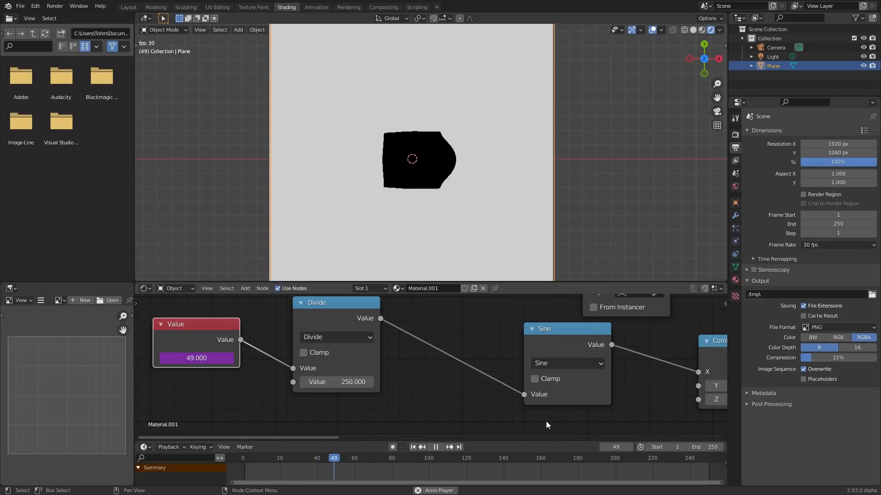
key("Escape")
- Duplicate the Divide node between Divide and Sine, switch the copy to Multiply and set its factor to 2*pi
left_click(339, 307)
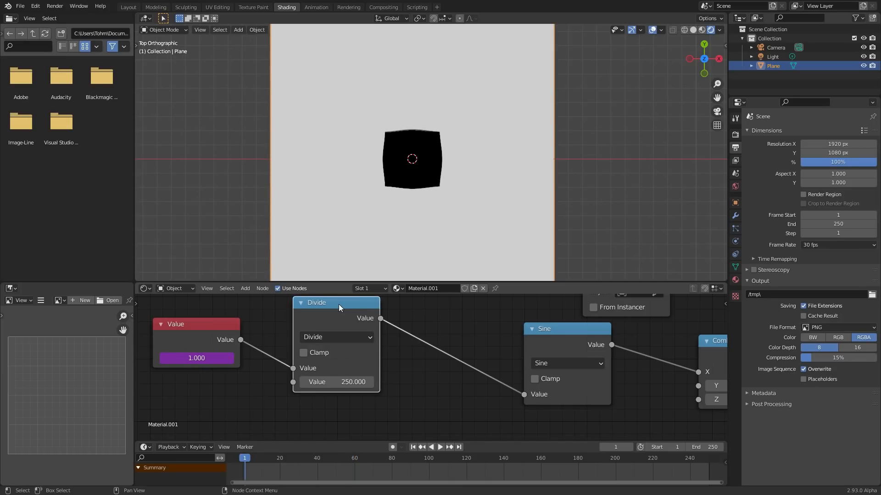
key("shift+d")
left_click(433, 323)
left_click(449, 348)
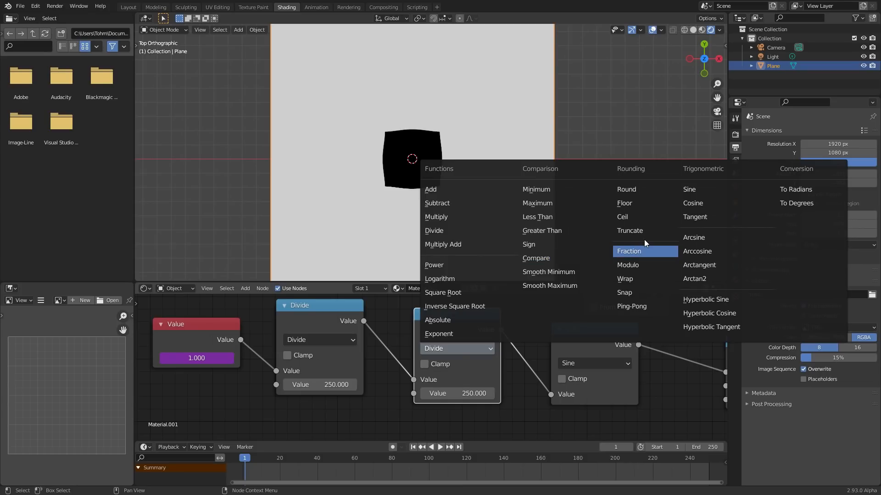
left_click(445, 216)
left_click(449, 393)
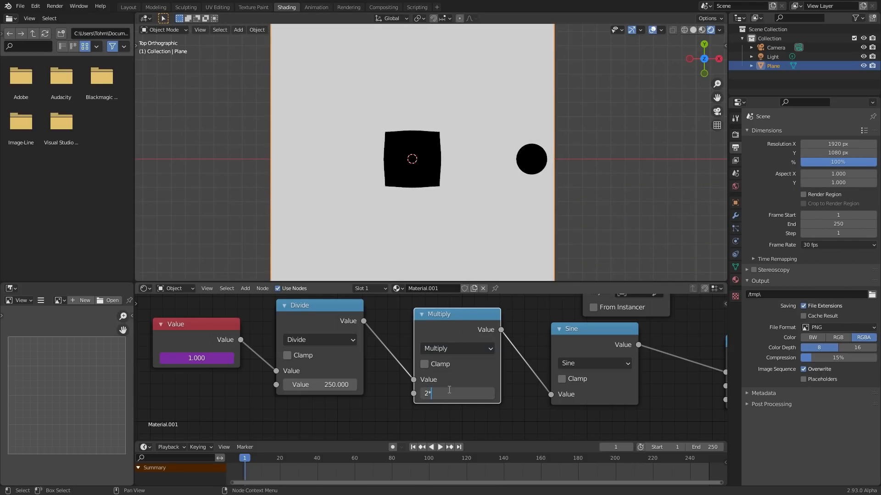
key("Return")
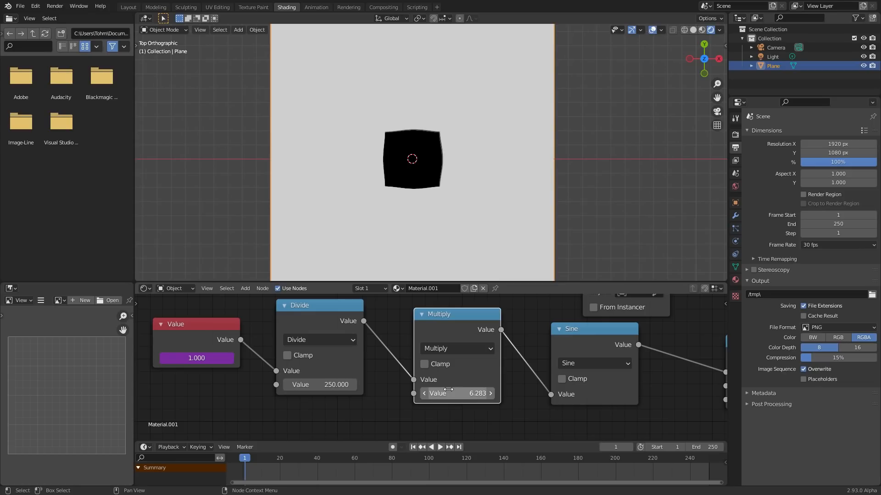
- Play the animation, compare frames 240, 250 and 1, and replay it from frame 1 to examine the loop
key("space")
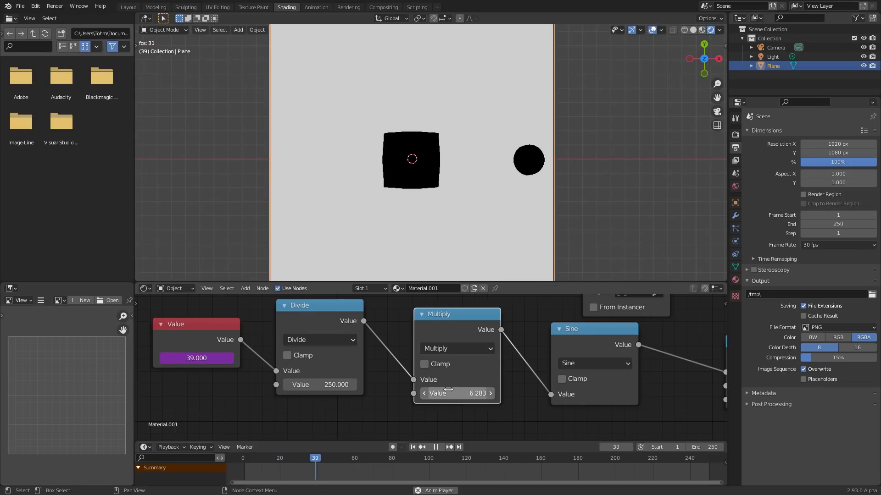
key("space")
left_click(690, 459)
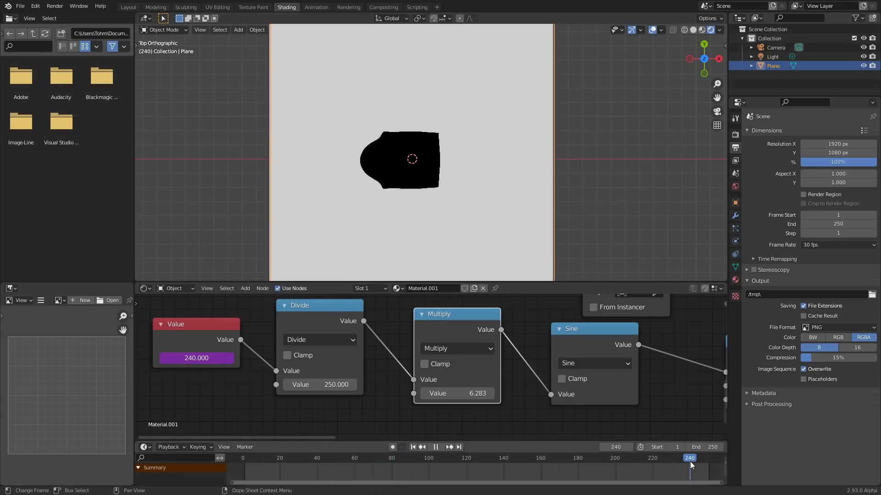
key("shift+Right")
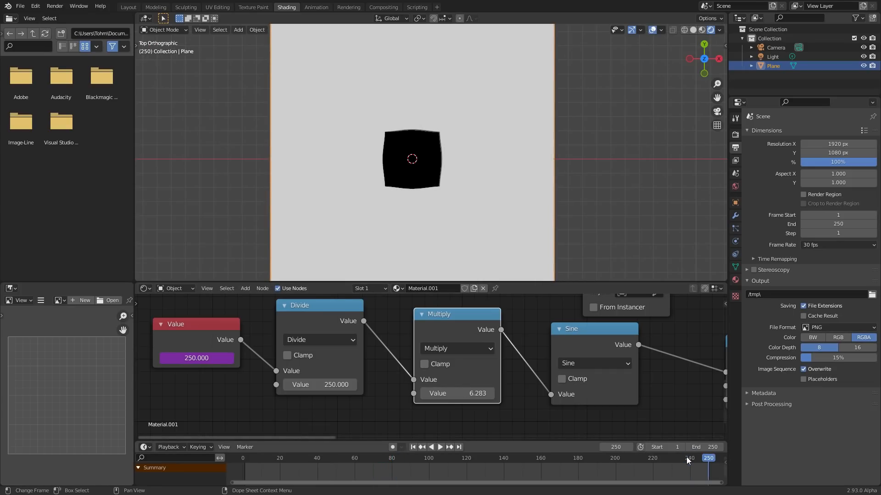
key("shift+Left")
key("shift+Right")
key("shift+Left")
key("space")
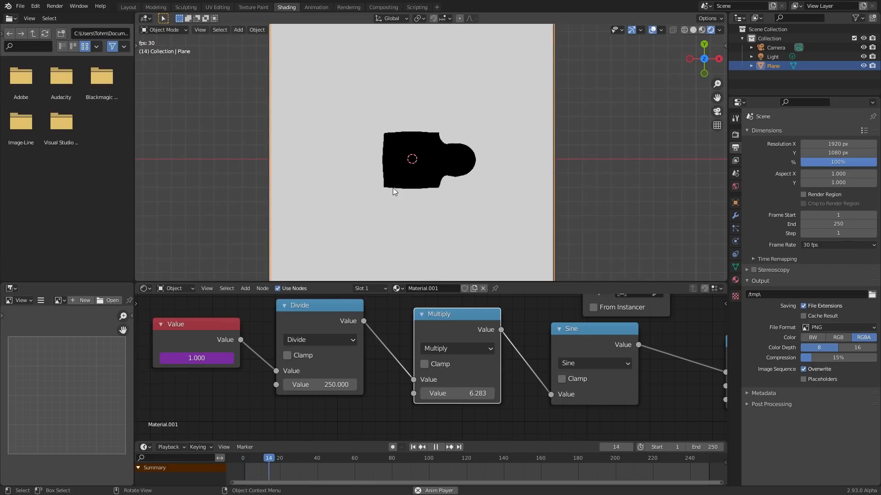
- Duplicate the Multiply node and insert the copy between the first Multiply and the Sine node
scroll(427, 330, "down", 6)
left_click_drag(263, 384, 363, 335)
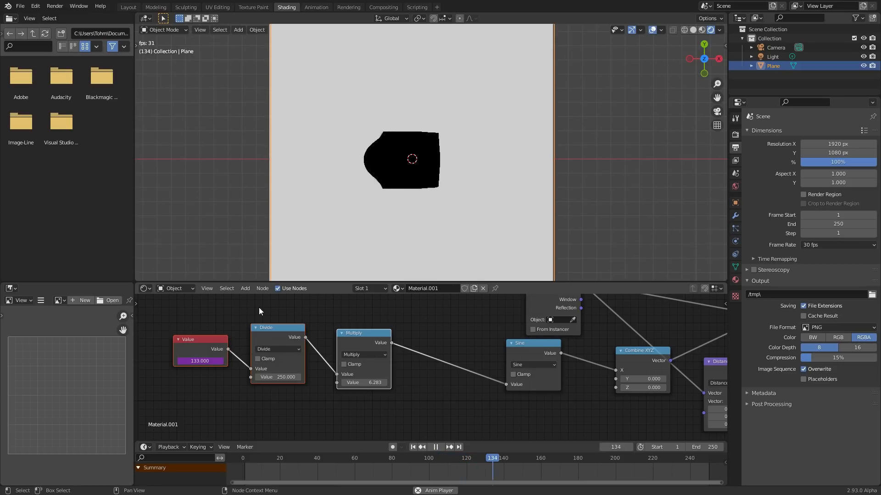
left_click(355, 332)
key("shift+d")
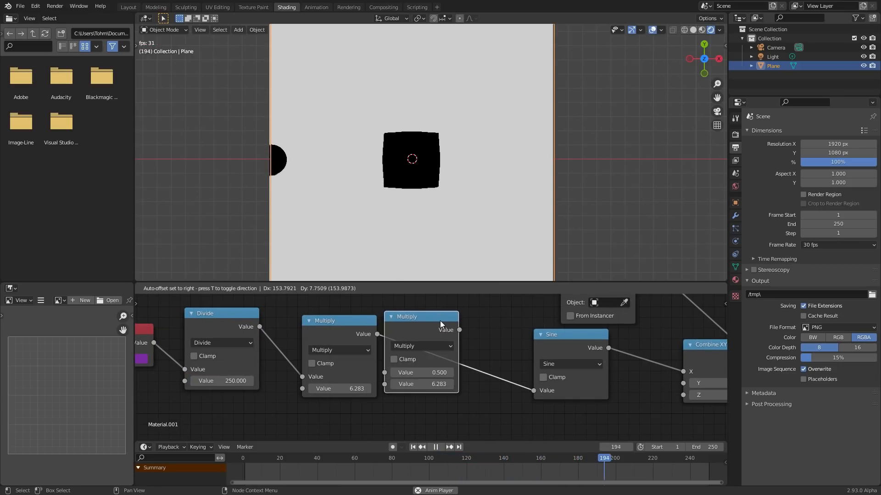
left_click(444, 346)
middle_click_drag(392, 336, 400, 317)
- Add a Value node below the Multiply nodes, link it to the second Multiply's lower input and set it to 3
key("shift+a")
left_click(317, 324)
type("va")
left_click(352, 342)
left_click(337, 382)
key("space")
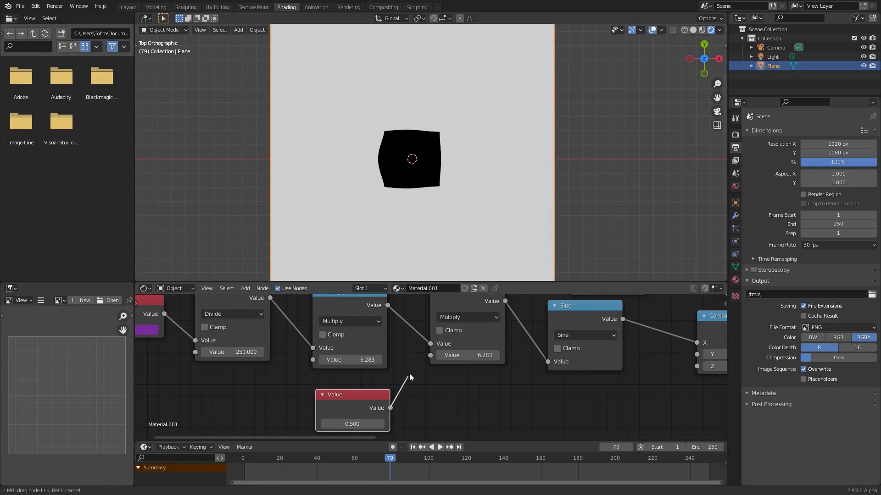
left_click_drag(429, 353, 430, 355)
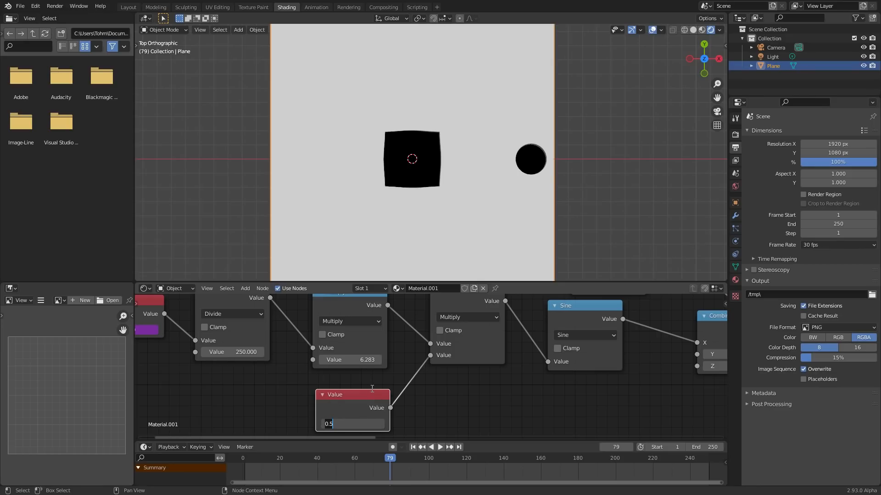
key("Return")
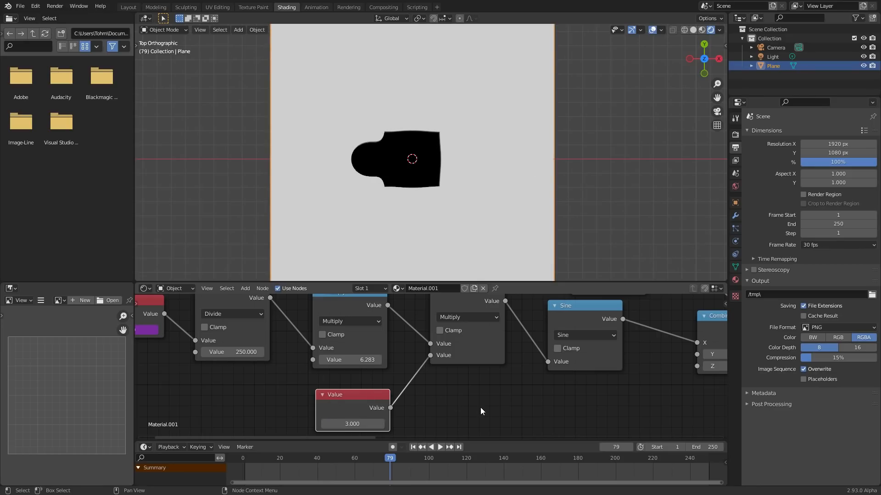
- Play the loop from frame 1, try 6 in the new speed Value node, and set it to 5
key("shift+Left")
key("space")
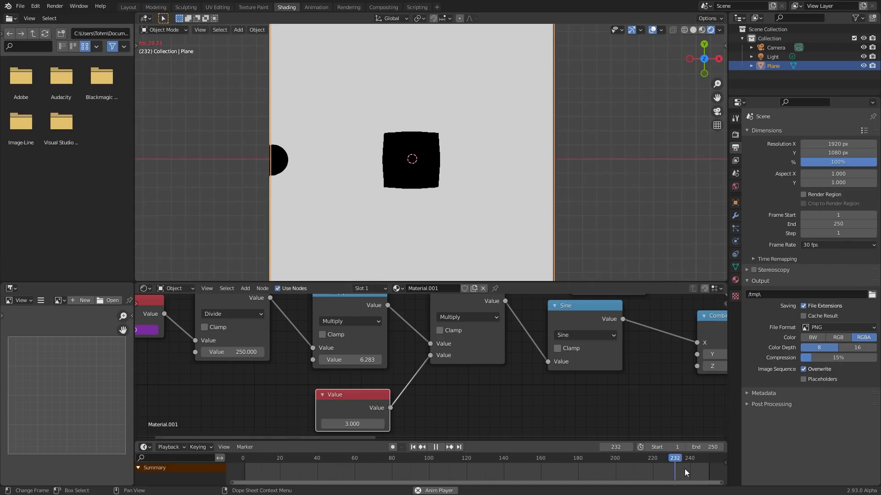
type("6")
key("Return")
left_click(352, 425)
type("5")
key("Return")
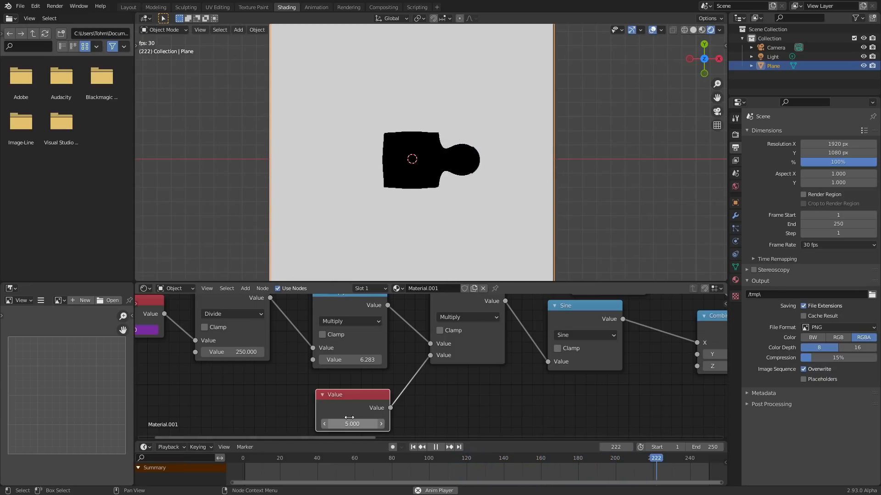
- Move the frame Value, Divide and first Multiply nodes away from the Sine node to make room in the chain
scroll(349, 353, "down", 2)
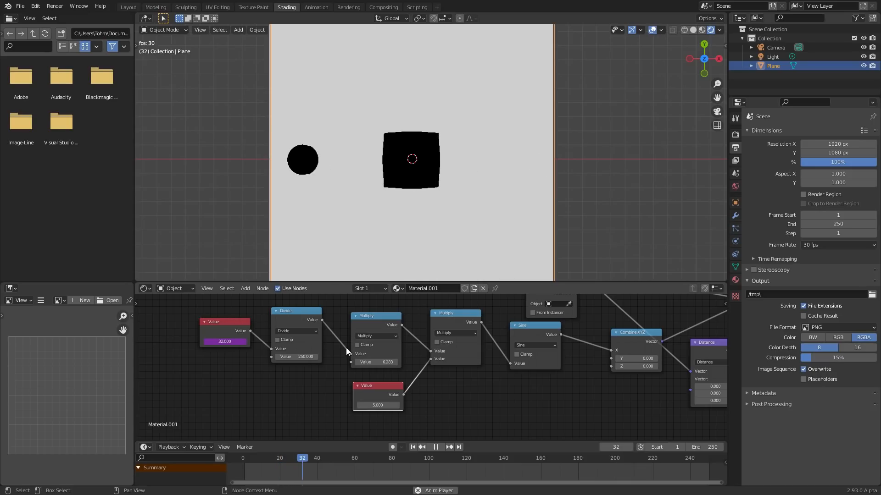
left_click_drag(227, 331, 211, 328)
left_click_drag(286, 320, 268, 317)
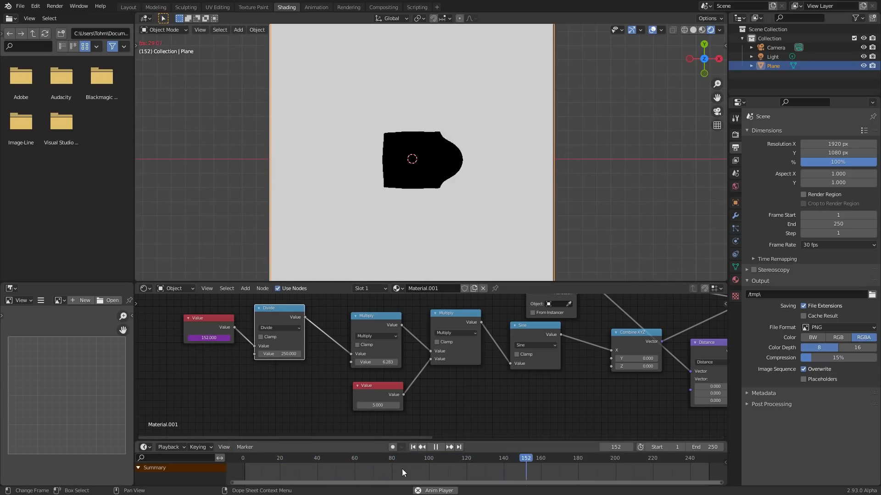
left_click_drag(394, 321, 349, 322)
middle_click_drag(497, 342, 478, 351)
left_click_drag(434, 328, 413, 330)
left_click_drag(497, 340, 472, 350)
- Duplicate a Multiply node between Sine and Combine XYZ, set its factor to 1 and replay the animation
scroll(471, 350, "up", 4)
left_click(401, 313)
key("shift+d")
left_click(597, 341)
middle_click_drag(576, 343, 402, 341)
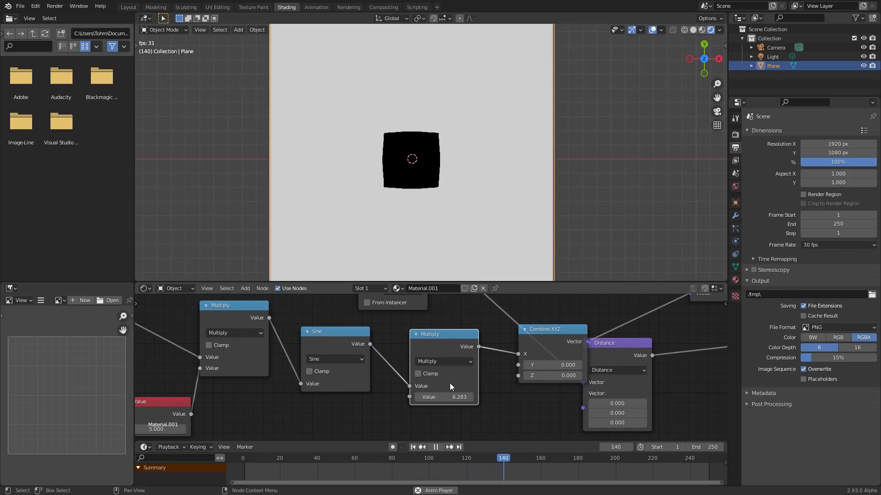
key("space")
key("space")
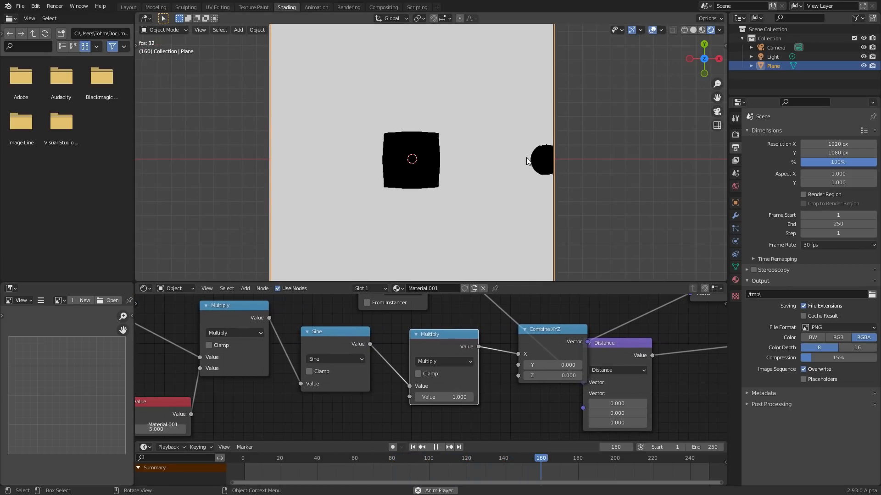
- Try 0.5 as the factor of the Multiply node after Sine, and set it to 0.6
left_click(447, 397)
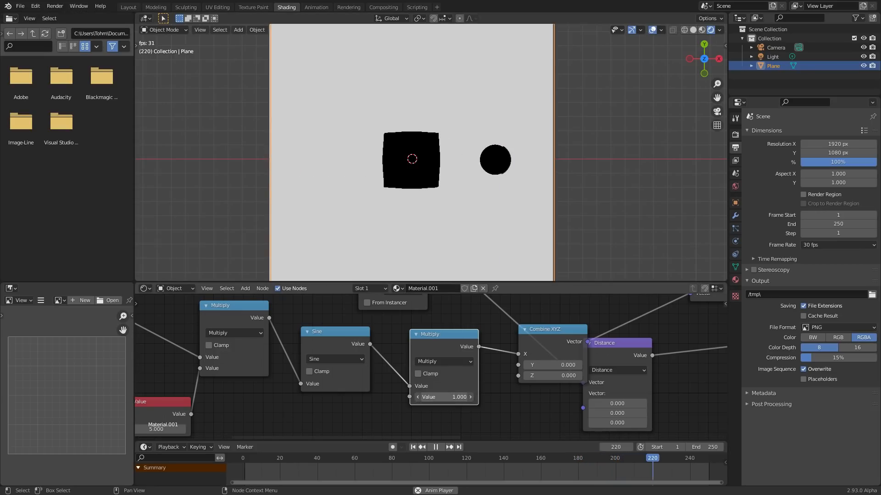
type("0.5")
key("Return")
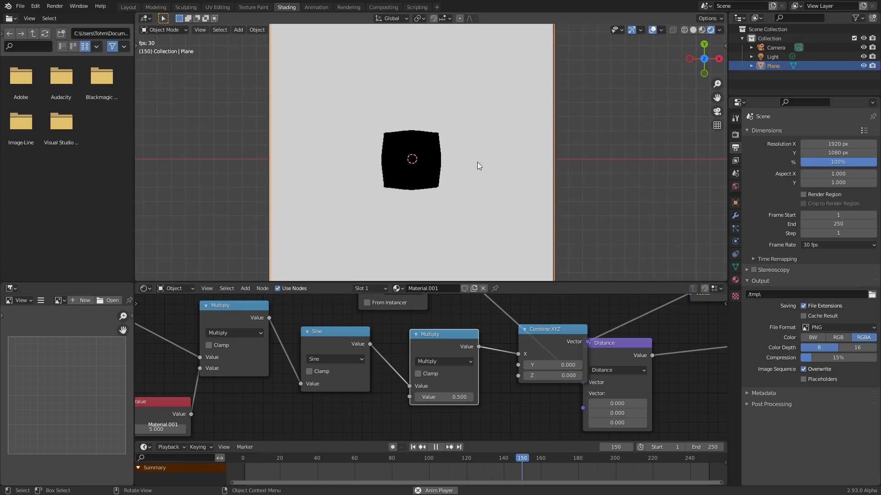
left_click(449, 397)
type("0.6")
key("Return")
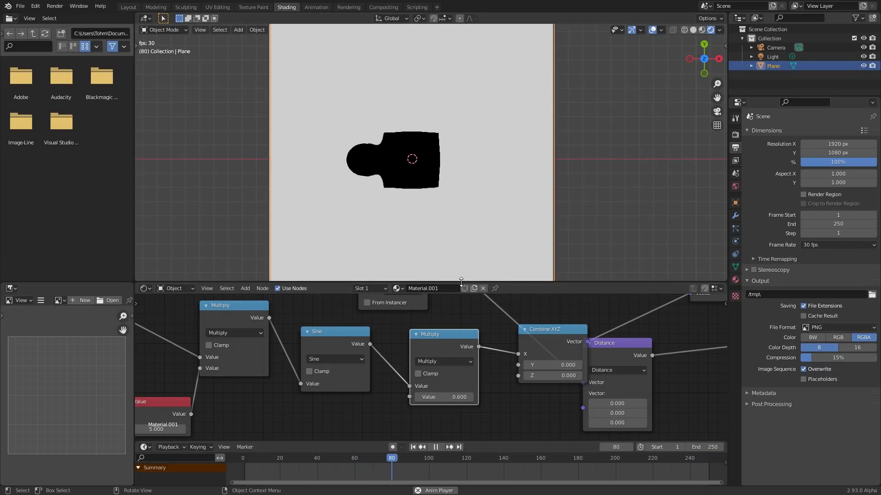
- Stop playback, save the file to the Desktop as patreon.blend, and replay the animation from frame 1
key("space")
key("ctrl+s")
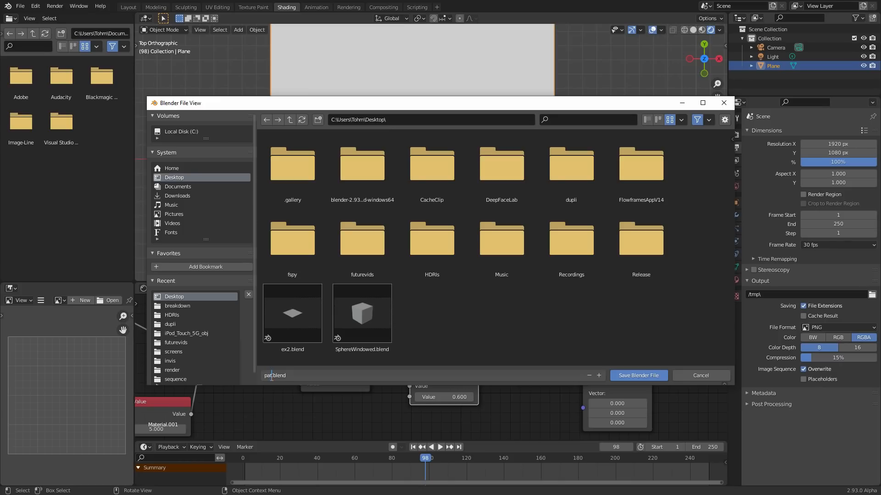
key("Return")
key("shift+Left")
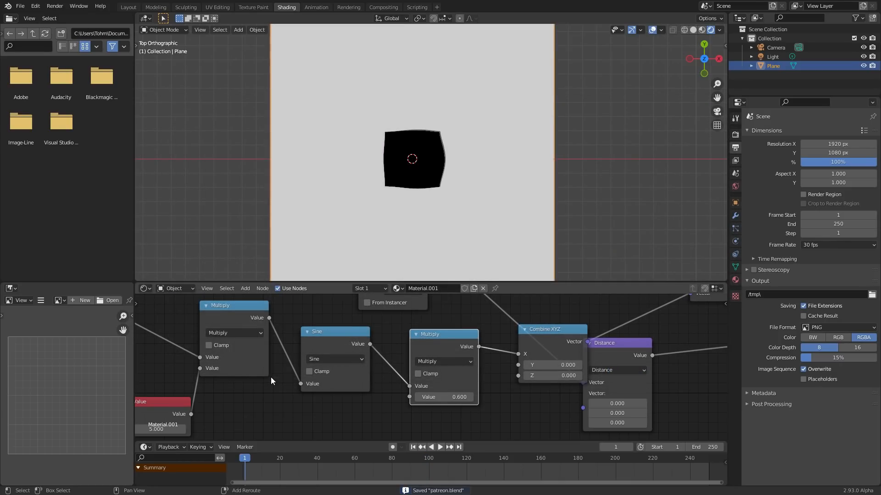
key("space")
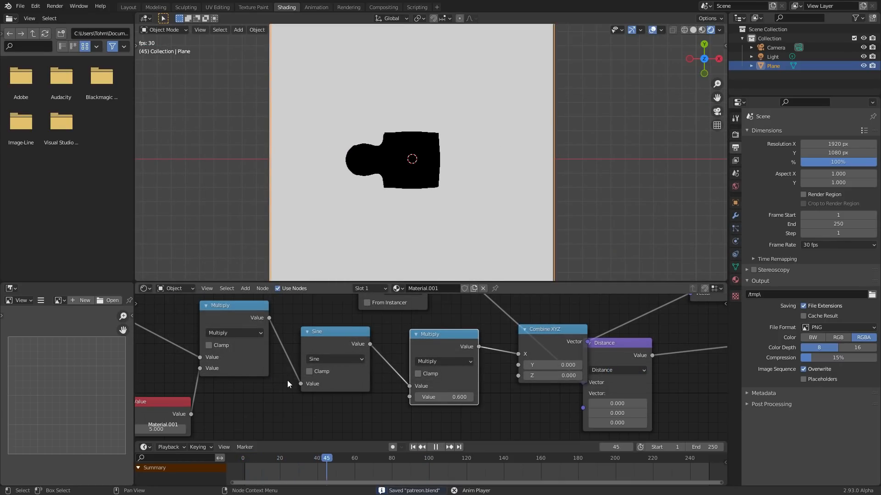
- Move the lower Distance node away from the Combine XYZ node so that they no longer overlap
scroll(216, 369, "down", 3)
middle_click_drag(216, 369, 300, 368)
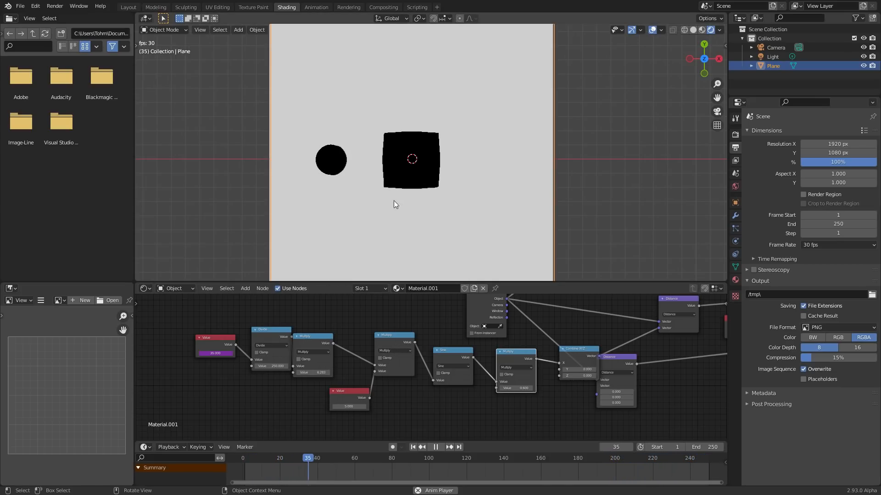
left_click(389, 351)
middle_click_drag(660, 373, 448, 373)
left_click_drag(407, 354, 493, 351)
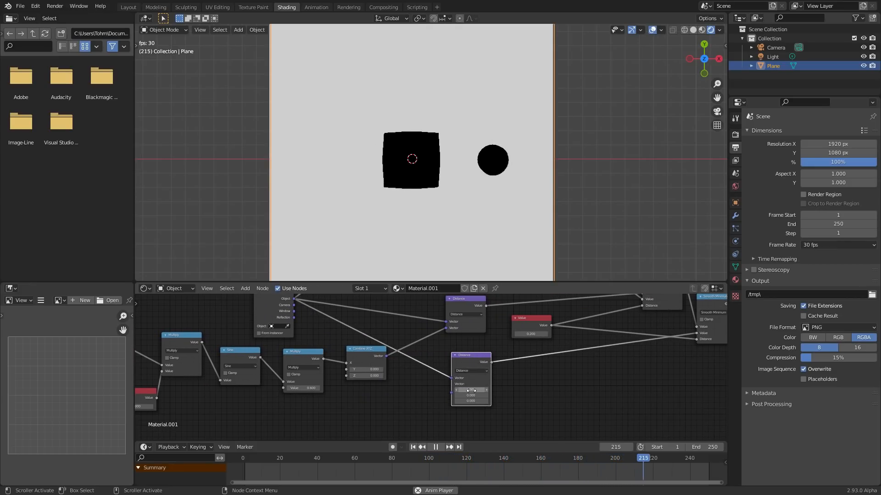
- Try adjusting a vector value of the lower Distance node, and undo the change
left_click_drag(472, 396, 509, 396)
key("ctrl+z")
scroll(350, 356, "up", 6)
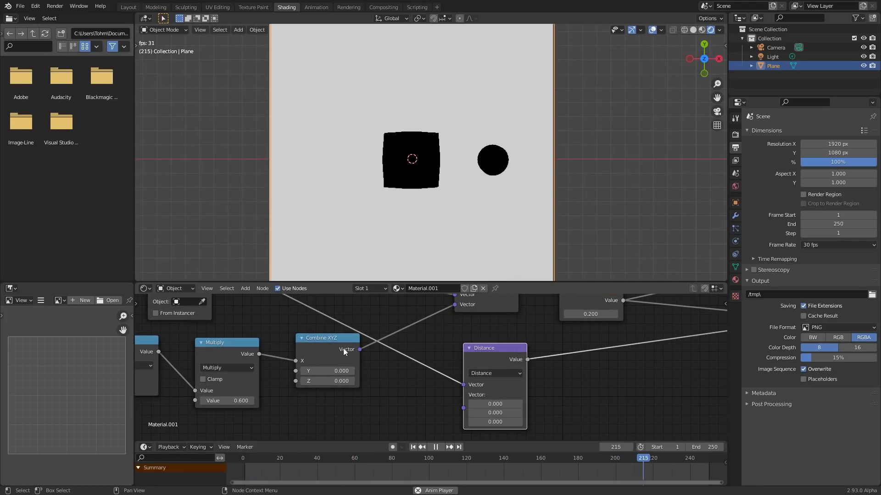
- Duplicate the Combine XYZ node below the original and link its vector to the lower Distance node's second vector input
left_click(331, 341)
key("shift+d")
left_click(328, 418)
middle_click_drag(348, 436, 348, 377)
left_click_drag(357, 368, 463, 351)
middle_click_drag(287, 372, 454, 371)
- Link the 0.6 Multiply node's output to the Y input of the duplicated Combine XYZ node
scroll(454, 371, "down", 2)
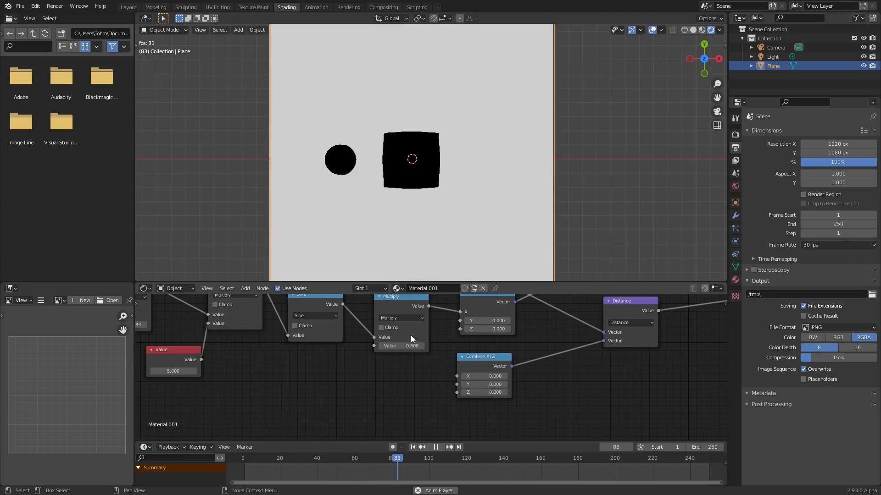
middle_click_drag(411, 339, 403, 354)
left_click_drag(420, 321, 451, 401)
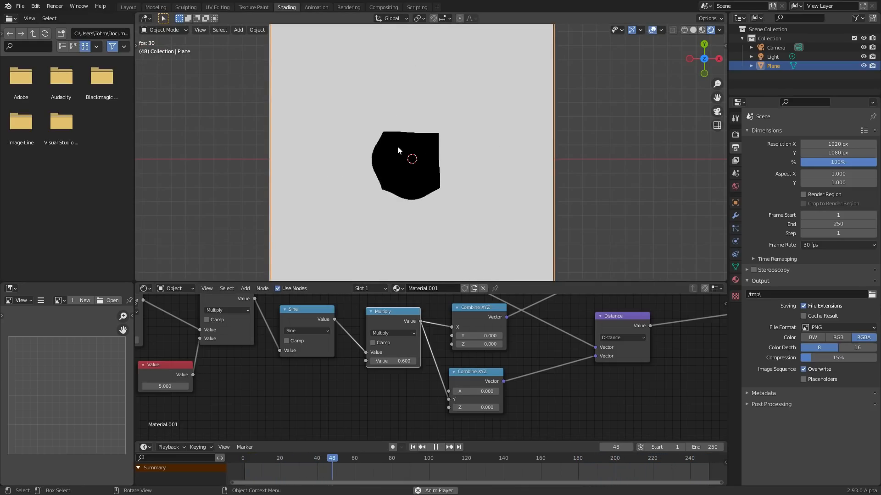
- Preview the last Smooth Minimum node's output ahead of the Greater Than node, and replay the animation
middle_click_drag(542, 340, 380, 380)
scroll(379, 380, "down", 3)
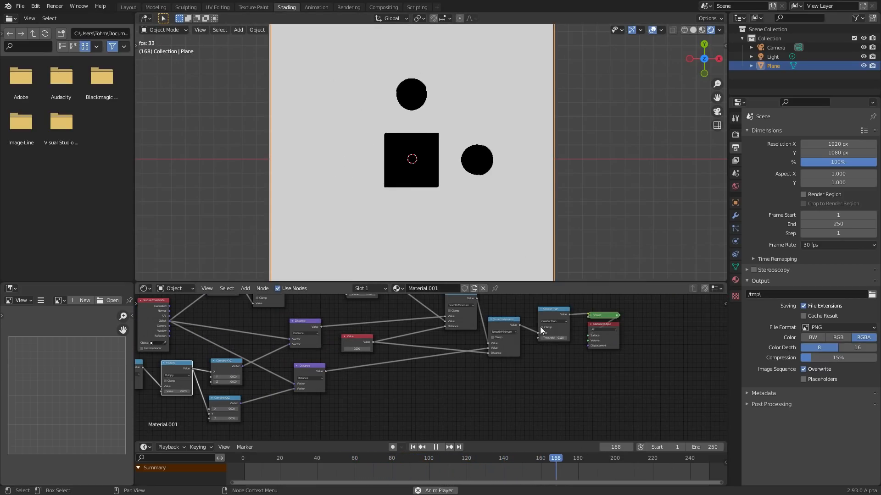
middle_click_drag(266, 329, 504, 326)
middle_click_drag(720, 310, 468, 347)
left_click(469, 354, "ctrl+shift")
key("space")
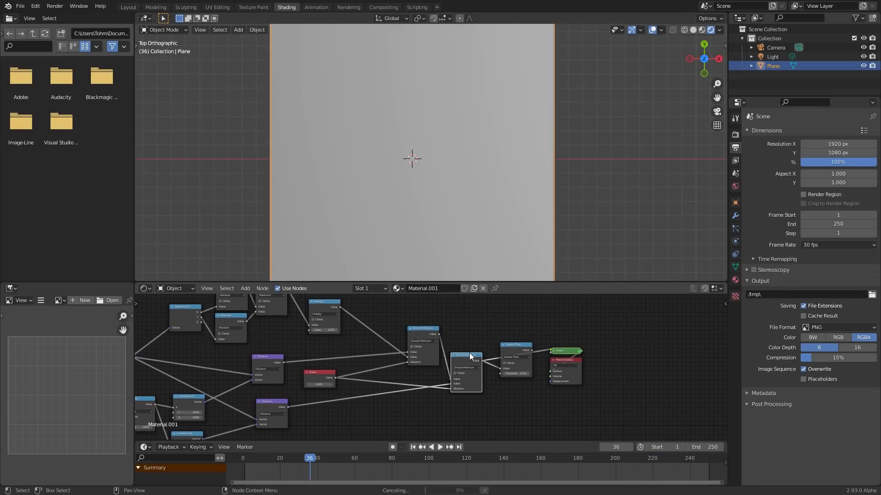
key("space")
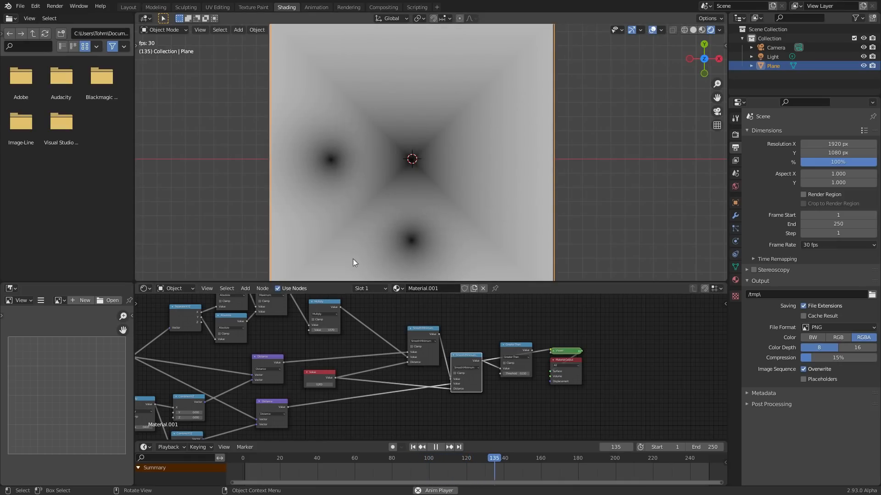
- Preview the Greater Than node's output, save the file, and stop the animation playback
left_click(511, 344, "ctrl+shift")
middle_click_drag(302, 361, 517, 312)
key("ctrl+s")
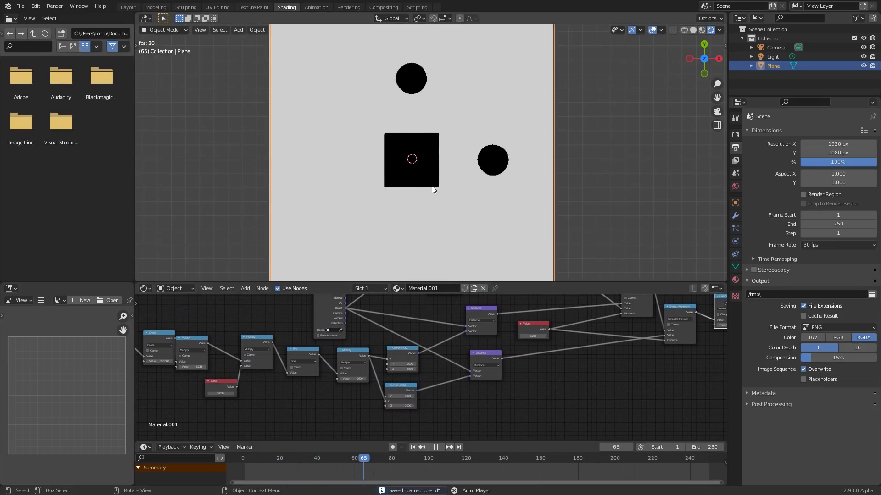
scroll(427, 147, "up", 2)
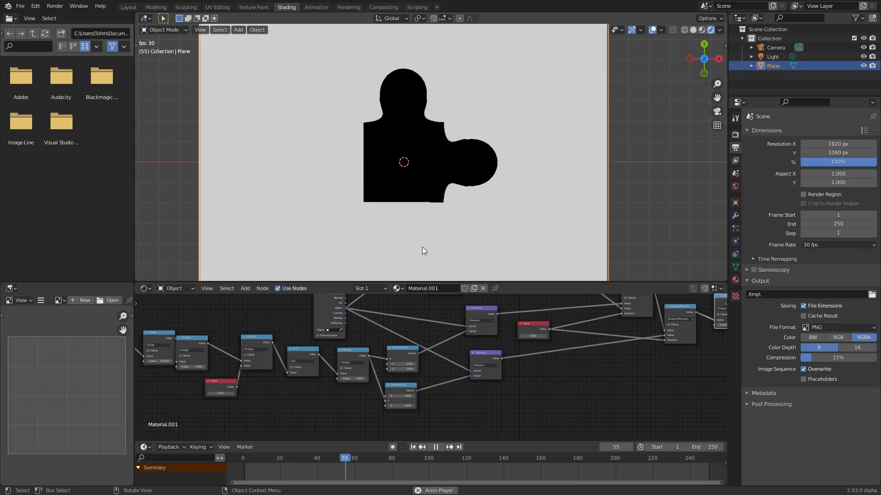
key("space")
- Move the 5.000 Value node and the Multiply node it feeds farther from the Sine node to make room
middle_click_drag(170, 417, 466, 390)
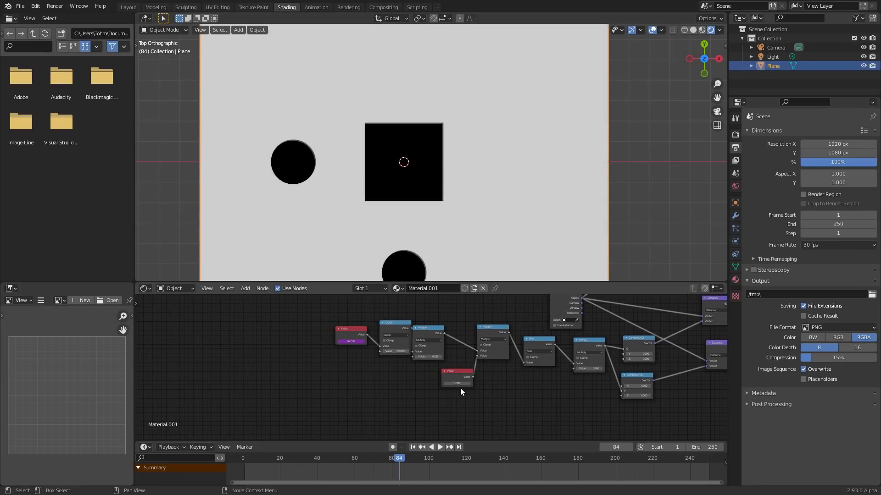
scroll(469, 382, "up", 2)
left_click_drag(468, 377, 383, 381)
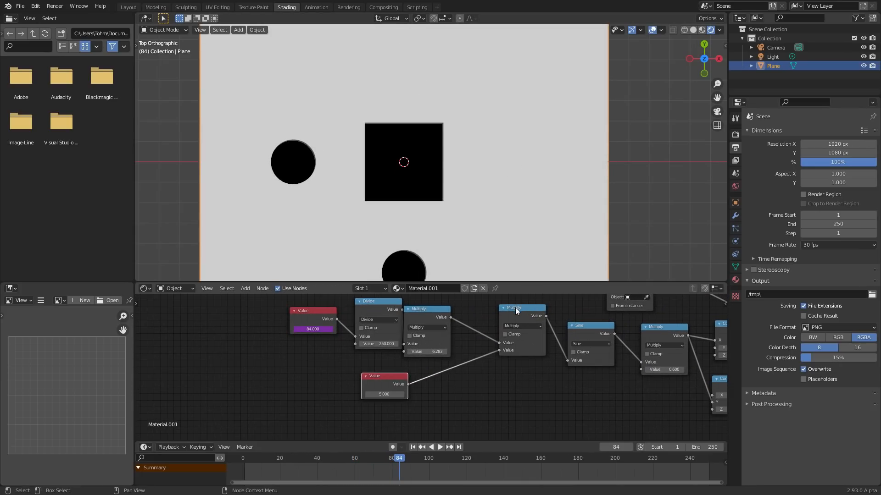
left_click_drag(516, 308, 497, 310)
- Duplicate the Sine and 0.6 Multiply nodes below the originals and link the copied Multiply's output to the lower Combine XYZ's Y input
middle_click_drag(585, 337, 398, 319)
left_click_drag(487, 364, 400, 320)
key("shift+d")
left_click(398, 382)
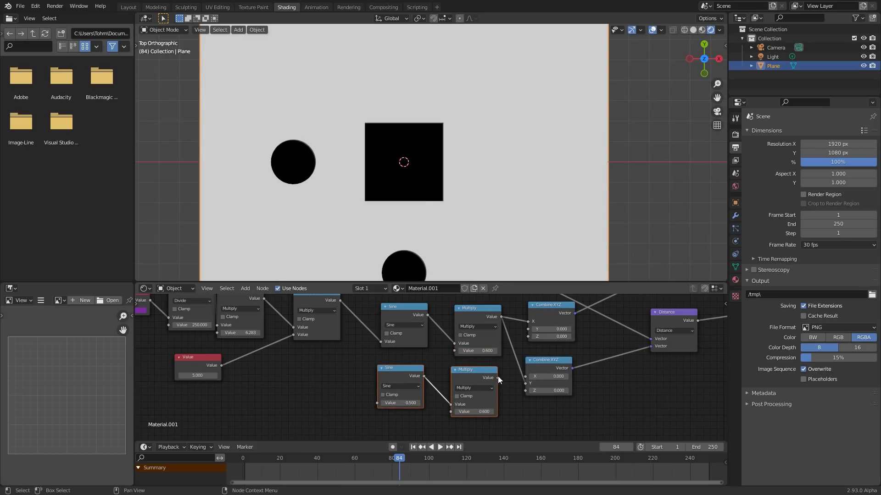
left_click_drag(498, 378, 526, 384)
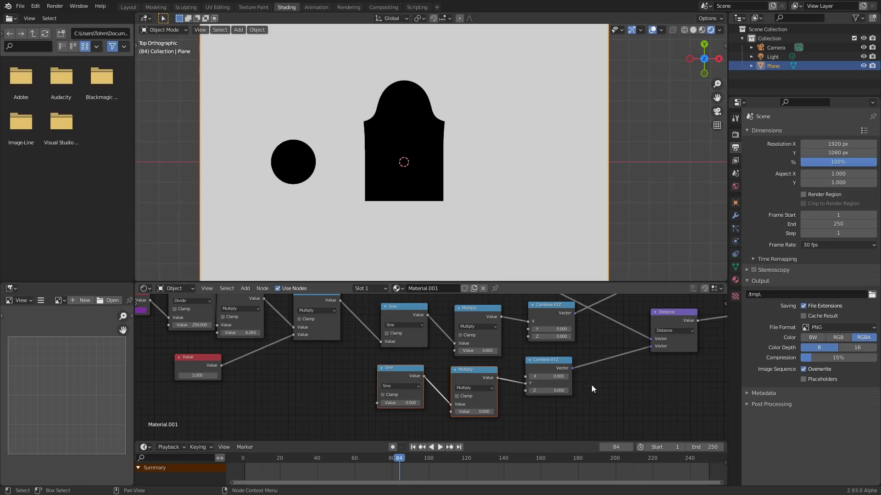
- Link the output of the Multiply node fed by the 5.000 Value to the duplicated Sine node, and play the animation briefly
scroll(404, 358, "up", 3)
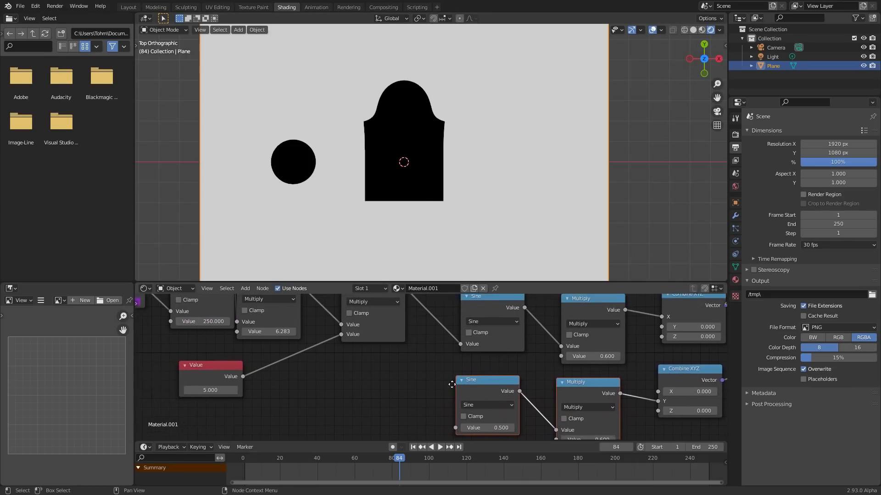
scroll(399, 319, "down", 2)
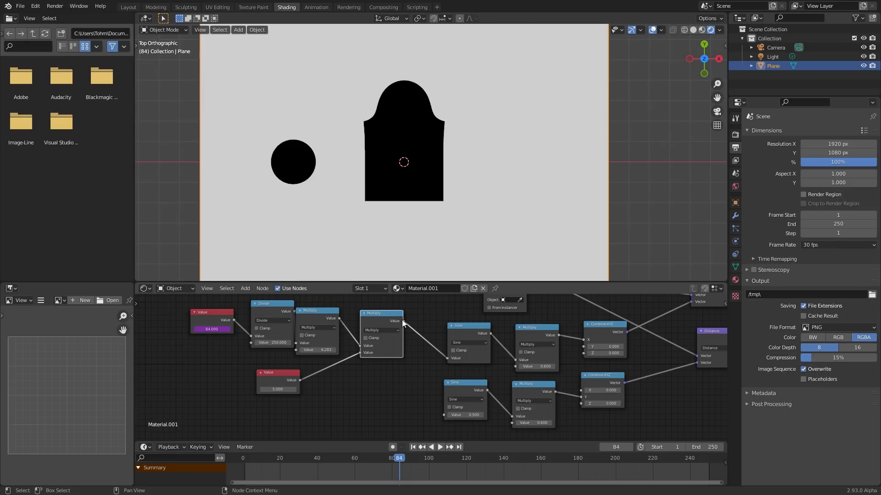
left_click_drag(442, 414, 443, 415)
key("space")
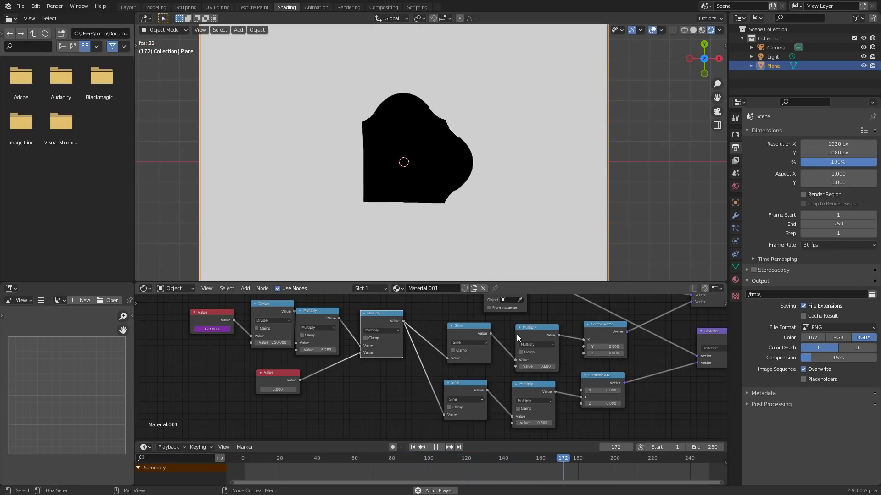
key("space")
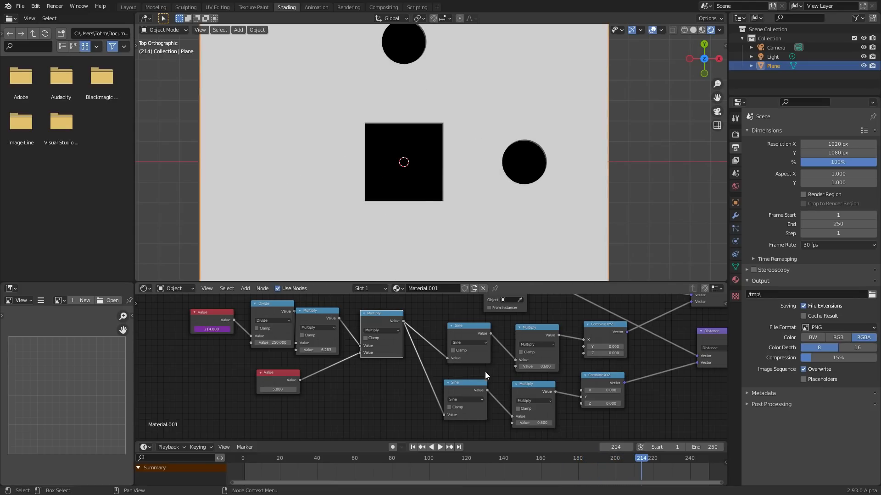
- Insert a copy of the 6.283 Multiply node before the lower Sine node, set it to Add, and space out the neighbouring nodes
scroll(447, 373, "up", 1)
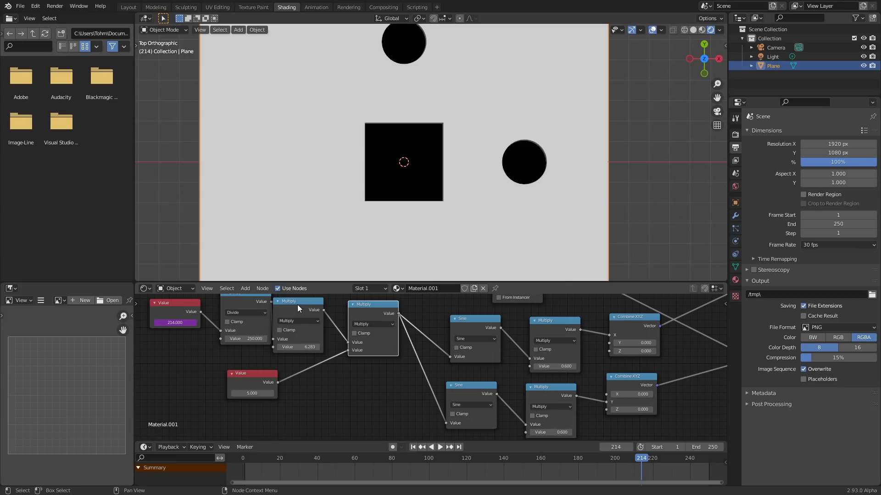
key("shift+d")
left_click(452, 363)
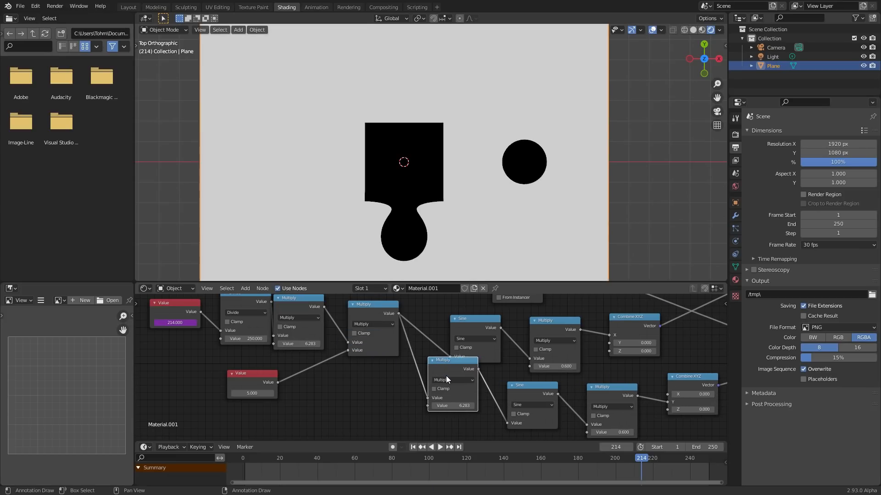
left_click(446, 379)
left_click(442, 400)
left_click_drag(448, 364, 425, 386)
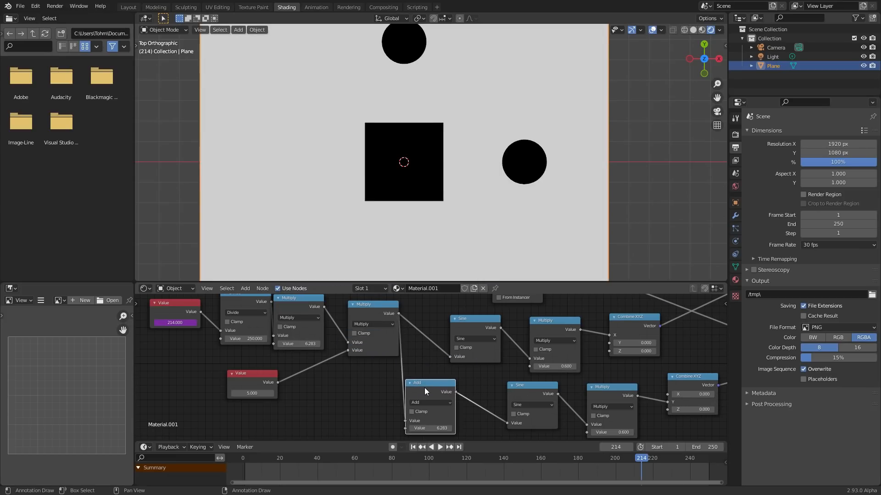
left_click_drag(373, 315, 357, 314)
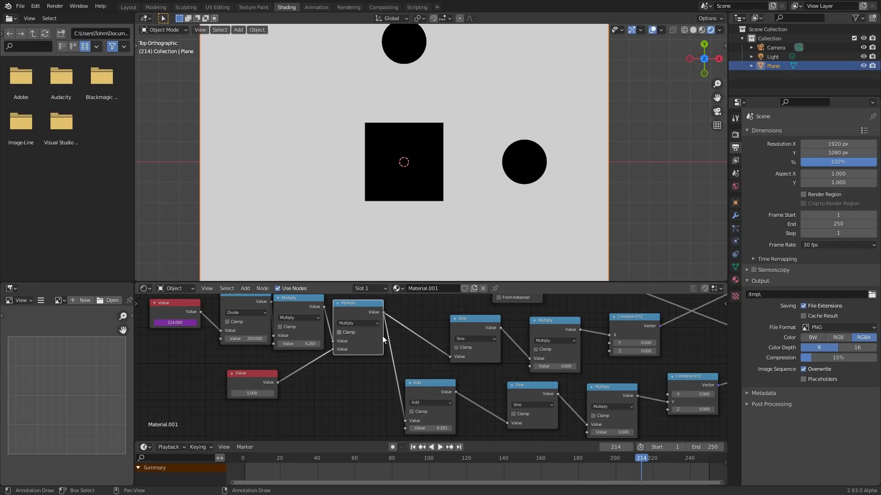
- Set the Add node's second value to pi
scroll(452, 388, "up", 1)
scroll(451, 388, "up", 1)
scroll(451, 388, "up", 1)
middle_click_drag(444, 380, 404, 344)
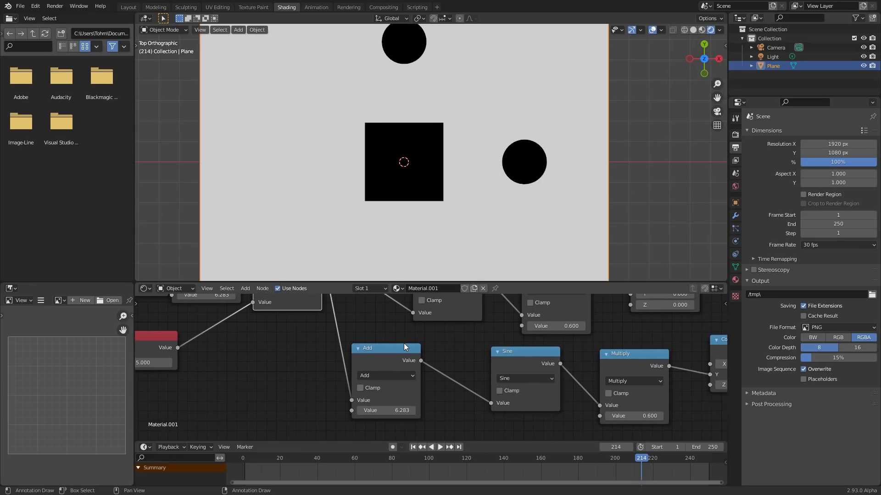
left_click(390, 413)
type("pi")
key("Return")
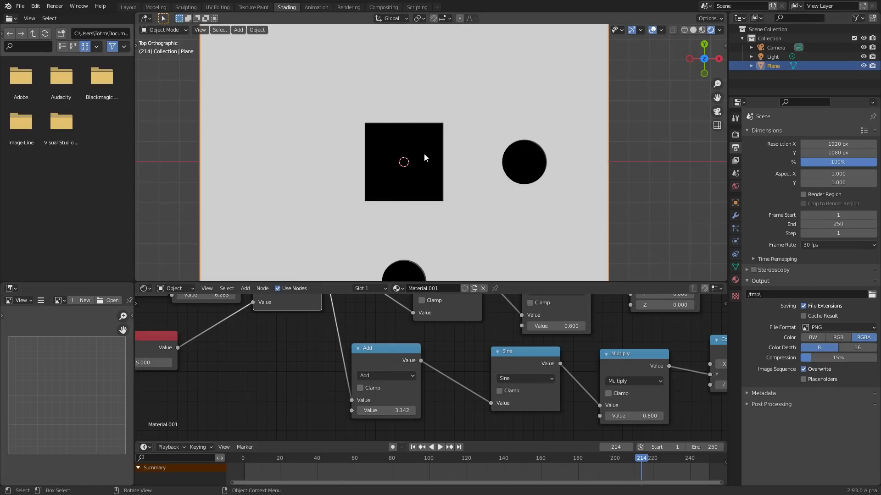
- Undo the Add node's value change and reapply it to compare the lower circle's positions
scroll(415, 101, "down", 3)
key("ctrl+z")
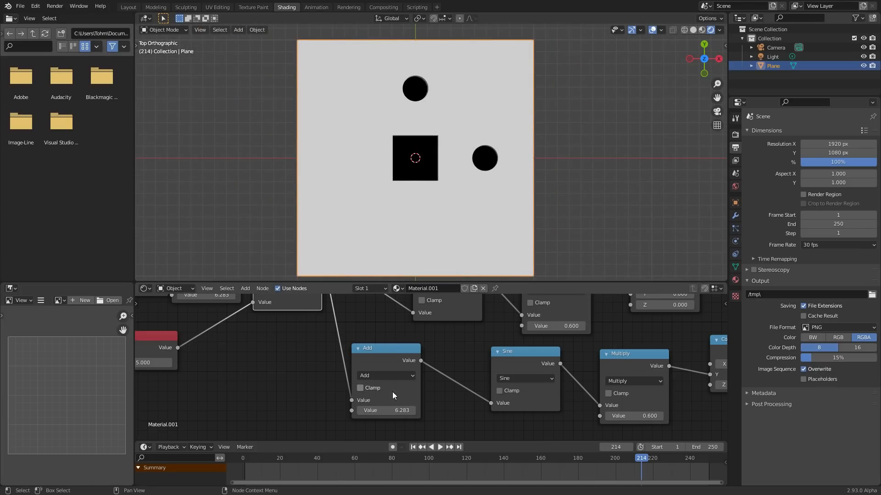
key("Return")
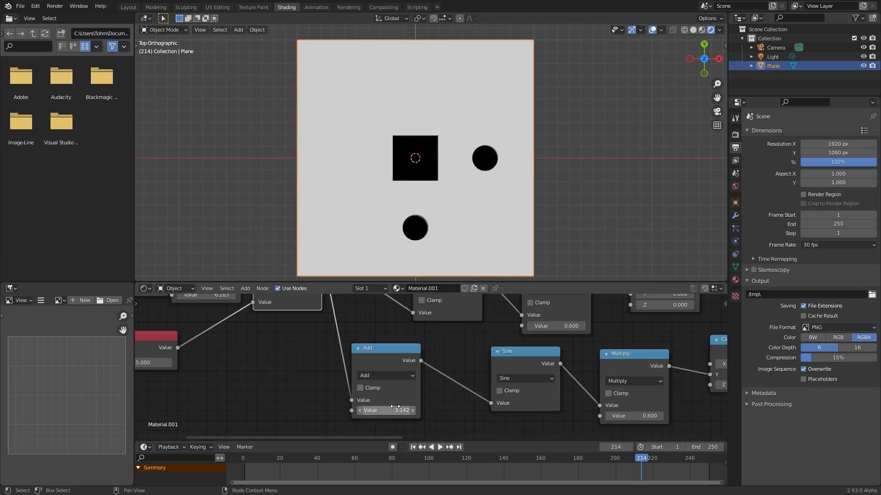
- Set the Add node's second value to 0, then back to pi, to compare the phase offset
scroll(266, 358, "down", 3)
middle_click_drag(246, 351, 345, 392)
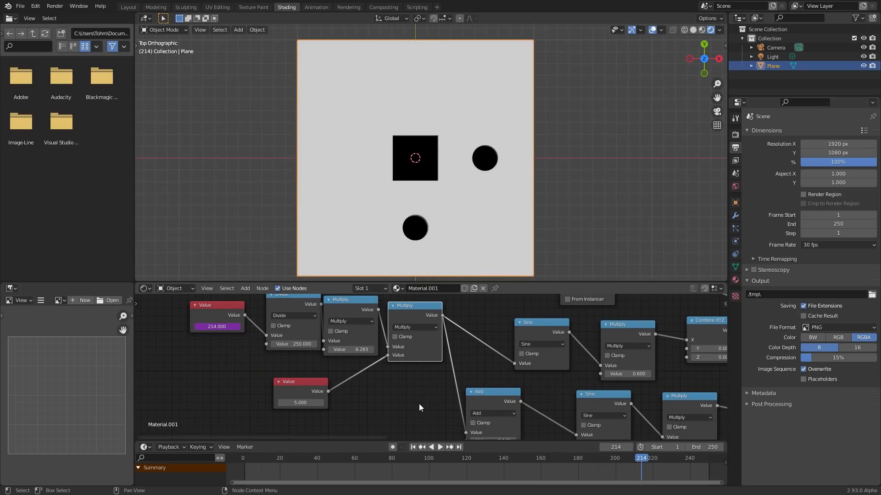
middle_click_drag(440, 410, 312, 356)
scroll(311, 367, "up", 4)
scroll(276, 341, "up", 1)
middle_click_drag(263, 330, 367, 365)
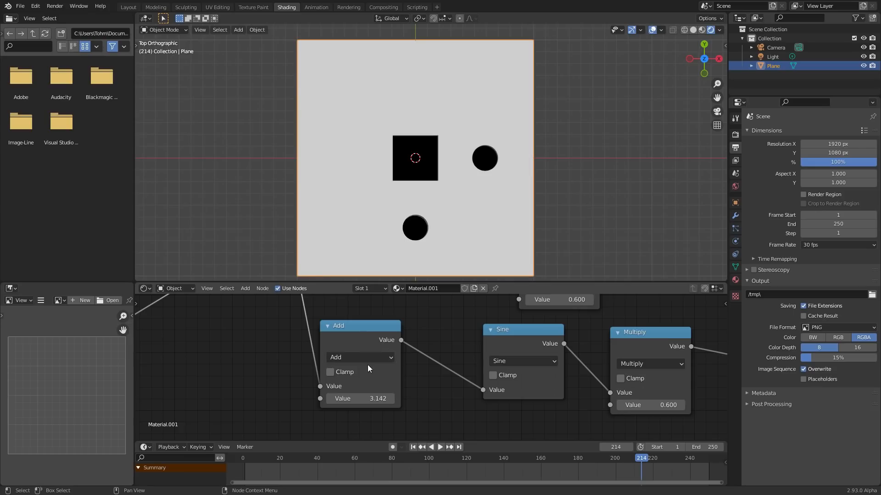
left_click(361, 395)
type("0")
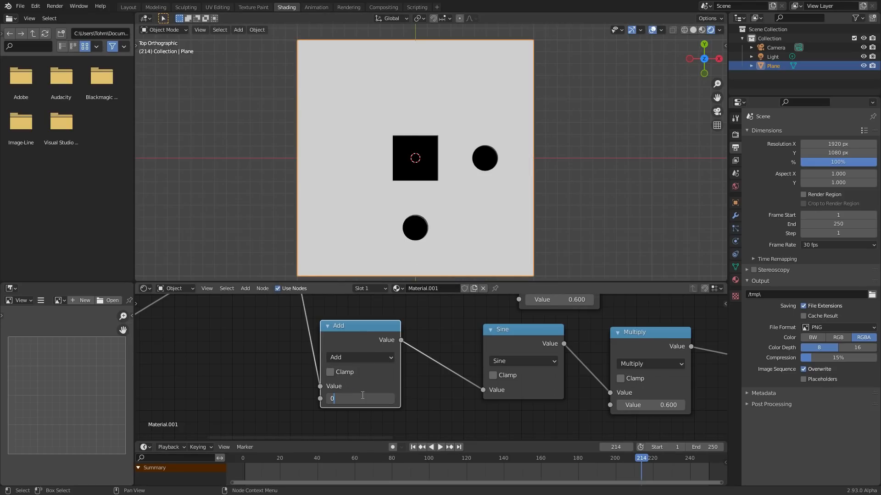
key("Return")
left_click(362, 396)
type("pi")
key("Return")
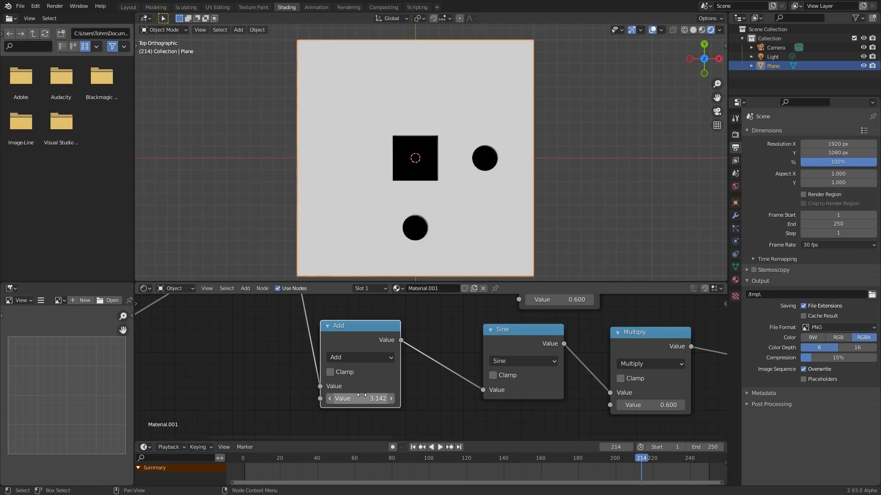
- Set the Add node's second value to pi/2 and replay the animation from the first frame
key("space")
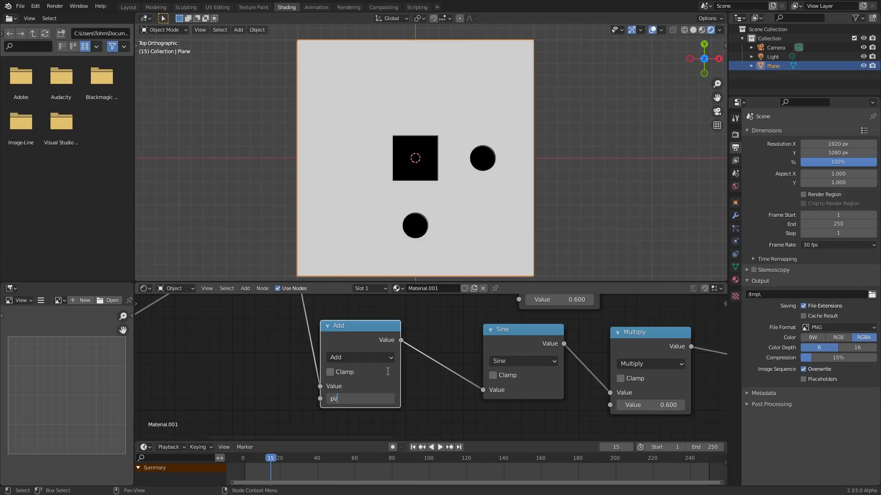
key("shift+Left")
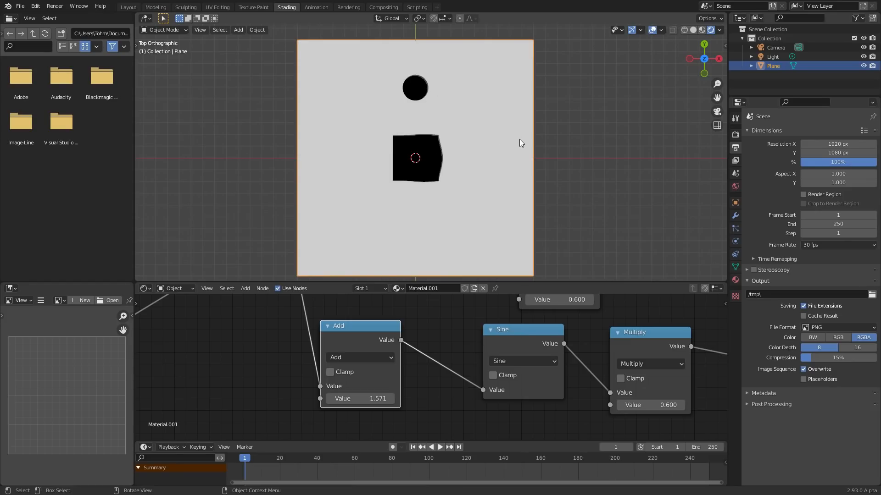
key("space")
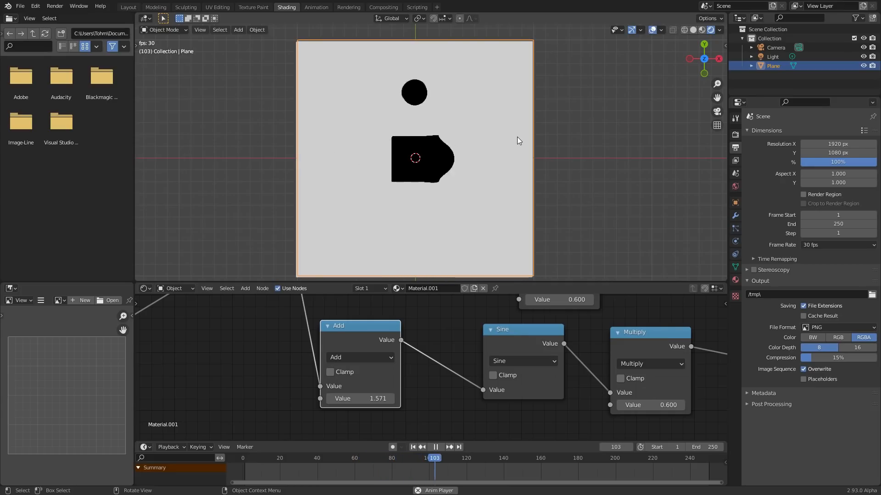
- Move the Texture Coordinate node up and add a reroute point on its outgoing links
scroll(491, 330, "down", 7)
middle_click_drag(568, 317, 262, 338)
middle_click_drag(419, 343, 366, 367)
scroll(367, 359, "up", 7)
middle_click_drag(199, 340, 320, 368)
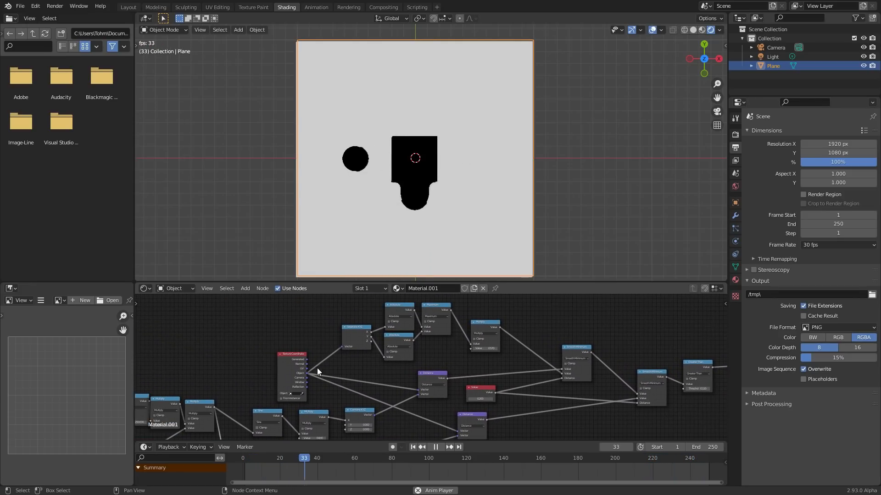
left_click_drag(291, 364, 274, 335)
right_click_drag(309, 377, 315, 329, "shift")
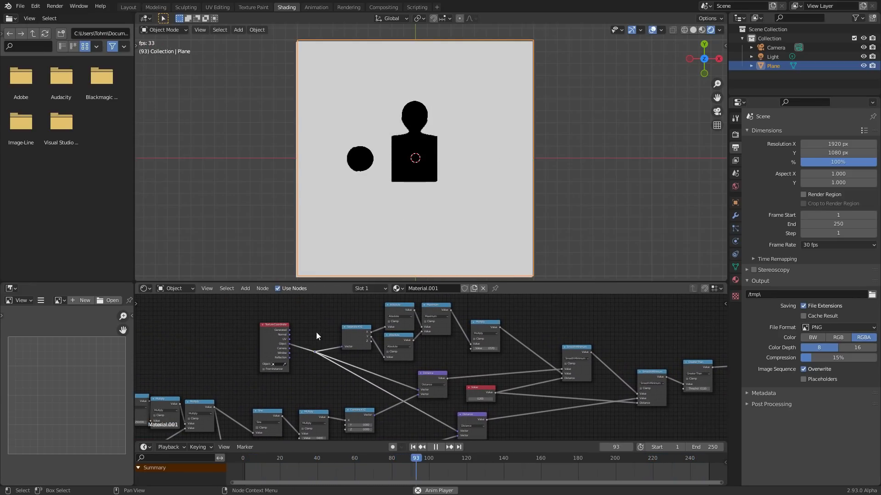
- Move the last Smooth Minimum node closer to the first Smooth Minimum node
left_click_drag(327, 312, 439, 352)
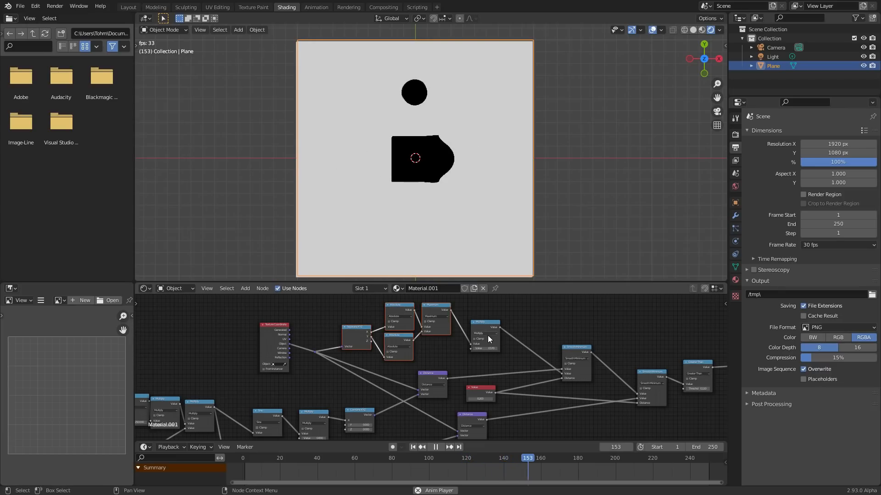
left_click(486, 327)
middle_click_drag(513, 345, 442, 328)
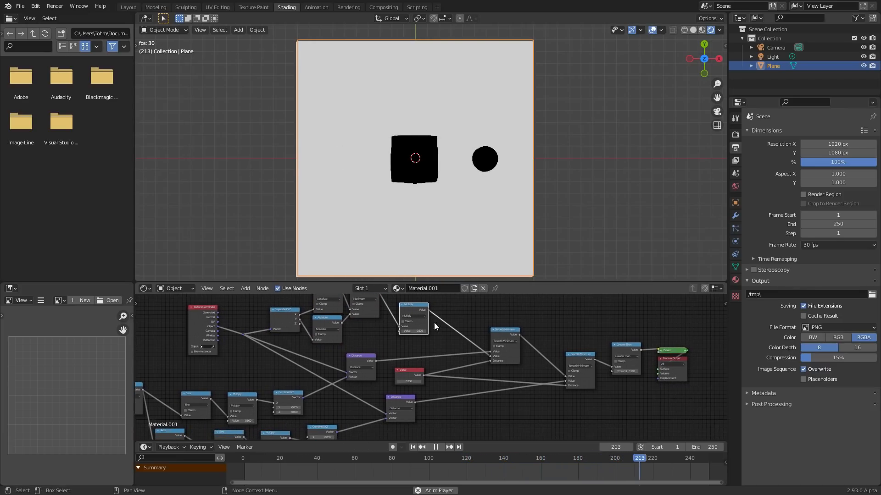
left_click(568, 355)
key("h")
left_click_drag(578, 356, 558, 355)
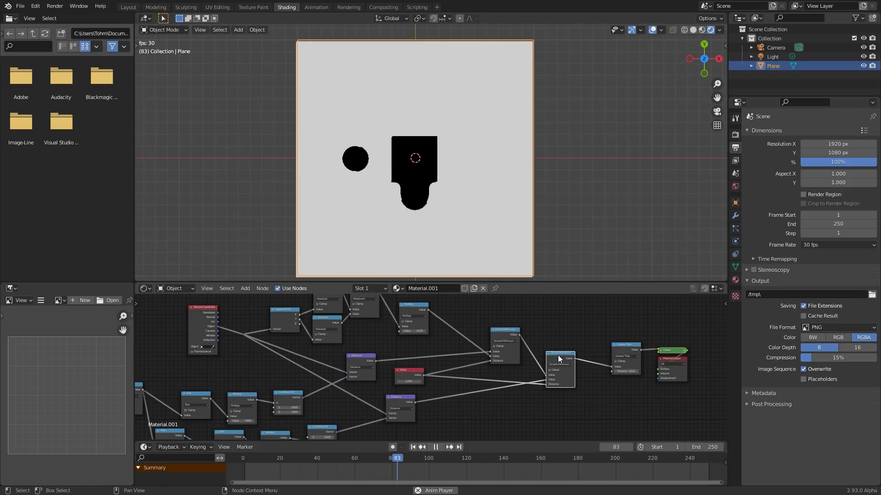
- Examine the whole node tree up to the Material Output and the blending shapes while the animation plays
scroll(438, 363, "up", 1)
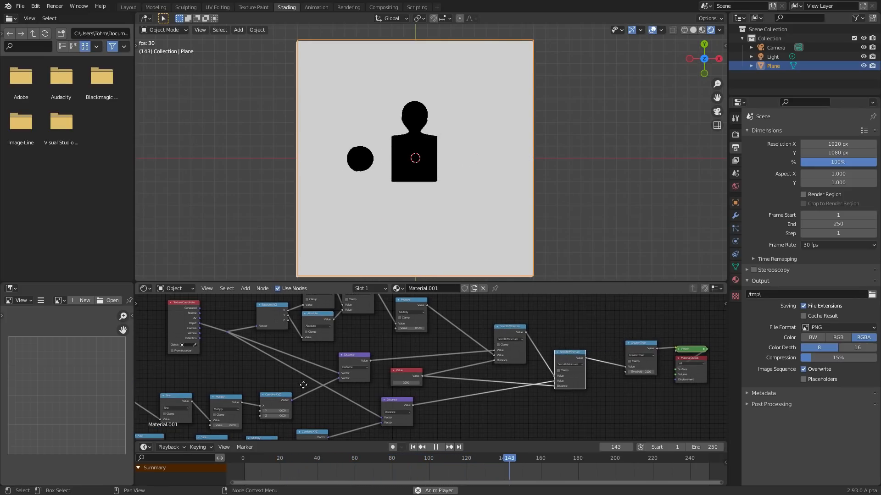
middle_click_drag(300, 387, 425, 348)
middle_click_drag(216, 368, 407, 339)
mouse_move(518, 354)
middle_mouse_down()
mouse_move(469, 350)
mouse_move(260, 393)
middle_mouse_up()
mouse_move(498, 326)
middle_mouse_down()
mouse_move(399, 362)
mouse_move(392, 374)
middle_mouse_up()
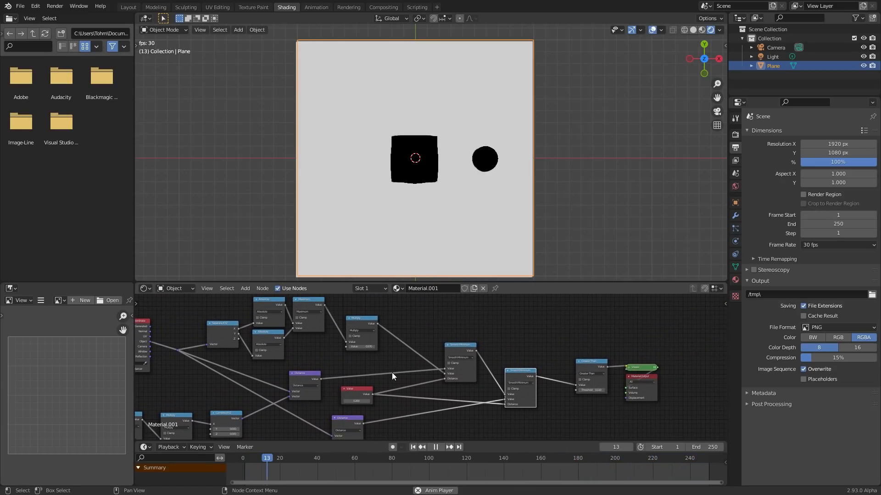
middle_click_drag(561, 375, 395, 347)
scroll(440, 176, "up", 3)
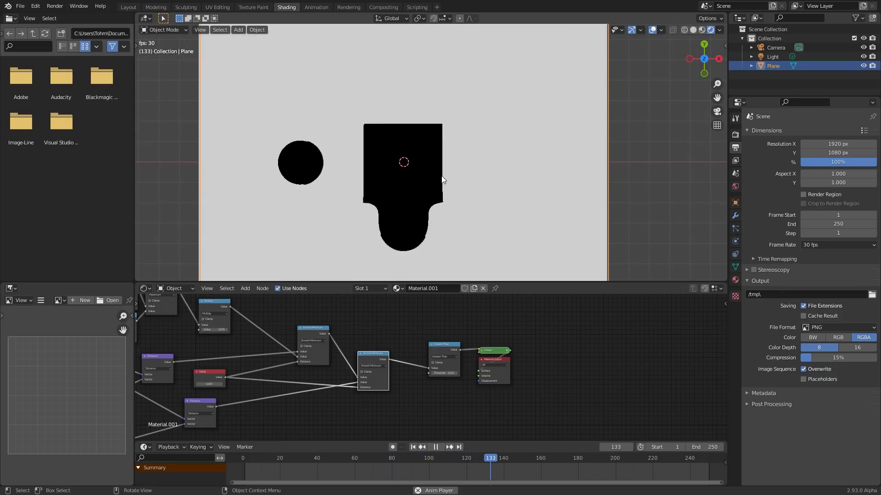
scroll(430, 347, "up", 1)
scroll(365, 150, "down", 2)
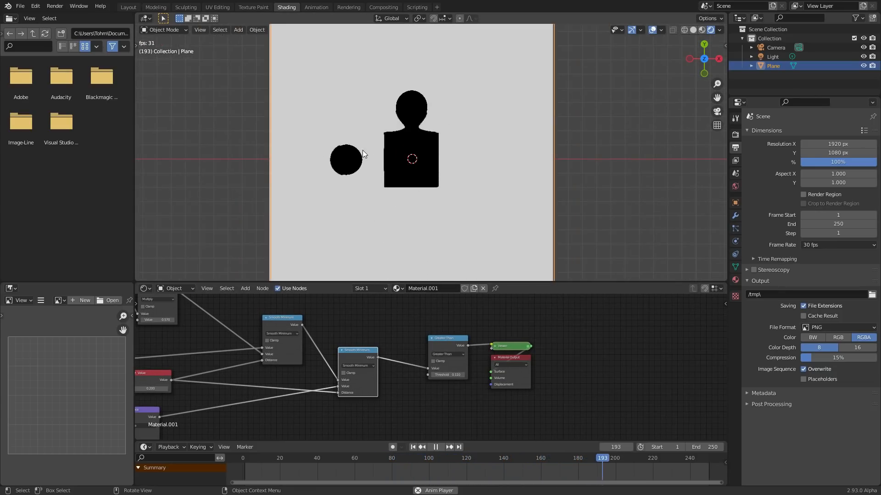
- Preview the last Smooth Minimum node's output instead of the Greater Than result
left_click(362, 351, "ctrl+shift")
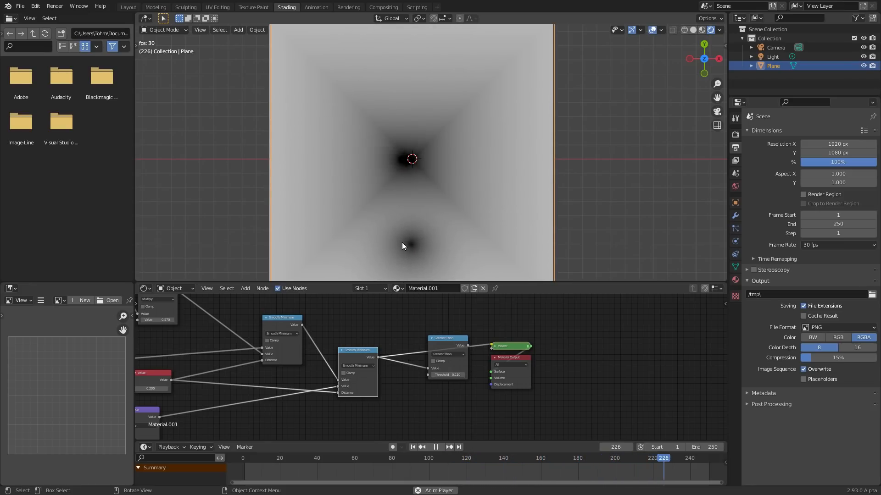
scroll(451, 320, "up", 3)
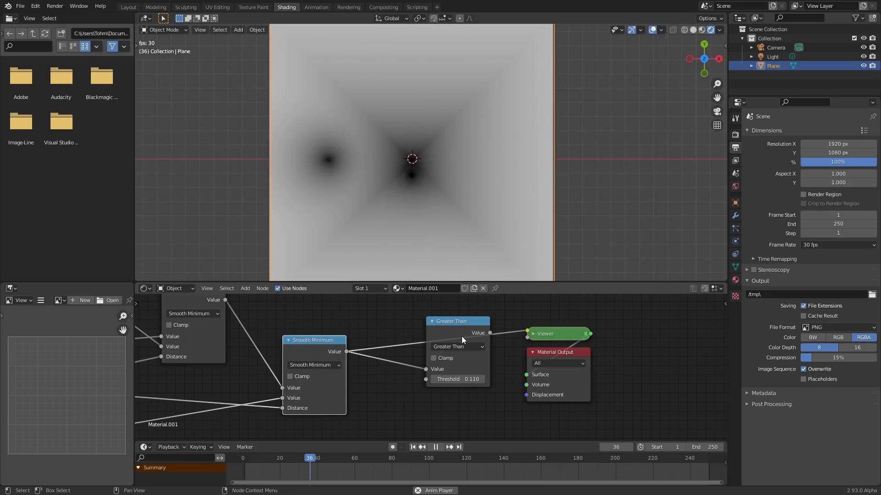
- Preview the Greater Than node's output, change its operation to Modulo, and play the animation
key("space")
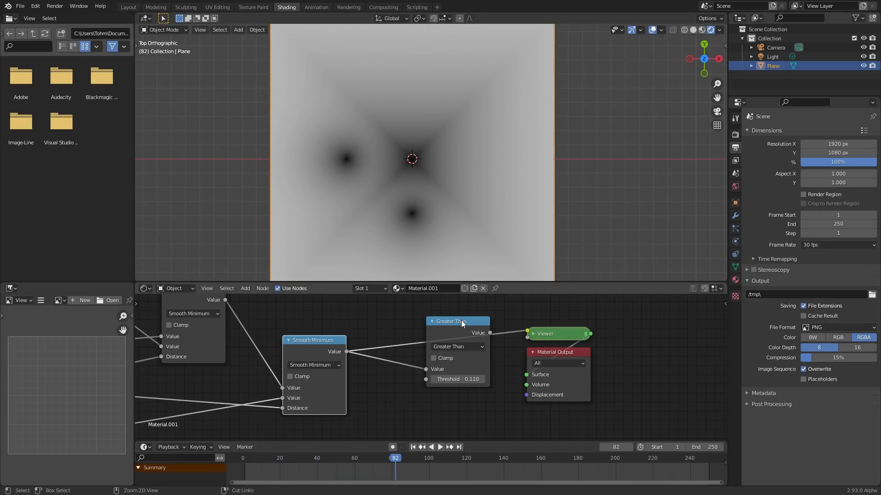
left_click(463, 322, "ctrl+shift")
left_click(466, 345)
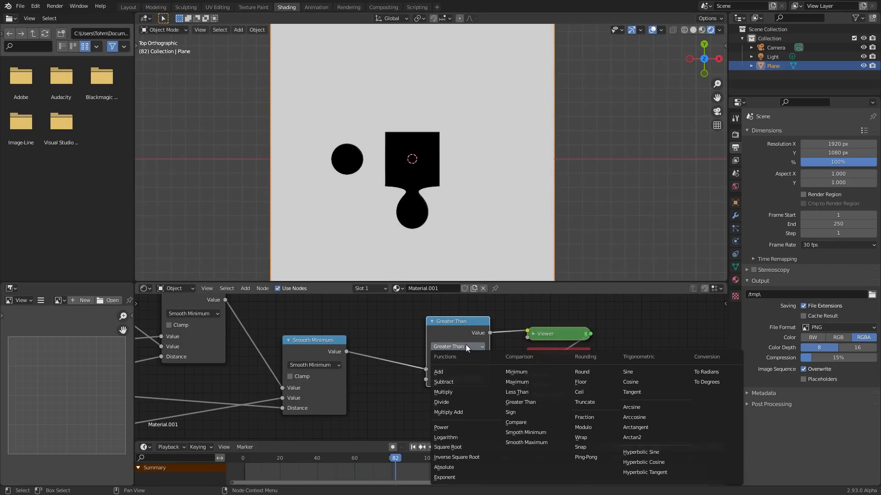
left_click(458, 350)
left_click(599, 432)
key("space")
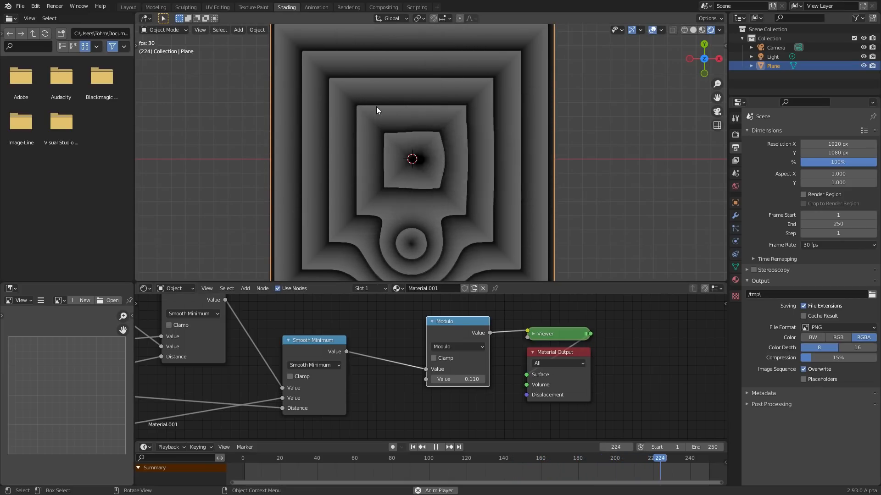
- Change the Modulo node's operation to Compare and stop the animation playback
left_click(460, 346)
left_click(461, 346)
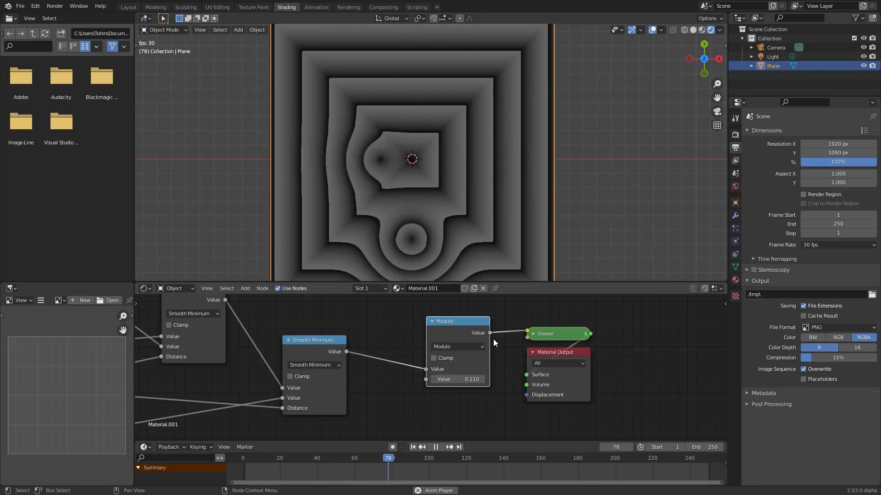
left_click(467, 348)
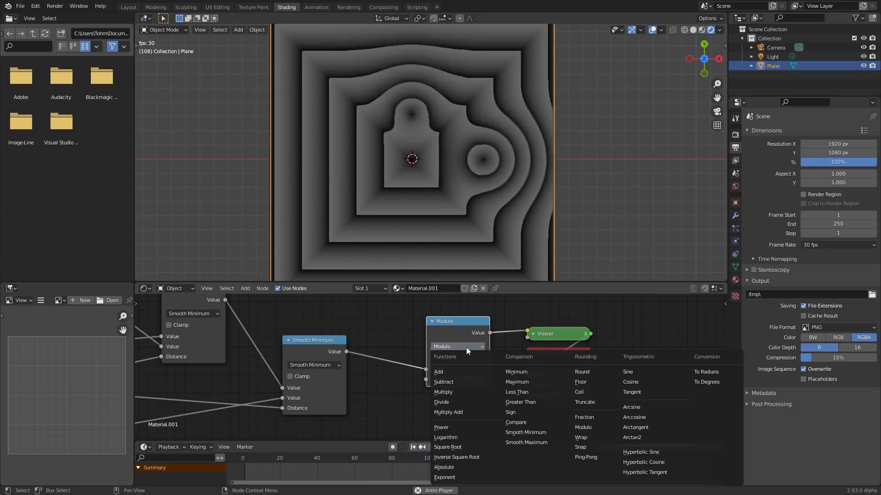
left_click(541, 422)
key("space")
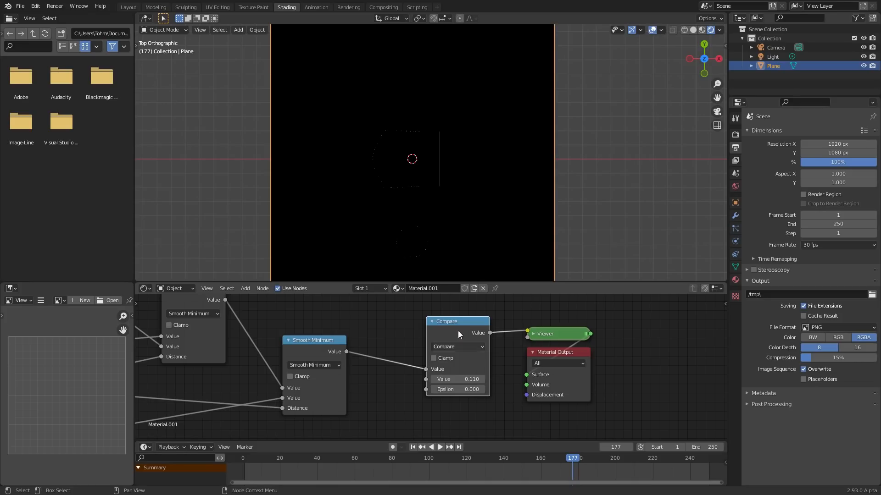
- Inspect the Compare result on the plane up close, then preview the last Smooth Minimum node's output instead
scroll(403, 189, "up", 3)
scroll(403, 189, "down", 1)
scroll(403, 189, "down", 2)
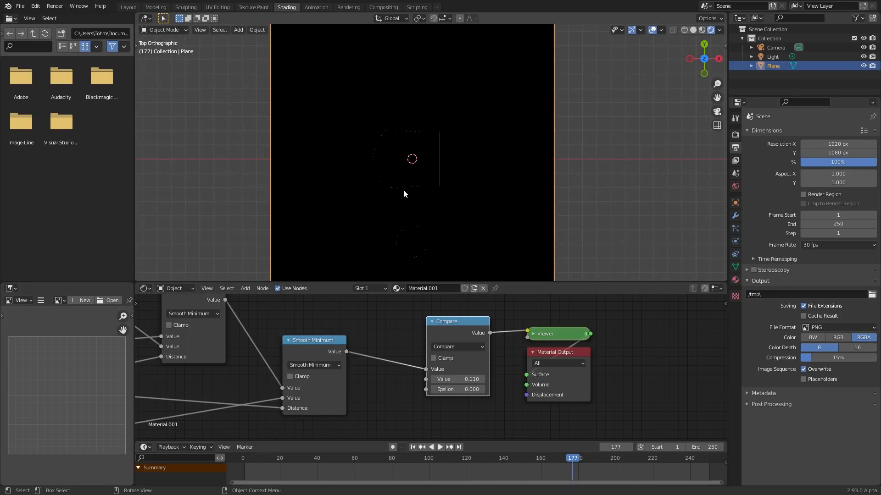
scroll(415, 185, "up", 2)
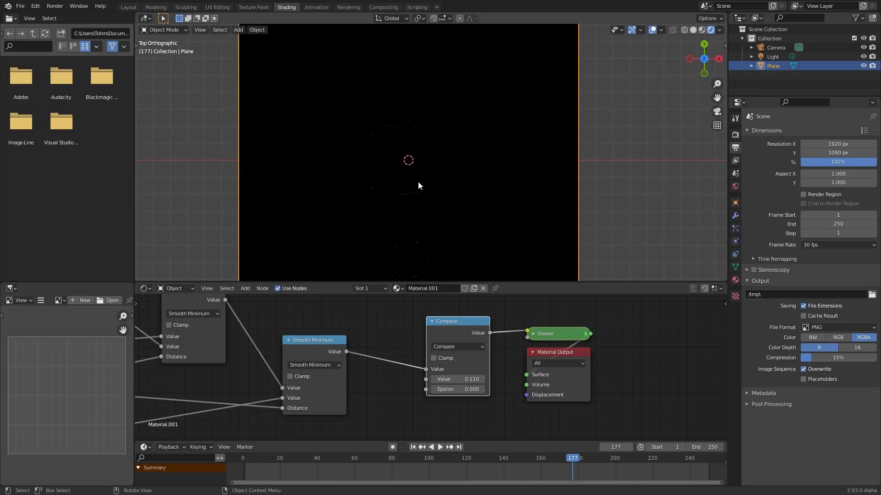
left_click(321, 350, "ctrl+shift")
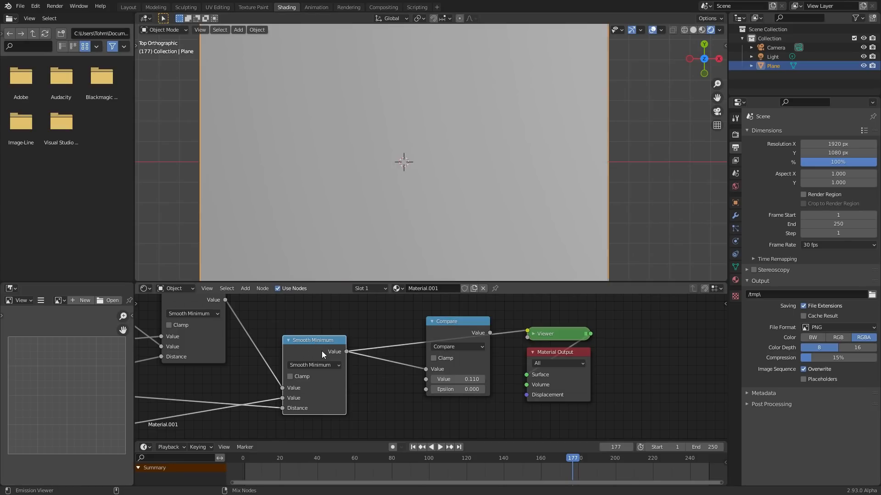
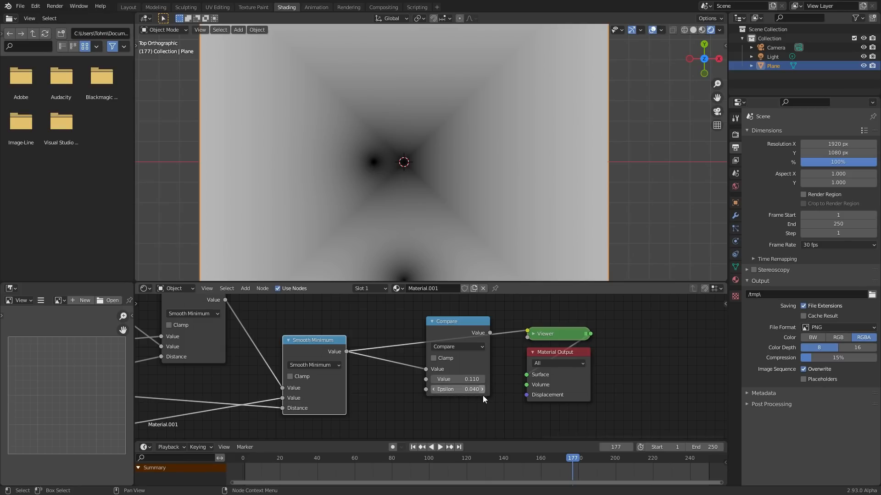
- Preview the Compare node's output, set its Epsilon to 0.010, and play the animation
left_click(430, 325, "ctrl+shift")
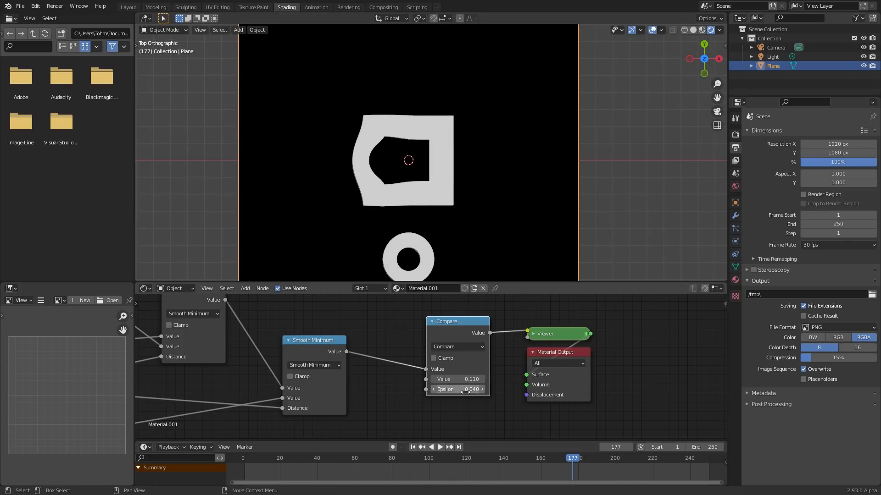
mouse_move(465, 390)
left_mouse_down("shift")
mouse_move(486, 389)
mouse_move(456, 390)
left_mouse_up("shift")
key("space")
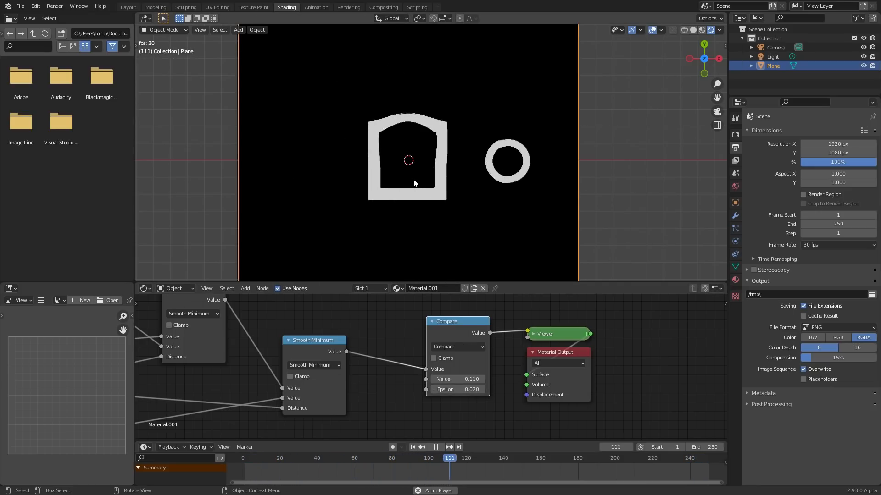
key("space")
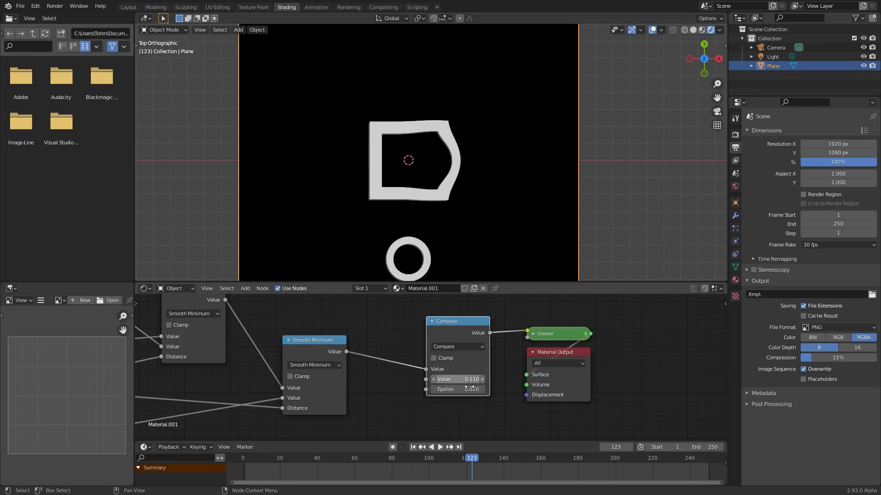
mouse_move(458, 389)
left_mouse_down("shift")
mouse_move(476, 390)
mouse_move(453, 389)
left_mouse_up("shift")
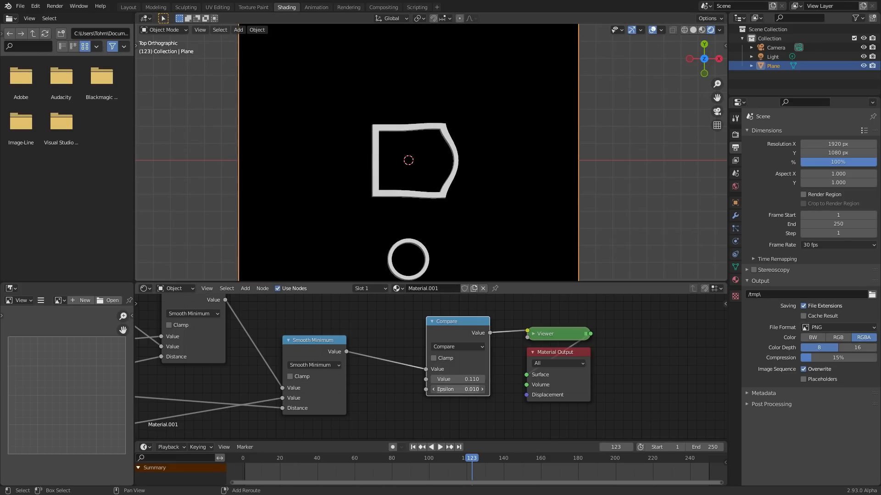
key("space")
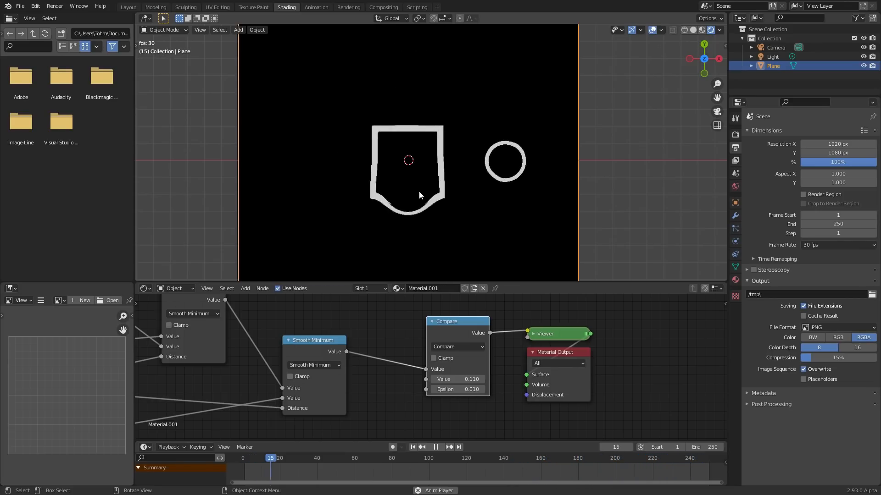
- Try raising the Compare node's Value to 0.190 with the animation playing, and undo it
scroll(460, 348, "up", 1)
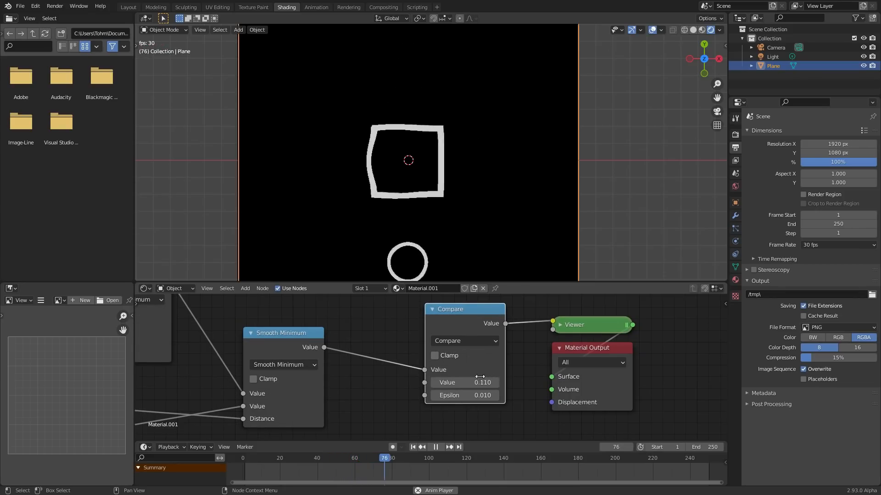
key("space")
mouse_move(465, 383)
left_mouse_down()
mouse_move(454, 383)
mouse_move(471, 381)
left_mouse_up()
key("ctrl+z")
key("space")
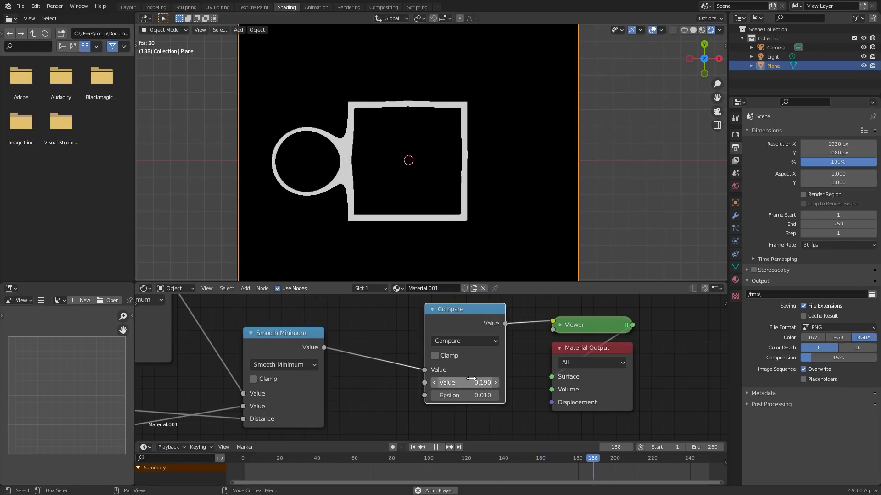
key("Escape")
- Move the Compare node away from the Viewer and insert an Invert node on the link between them
left_click_drag(466, 320, 402, 334)
key("shift+a")
left_click(441, 299)
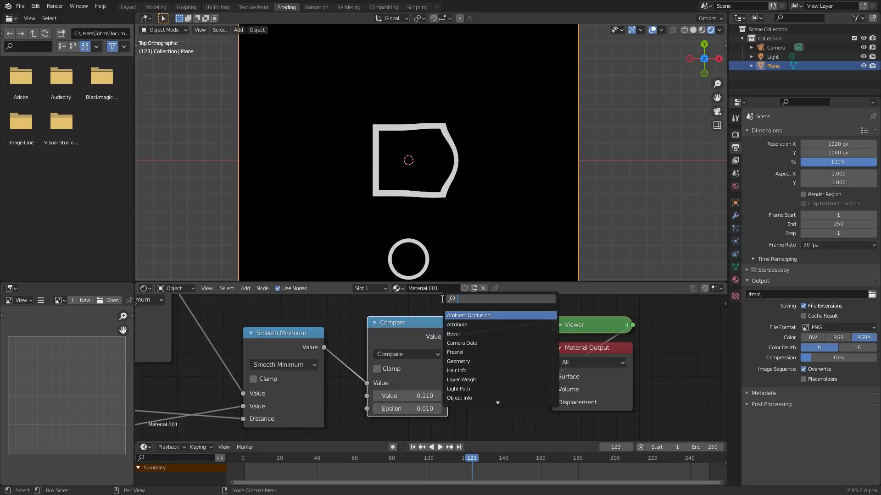
key("Return")
left_click(493, 300)
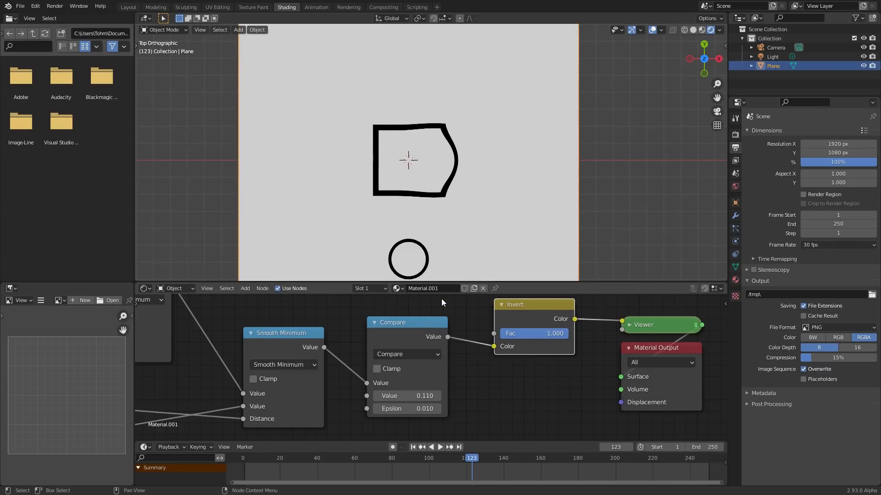
- Change the Compare node's operation to Modulo and remove the Invert node while keeping its link to the Viewer
left_click(398, 355)
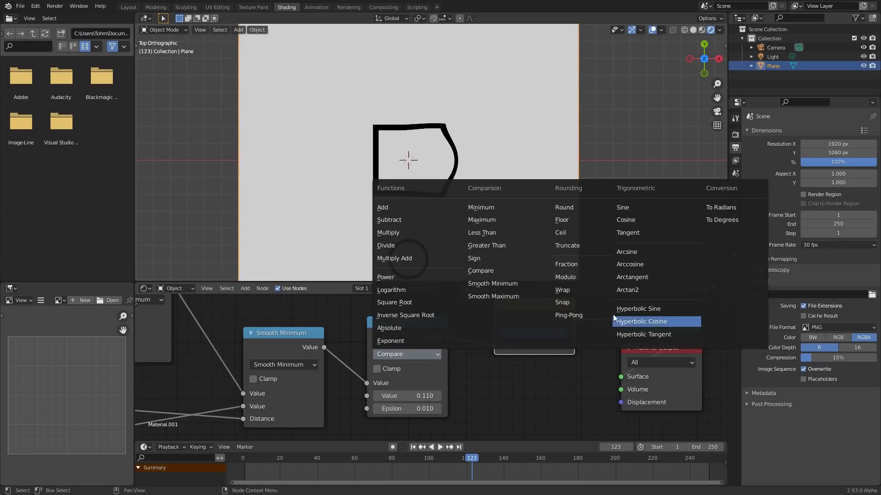
left_click(572, 279)
middle_click_drag(593, 337, 427, 339)
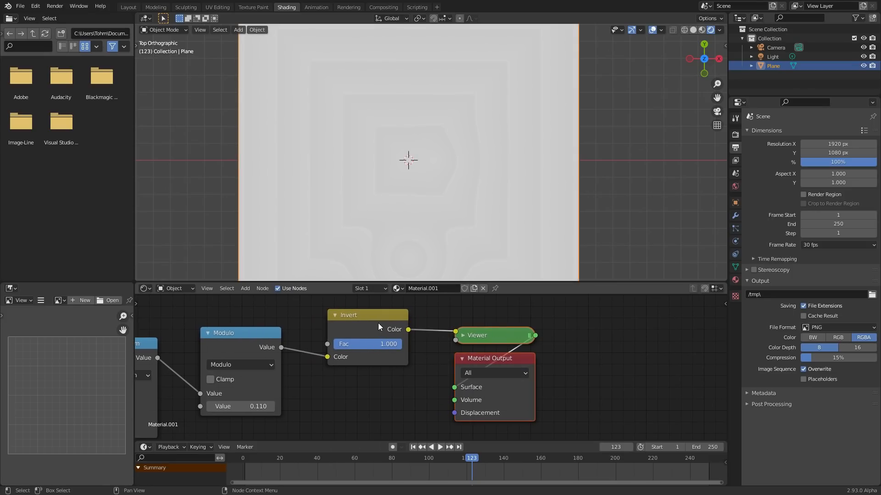
left_click_drag(378, 323, 434, 334)
key("ctrl+x")
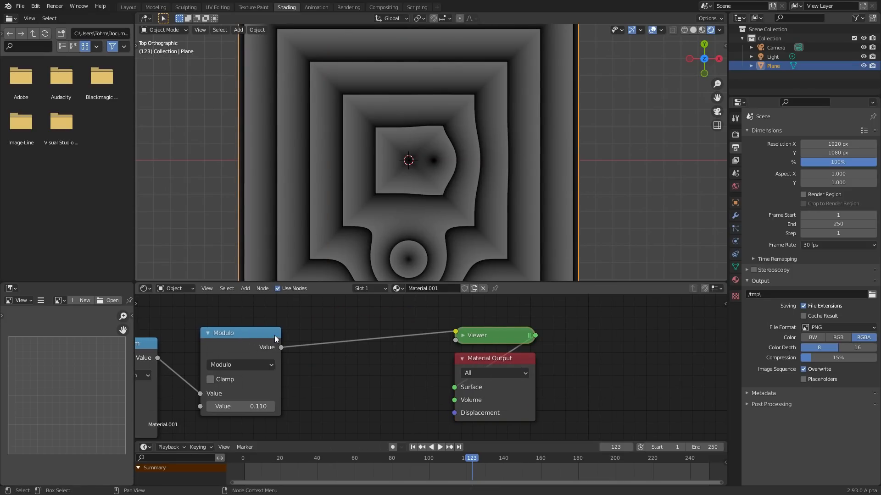
- Insert a duplicate of the Modulo node before the Viewer as Greater Than with Threshold 0.050, and play the animation briefly
key("shift+d")
left_click(379, 315)
left_click(387, 344)
key("g")
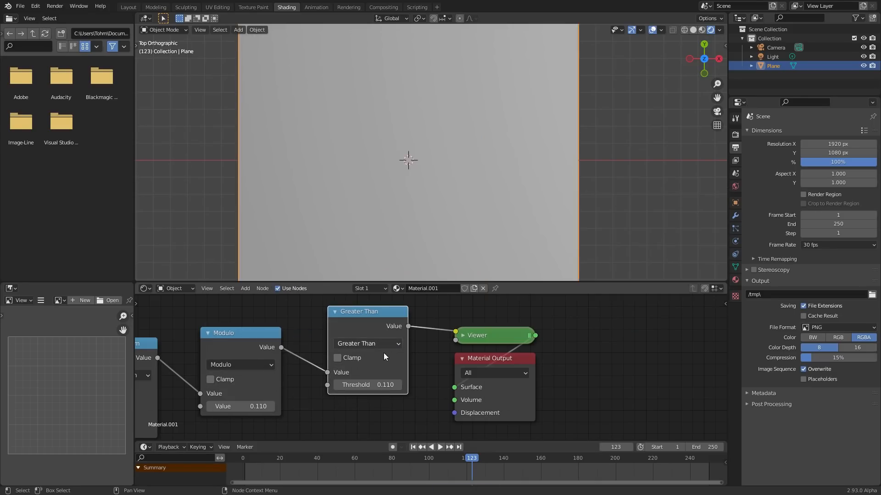
left_click_drag(378, 387, 359, 387)
key("space")
scroll(378, 177, "down", 2)
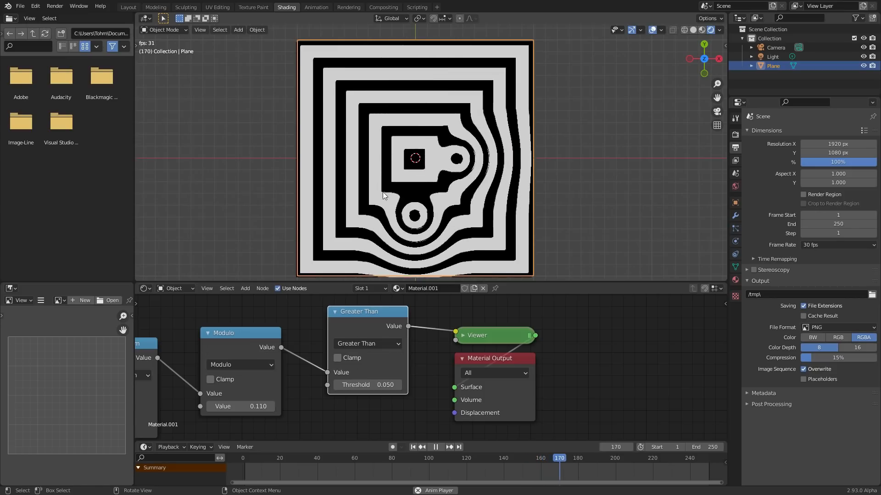
key("space")
- Undo the Greater Than node, the Invert removal and the Modulo operation, back to Compare followed by Invert
key("ctrl+z")
key("ctrl+z")
key("ctrl+z")
key("ctrl+z")
key("ctrl+z")
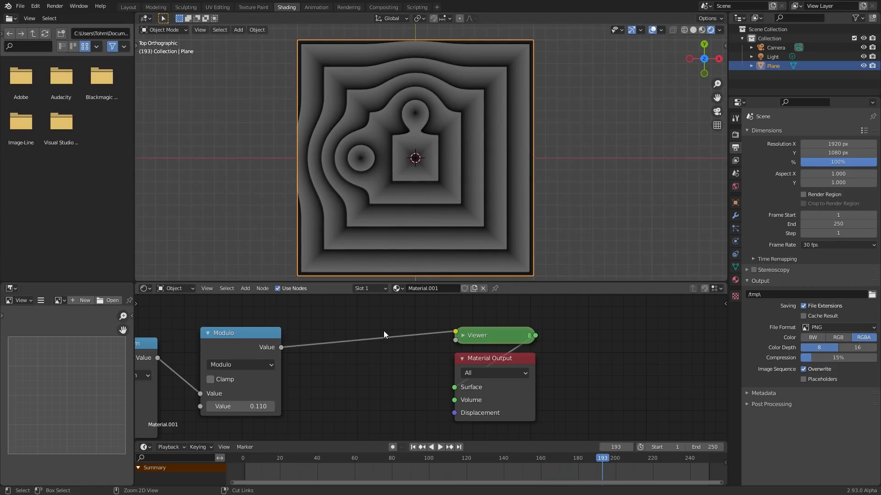
key("ctrl+z")
key("ctrl+z")
key("ctrl+z")
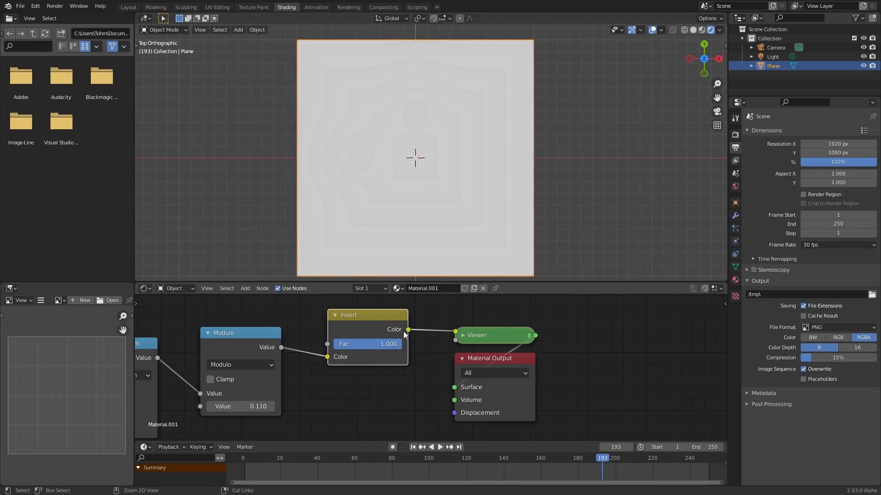
key("ctrl+z")
key("ctrl+z")
- Save the file and play the animation, inspecting the inverted outlines on the plane up close
key("ctrl+s")
mouse_move(373, 344)
left_mouse_down()
mouse_move(339, 344)
mouse_move(374, 344)
left_mouse_up()
key("space")
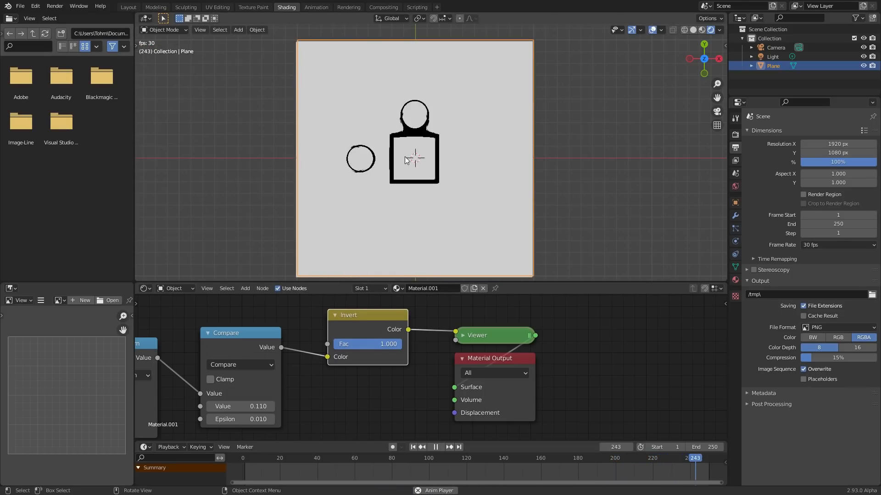
scroll(405, 159, "up", 3)
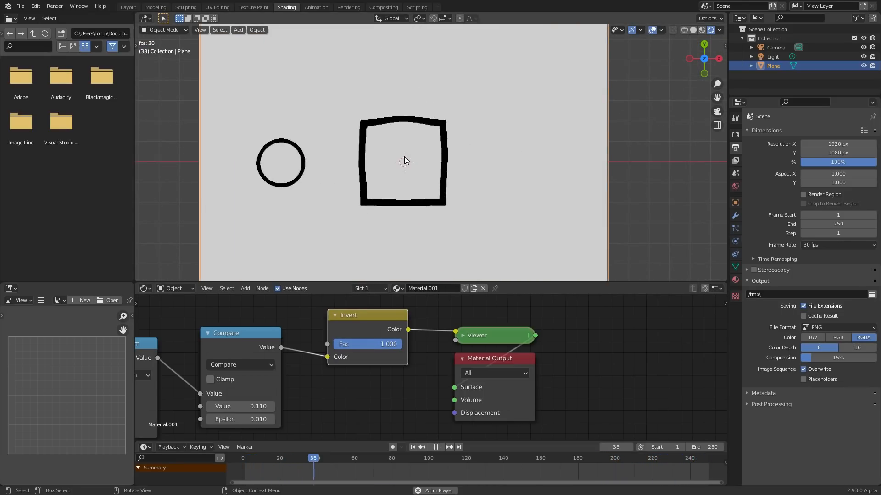
scroll(404, 157, "down", 4)
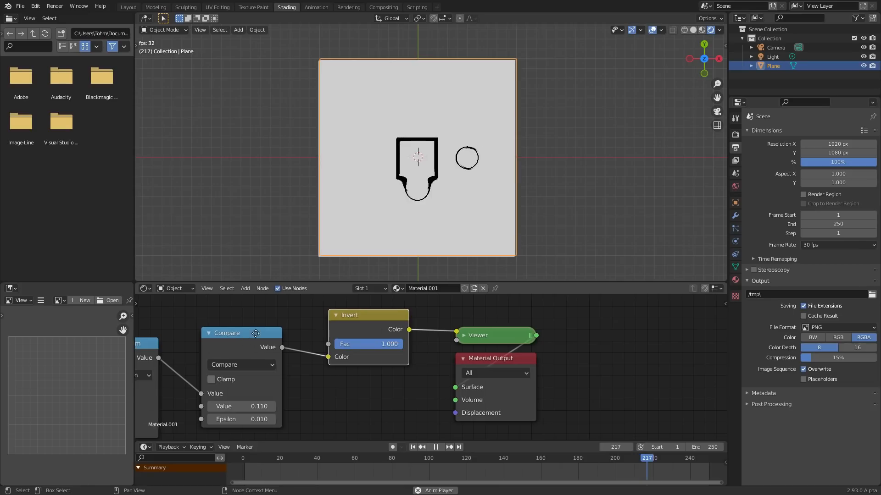
- Set the value of the Multiply node feeding the first Smooth Minimum to 0.710
middle_click_drag(254, 334, 561, 340)
middle_click_drag(347, 324, 533, 355)
middle_click_drag(273, 313, 448, 355)
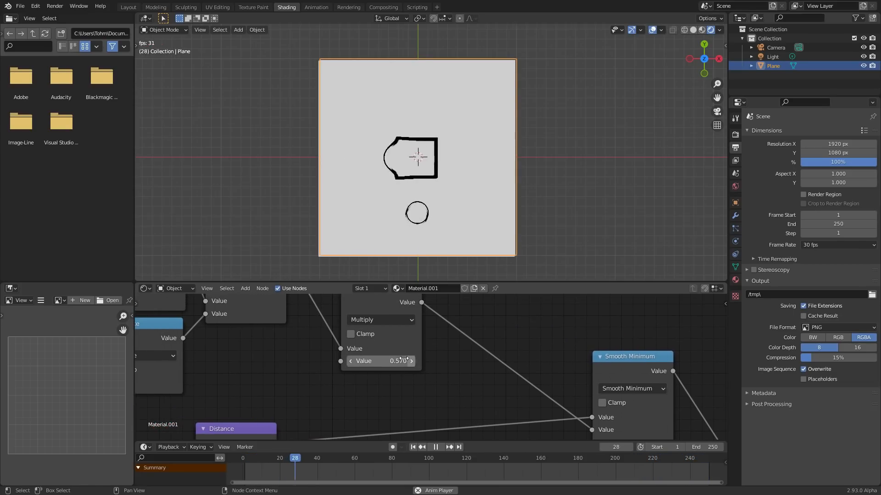
left_click_drag(381, 362, 385, 361)
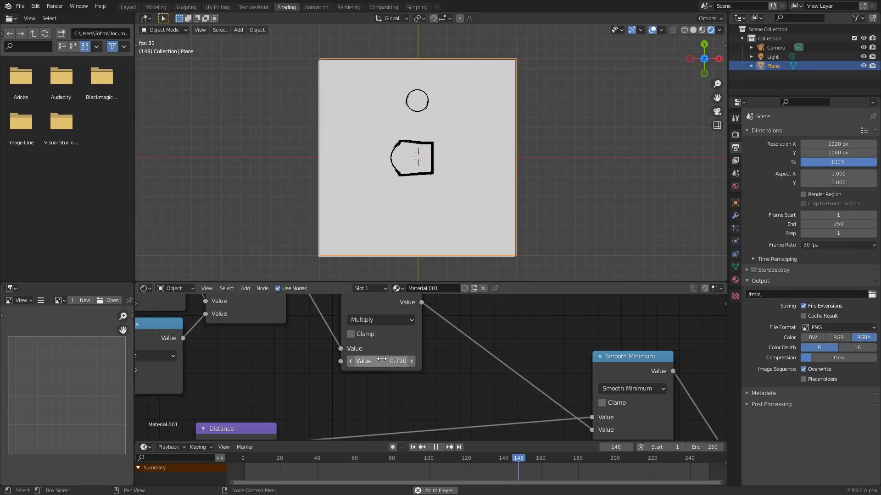
- Try a higher shared Value for the Smooth Minimum distances, play the animation, and undo the change
scroll(420, 378, "down", 3)
middle_click_drag(264, 383, 444, 311)
middle_click_drag(332, 344, 472, 299)
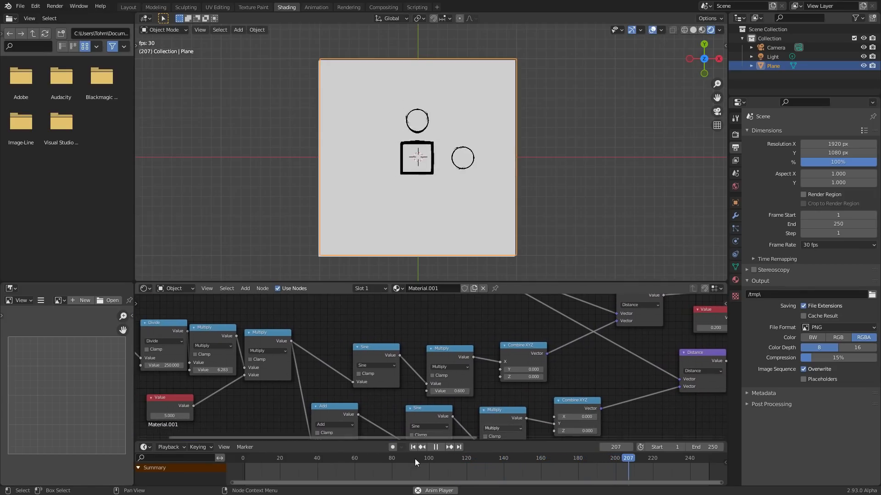
middle_click_drag(537, 389, 163, 432)
key("space")
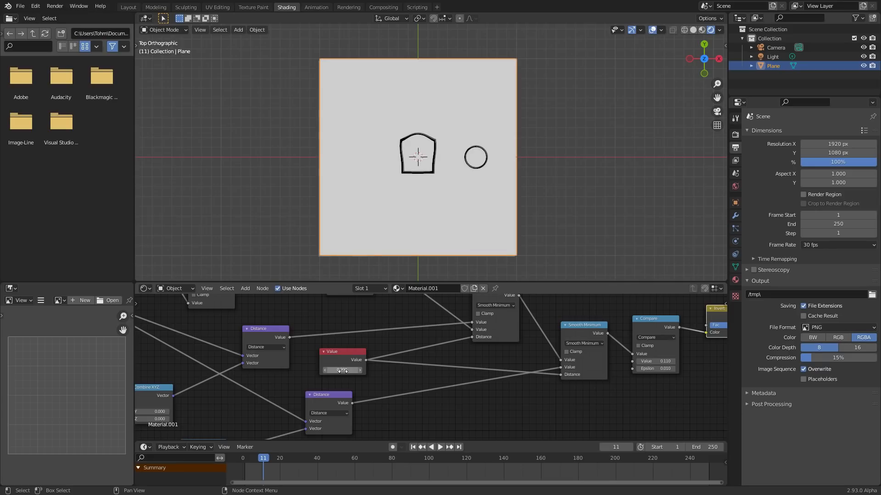
key("space")
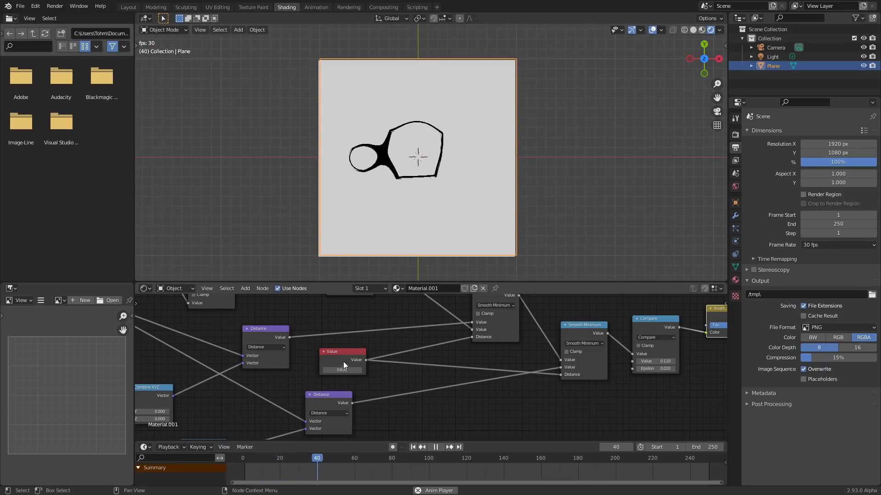
key("ctrl+z")
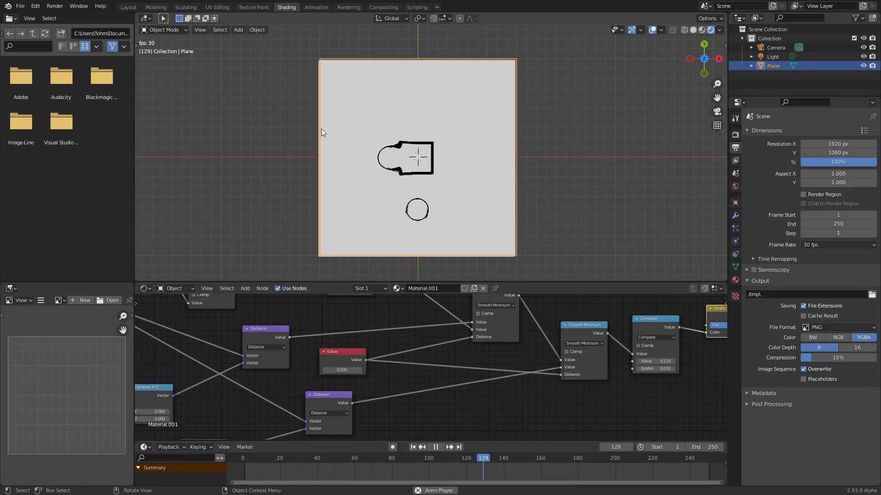
- Move the Texture Coordinate node farther from the reroute point to leave a gap in their link
scroll(445, 320, "down", 3)
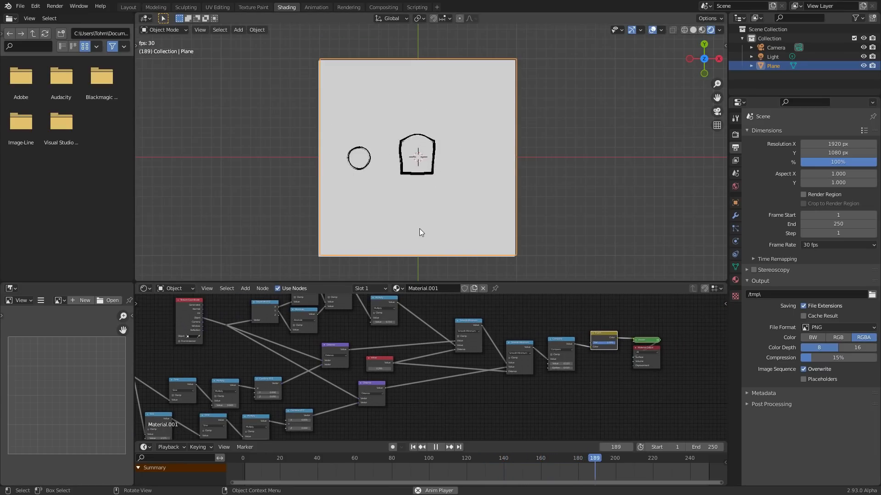
scroll(394, 358, "up", 4)
left_click_drag(345, 323, 265, 327)
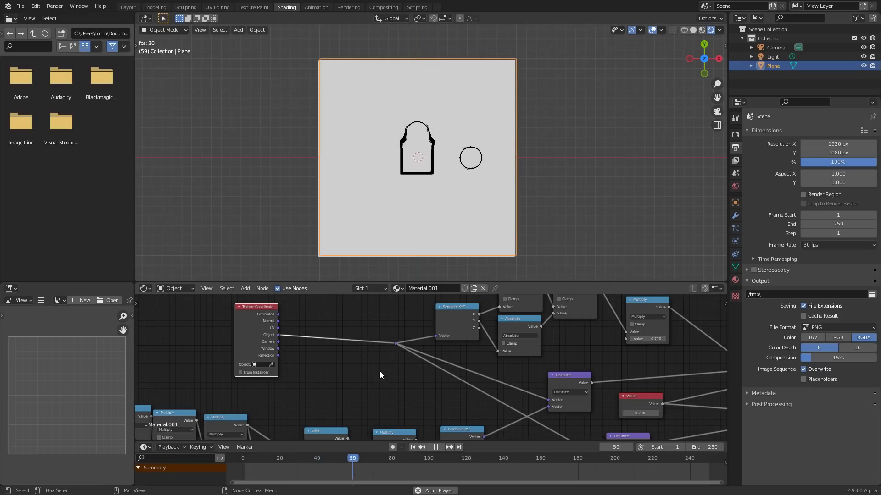
scroll(383, 374, "down", 3)
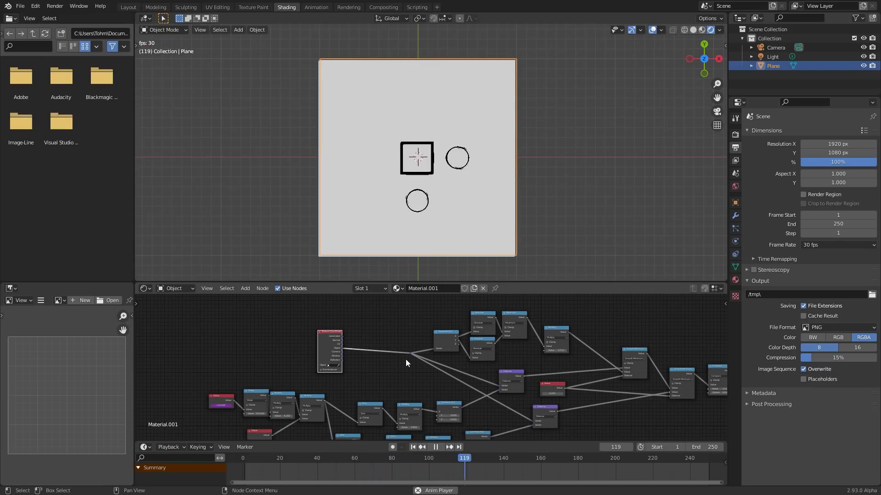
scroll(417, 368, "up", 3)
scroll(417, 368, "up", 1)
left_click_drag(257, 326, 268, 325)
left_click_drag(354, 375, 418, 317)
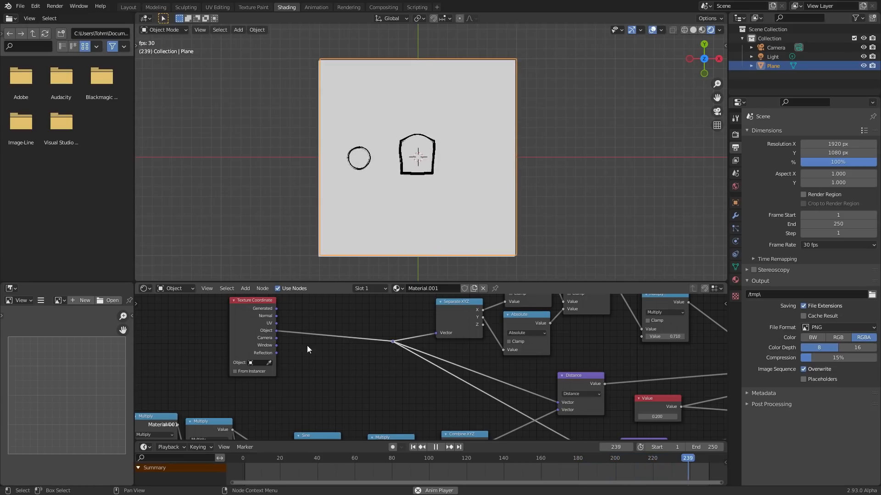
scroll(406, 330, "down", 2)
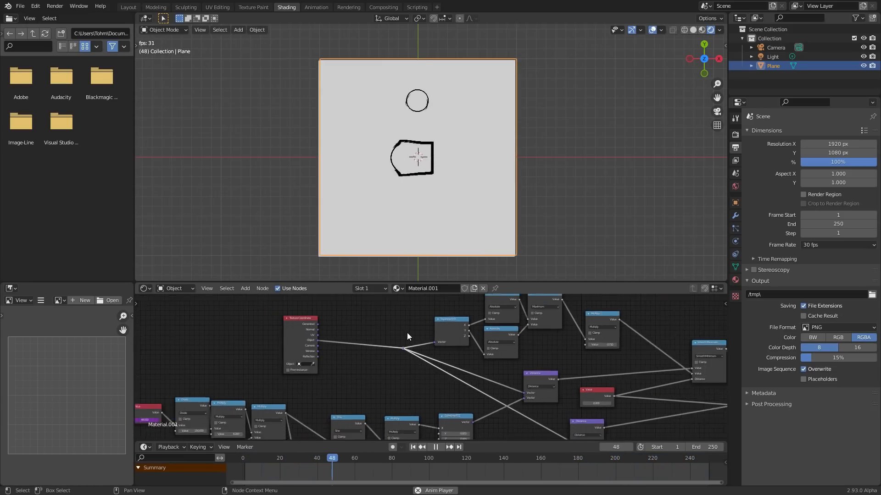
scroll(389, 339, "up", 3)
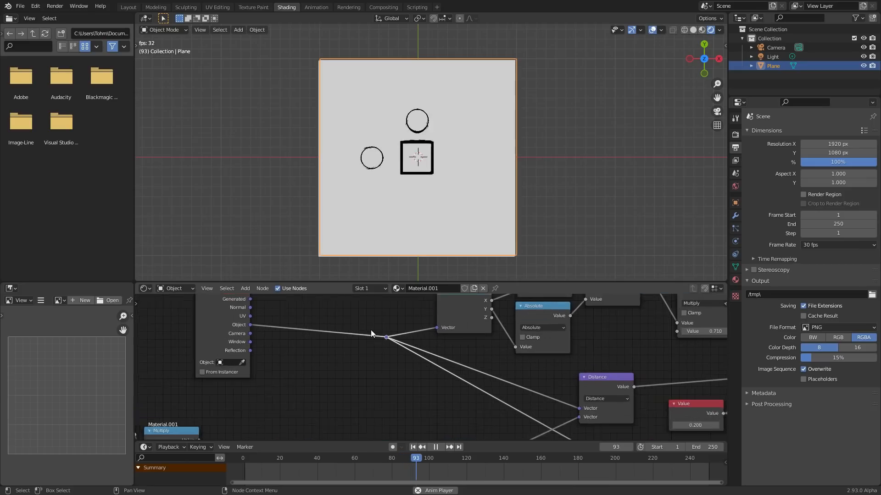
- Insert a Vector Math node set to Add on the link between the Object coordinates and the reroute point
key("shift+a")
left_click(308, 298)
type("v")
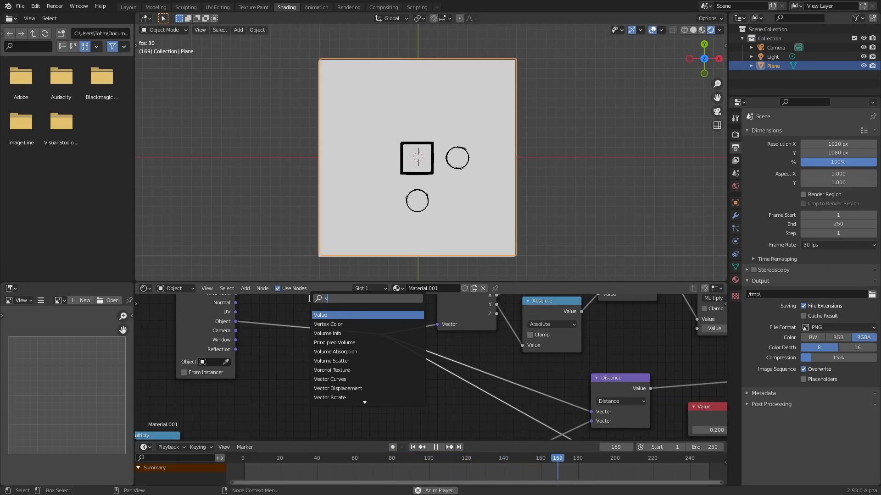
type("ec")
key("Down")
key("Down")
key("Down")
key("Down")
key("Down")
key("Up")
key("Return")
left_click(296, 306)
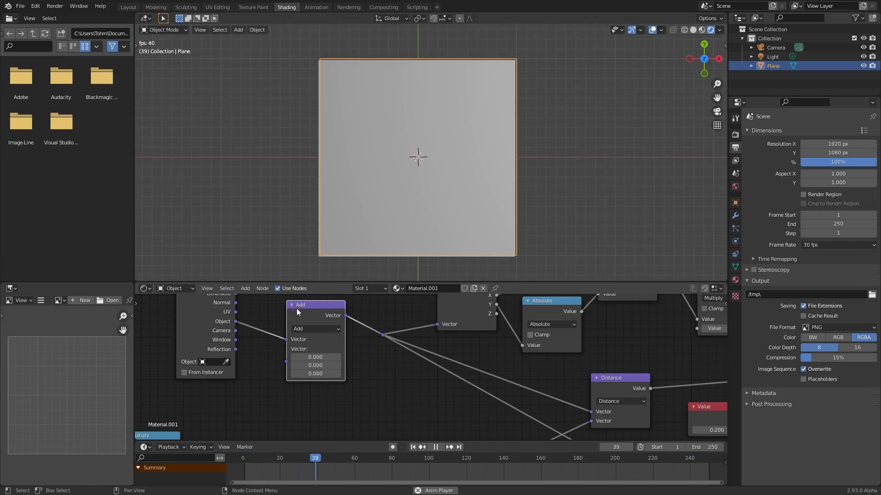
- Try offsetting the shapes with the Add node, using an X value of 0.240 and a negative Y value
key("space")
mouse_move(315, 358)
left_mouse_down()
mouse_move(348, 357)
mouse_move(327, 358)
left_mouse_up()
key("space")
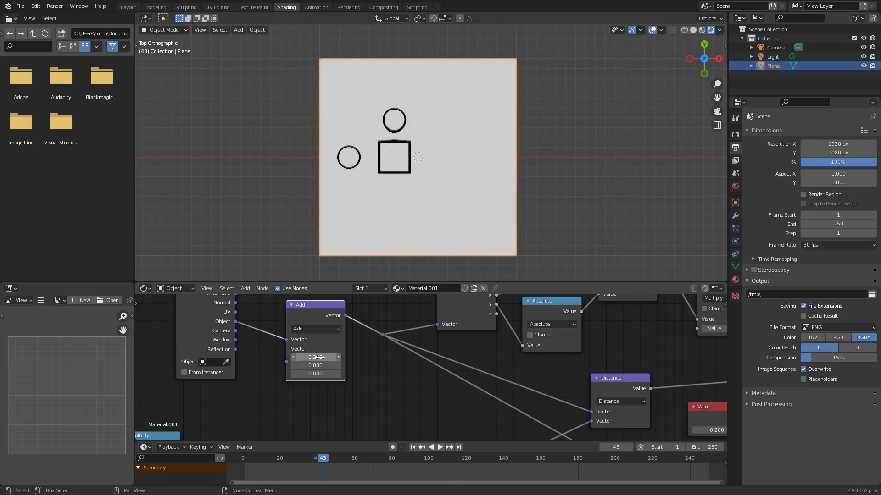
mouse_move(316, 365)
left_mouse_down()
mouse_move(293, 365)
mouse_move(320, 364)
left_mouse_up()
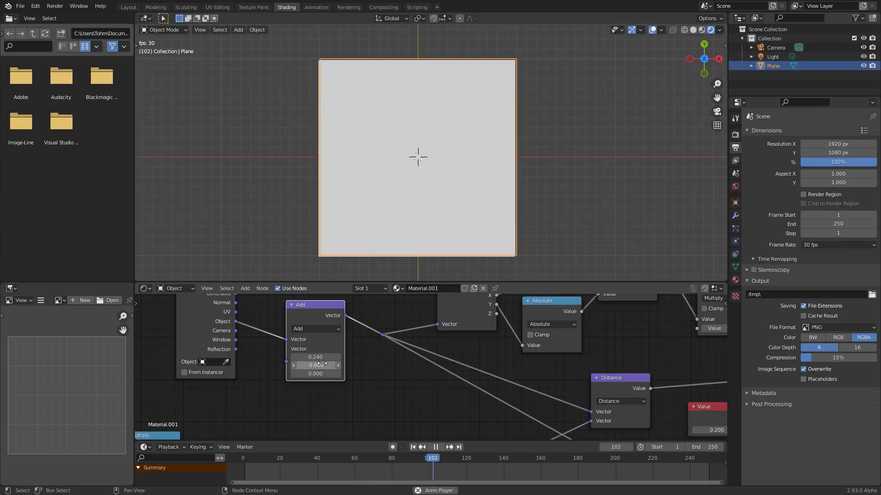
left_click(307, 328)
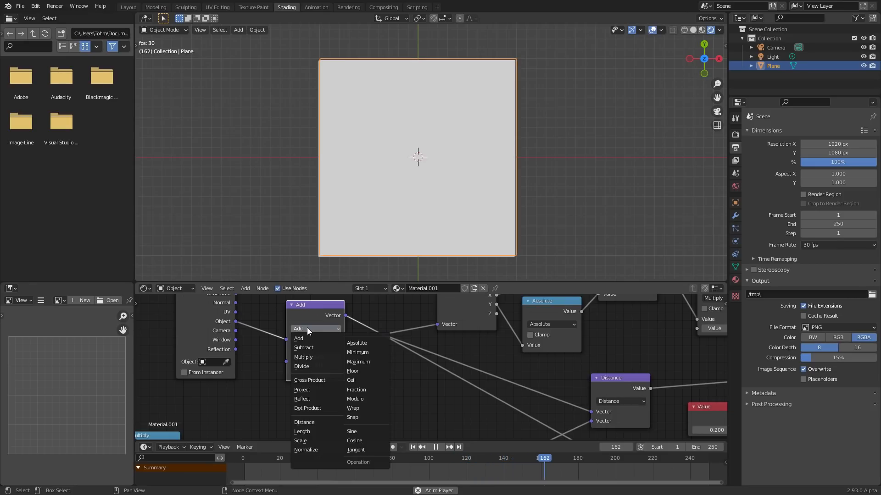
- Replace the Add node with a Vector Rotate node on the link between the Object coordinates and the reroute point
key("ctrl+x")
key("shift+a")
left_click(302, 306)
type("rot")
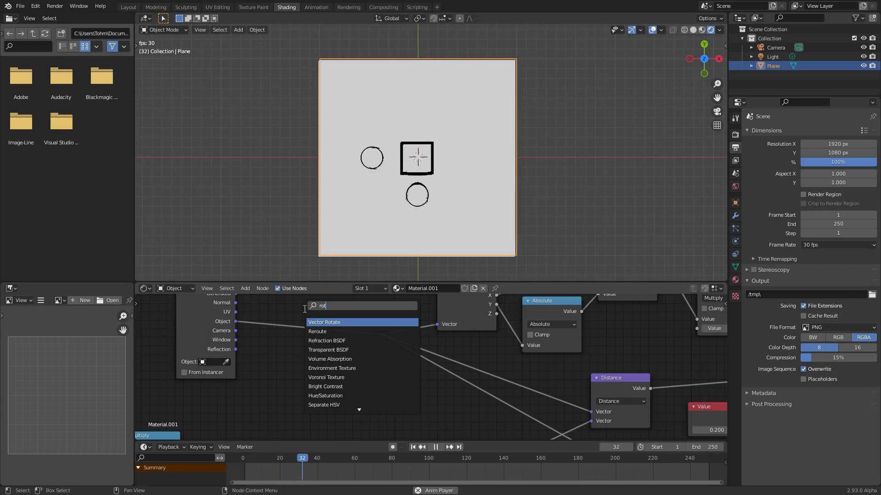
key("Return")
left_click(304, 310)
left_click_drag(304, 326, 302, 292)
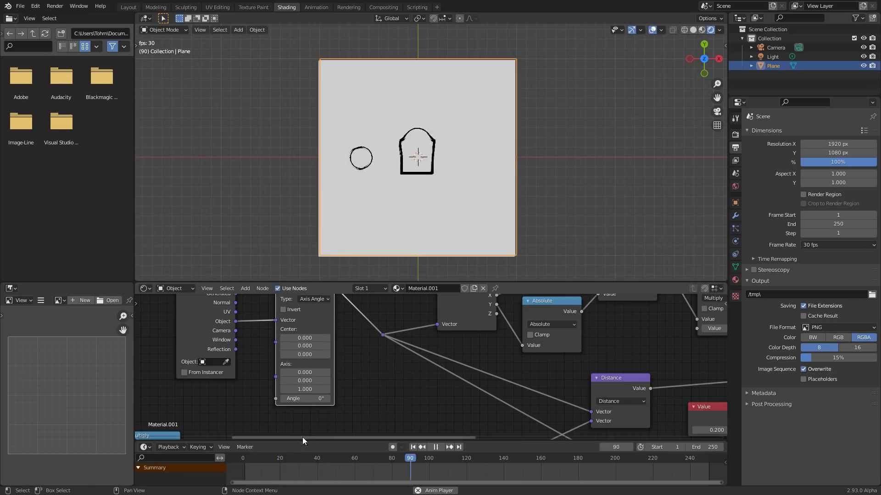
- Stop the playback, try a different Angle on the Vector Rotate node, and undo the change
key("space")
mouse_move(310, 397)
left_mouse_down()
mouse_move(338, 397)
mouse_move(307, 399)
left_mouse_up()
key("ctrl+z")
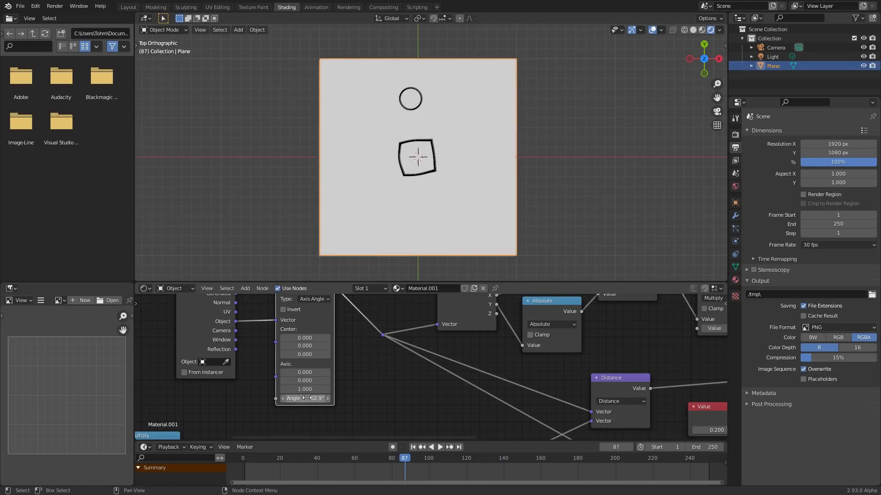
- Duplicate the Divide node and place the copy in the free space above the frame-driven node chain
scroll(297, 384, "down", 7)
middle_click_drag(276, 378, 408, 326)
scroll(326, 355, "up", 3)
left_click_drag(292, 349, 286, 350)
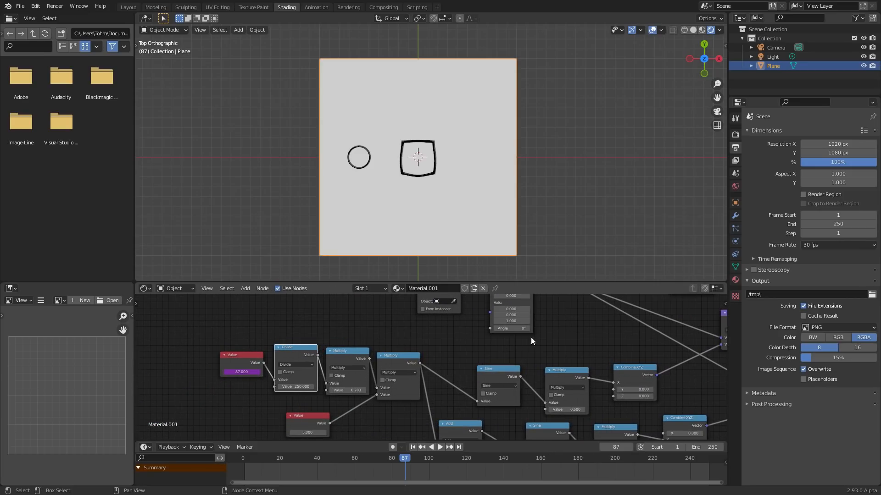
scroll(296, 335, "up", 1)
middle_click_drag(288, 349, 274, 370)
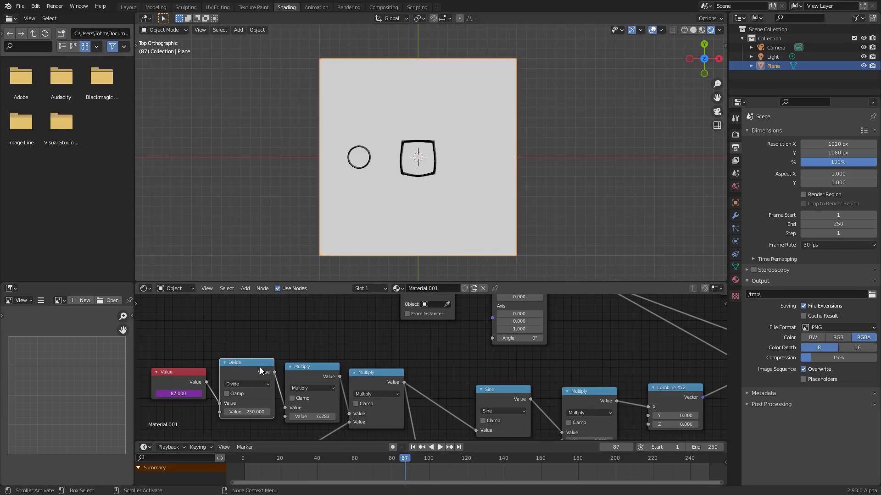
middle_click_drag(260, 367, 245, 392)
key("shift+d")
left_click(303, 313)
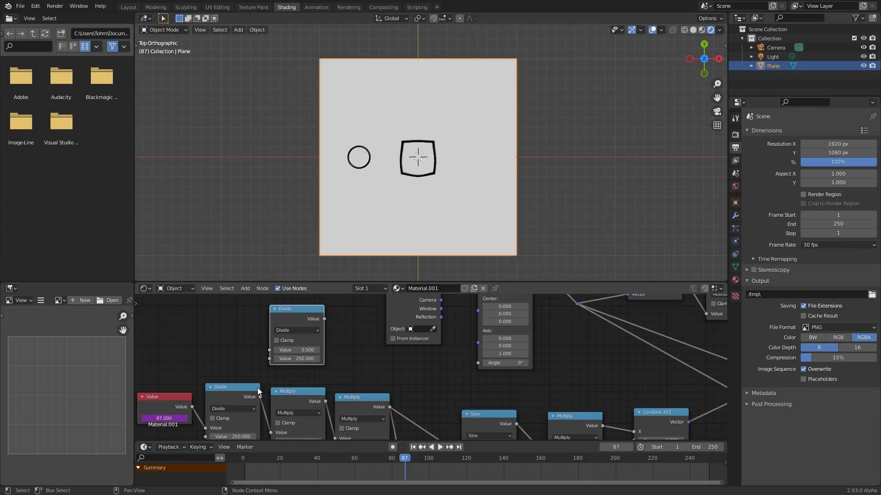
- Link the original Divide output to the copy, and set the copy to Multiply with a value of 360.000
left_click_drag(261, 397, 271, 350)
left_click(284, 332)
left_click(285, 323)
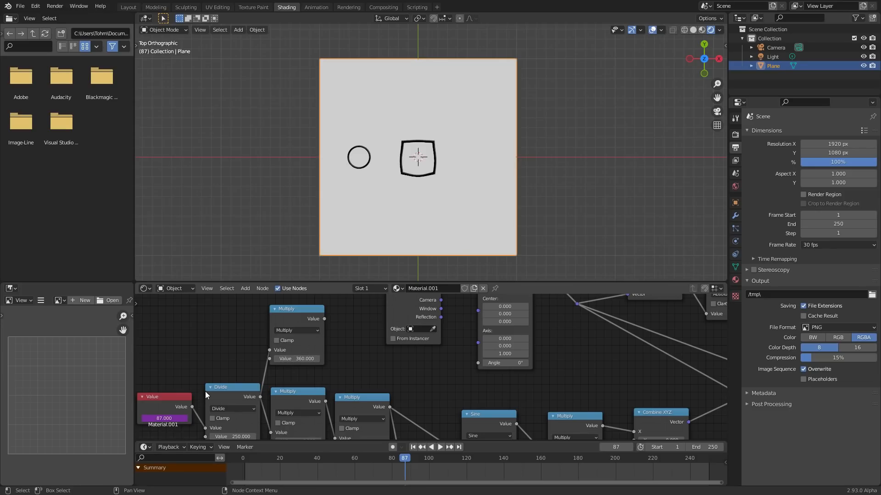
left_click_drag(204, 392, 199, 390)
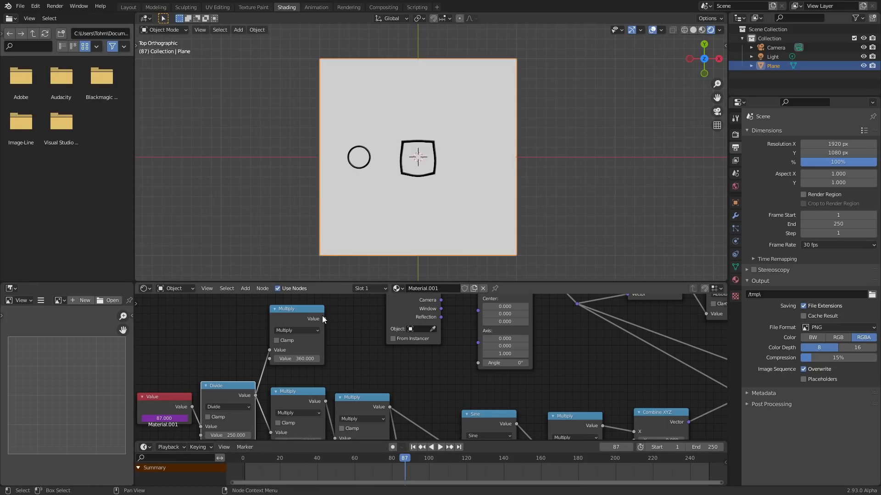
- Drive the Vector Rotate Angle with the 360 Multiply node, and compare its animation with a manual Angle of 44.8°
left_click_drag(480, 364, 479, 365)
key("shift+Left")
key("space")
key("space")
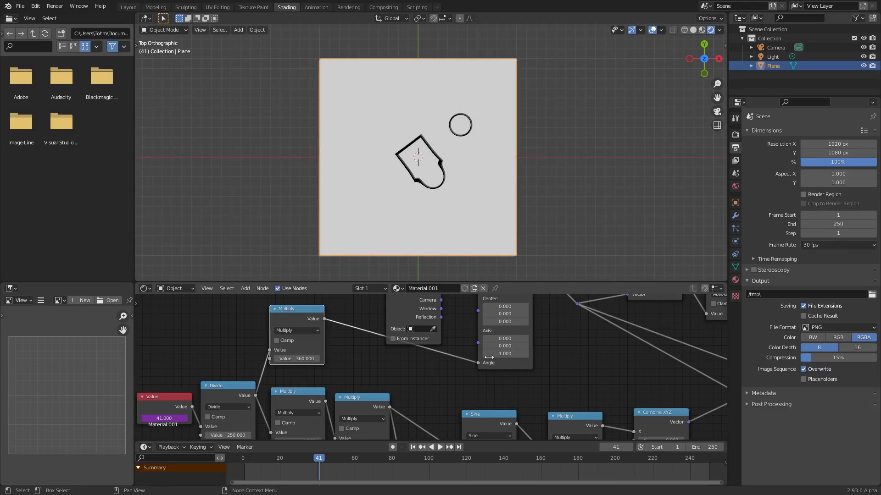
left_click_drag(478, 363, 532, 363)
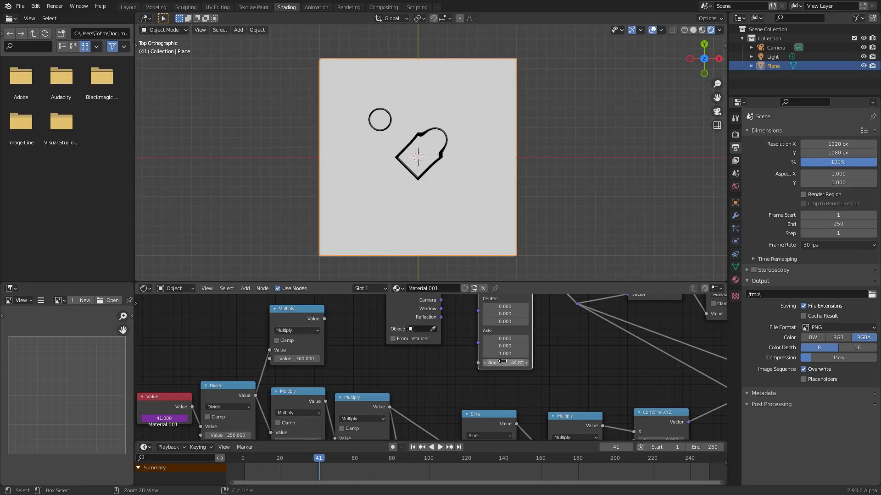
left_click_drag(478, 362, 324, 319)
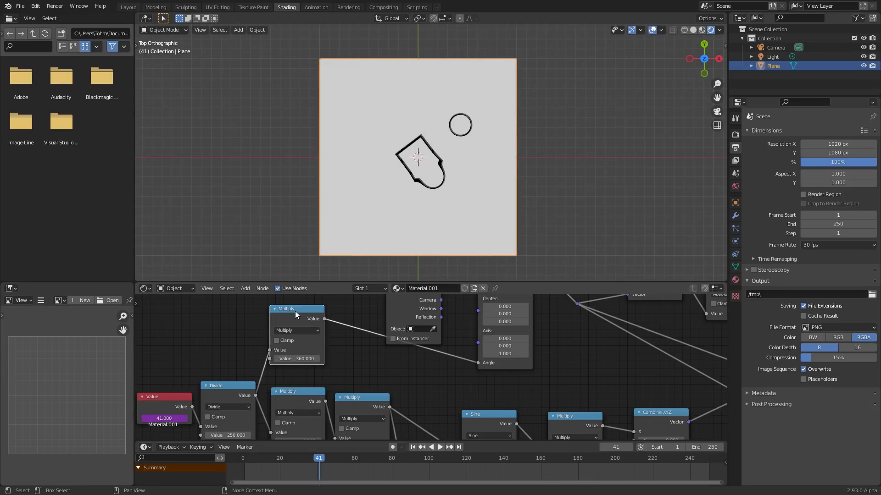
- Replace the 360 Multiply node with the 6.283 Multiply node as source of the Vector Rotate Angle, and play the looping animation
key("ctrl+x")
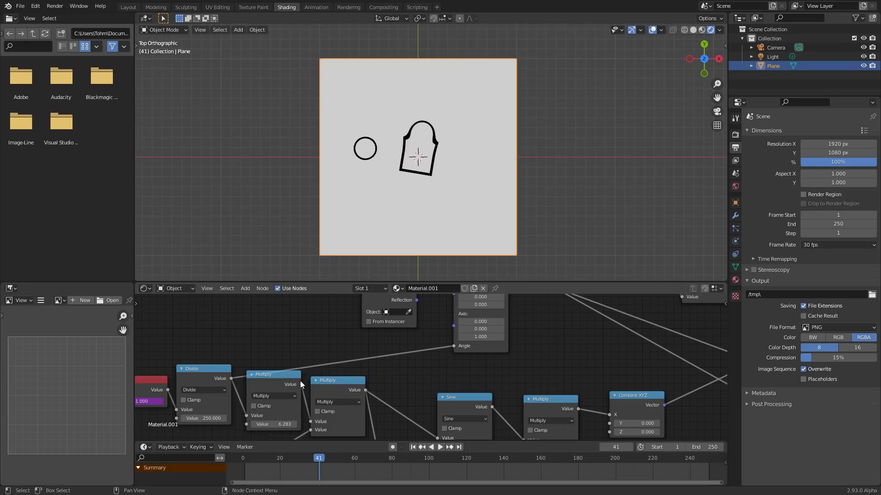
left_click_drag(301, 384, 453, 347)
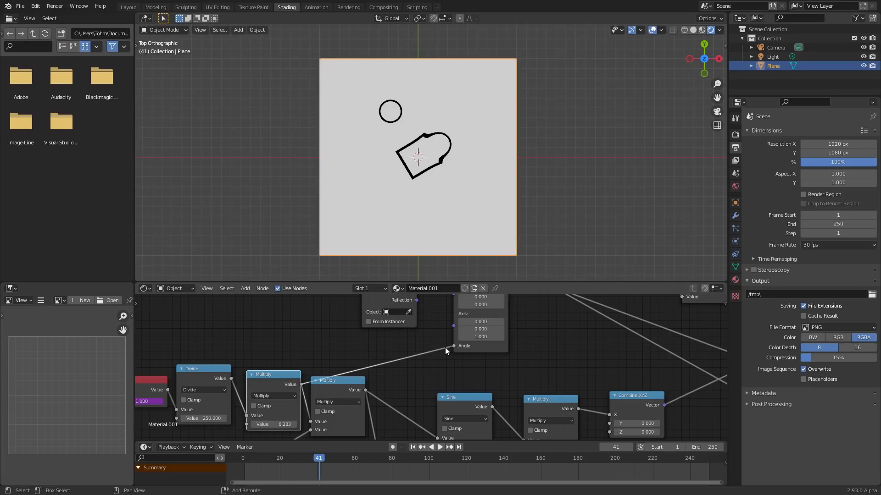
key("shift+Left")
key("space")
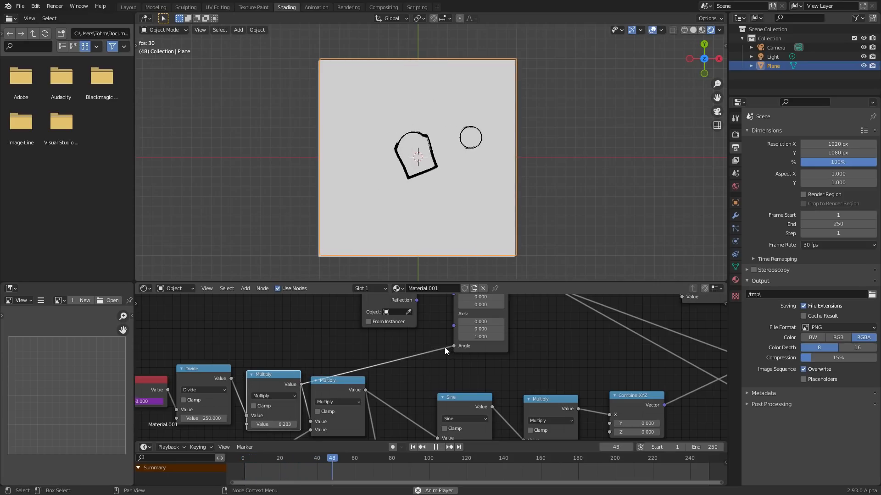
key("space")
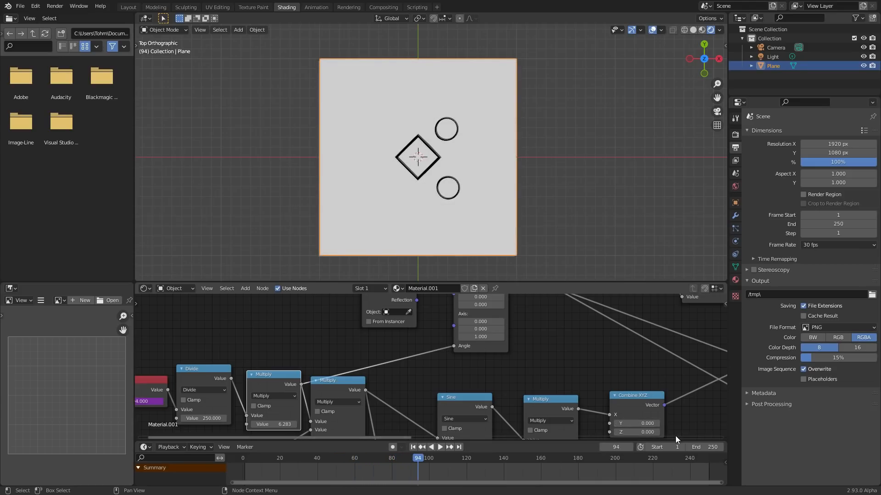
left_click(692, 459)
left_click_drag(697, 459, 697, 459)
key("space")
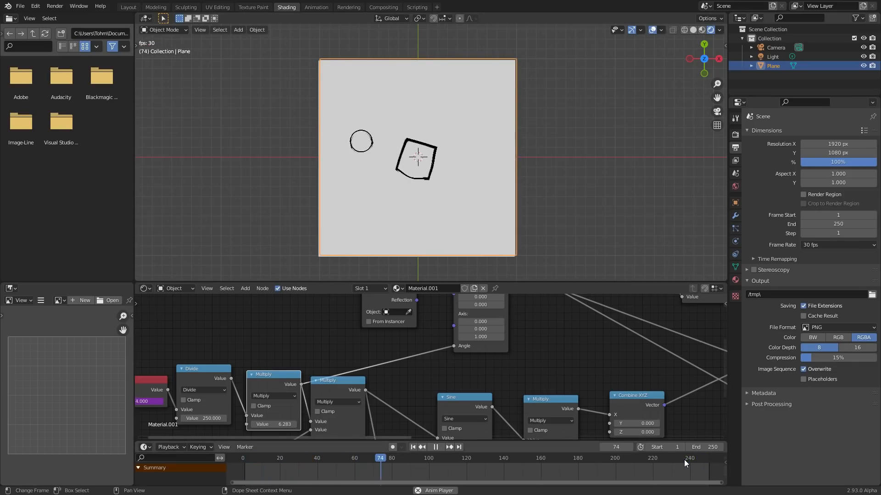
- Insert a duplicate Multiply node on the link into the Vector Rotate Angle and set its value to 2.000
key("shift+d")
left_click(415, 356)
double_click(404, 389)
type("2")
key("Return")
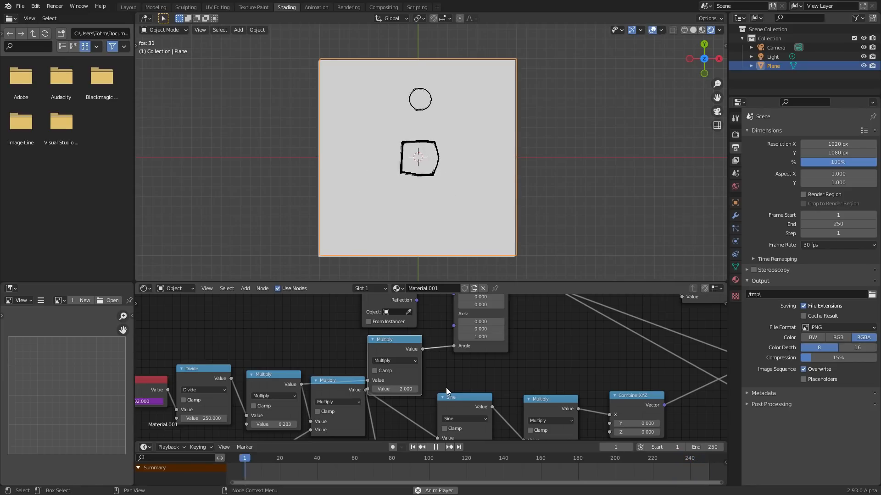
- Try a value of 1.500 in the Multiply node feeding the Angle, check the loop point, and restore 2.000
double_click(403, 388)
type("1.5")
key("Return")
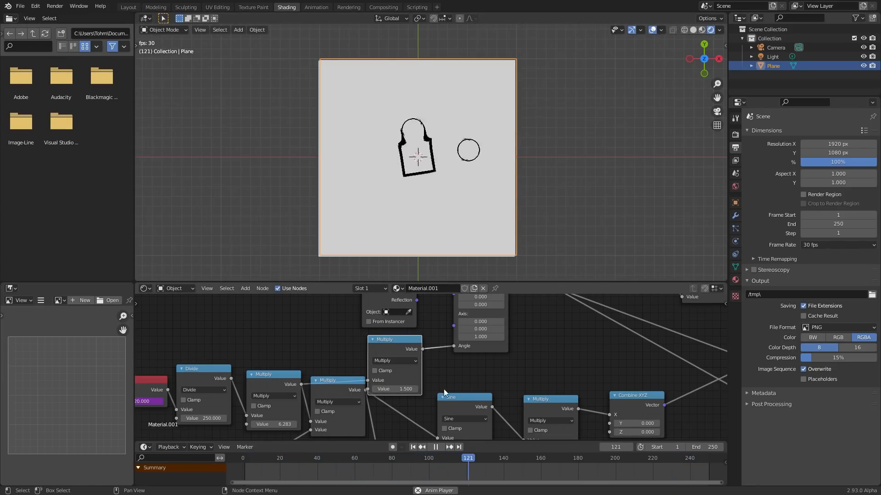
left_click(683, 458)
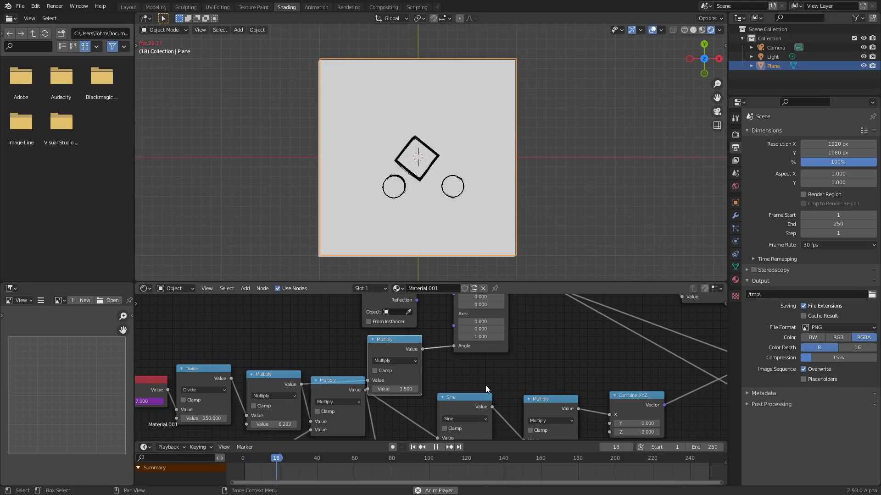
left_click_drag(403, 389, 447, 378)
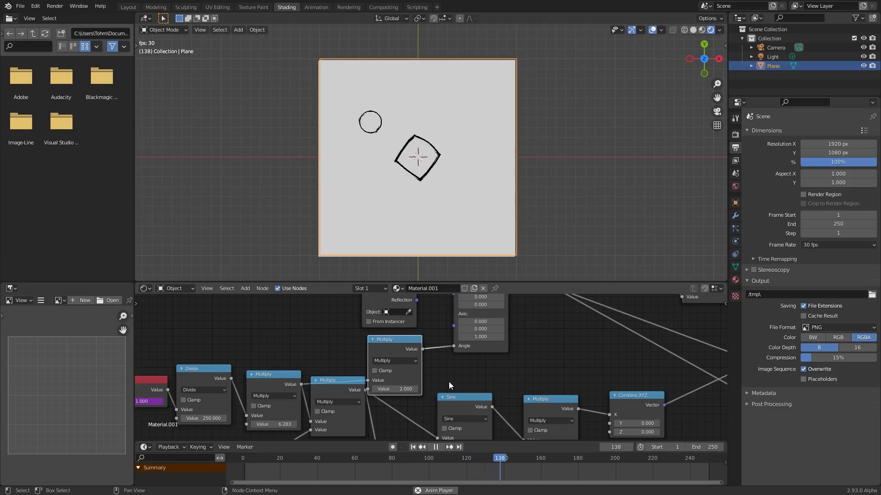
- Move the Texture Coordinate node farther away from the Vector Rotate node
scroll(448, 382, "down", 6)
middle_click_drag(587, 385, 520, 431)
left_click_drag(320, 348, 237, 341)
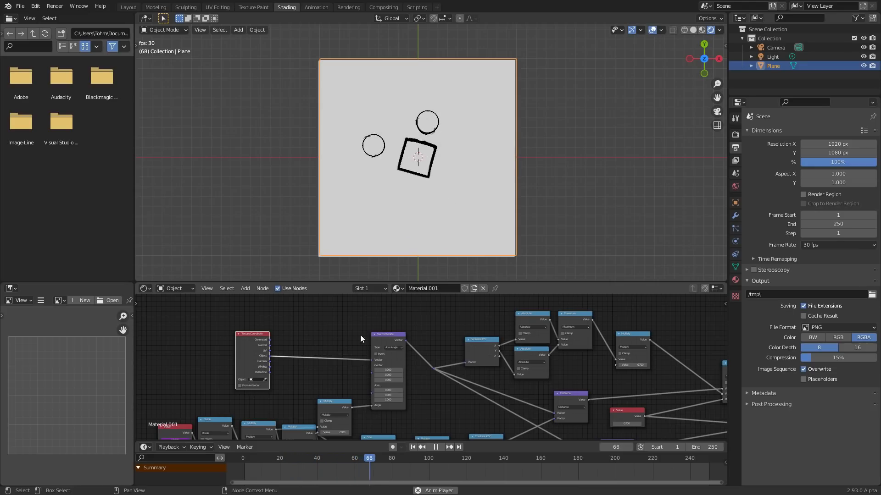
- Stop the animation near the final outlined result and save the file
middle_click_drag(694, 356, 217, 308)
scroll(361, 331, "up", 8)
key("space")
scroll(402, 153, "up", 2)
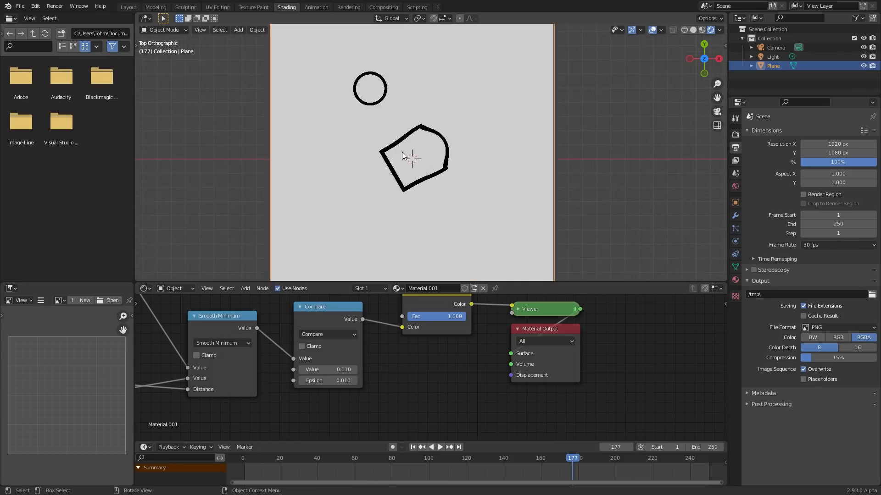
key("ctrl+s")
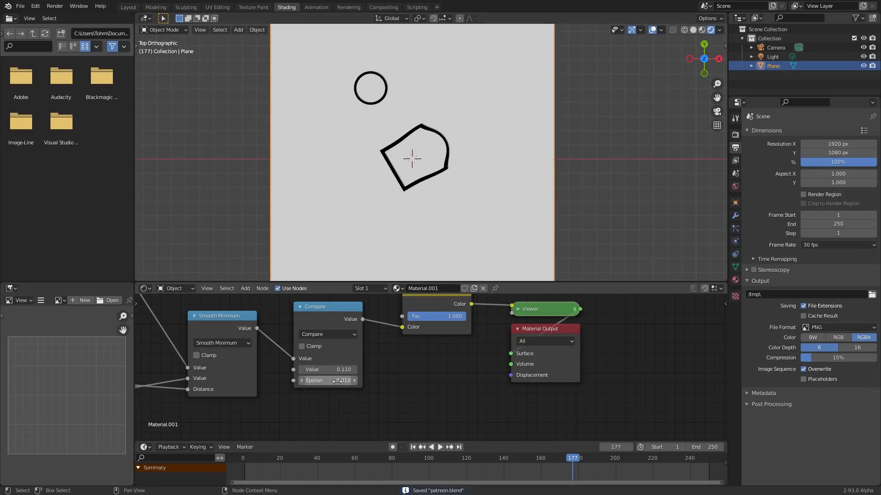
- Try a Value of -0.690 on the Compare node and undo the change
mouse_move(328, 369)
left_mouse_down()
mouse_move(348, 369)
mouse_move(305, 369)
mouse_move(331, 369)
left_mouse_up()
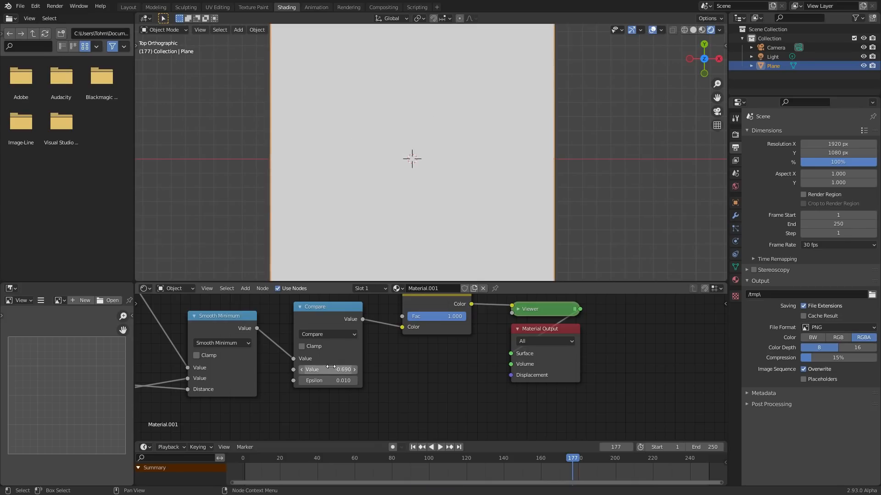
key("ctrl+z")
- Link the output of the upper Sine node to the Compare node's second Value input and play the animation
scroll(359, 366, "down", 7)
middle_click_drag(276, 375, 421, 341)
scroll(413, 342, "down", 6)
middle_click_drag(288, 352, 472, 323)
scroll(176, 330, "up", 4)
middle_click_drag(280, 331, 342, 360)
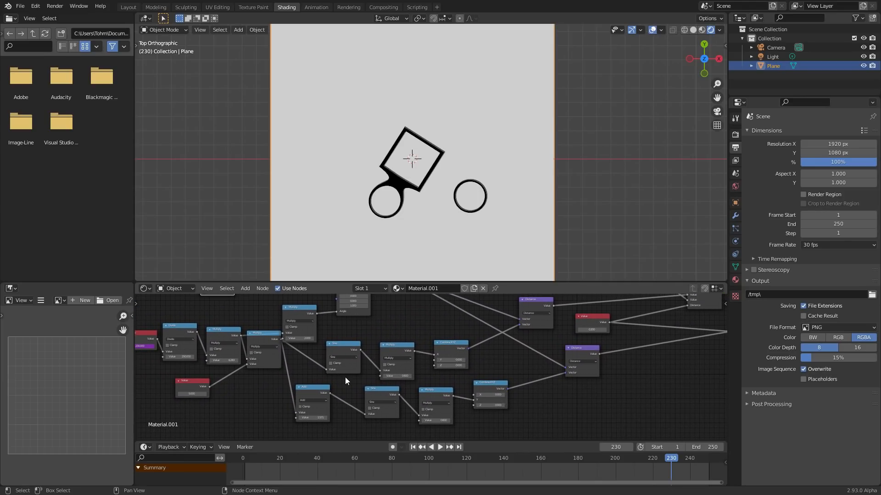
middle_click_drag(357, 346, 243, 368)
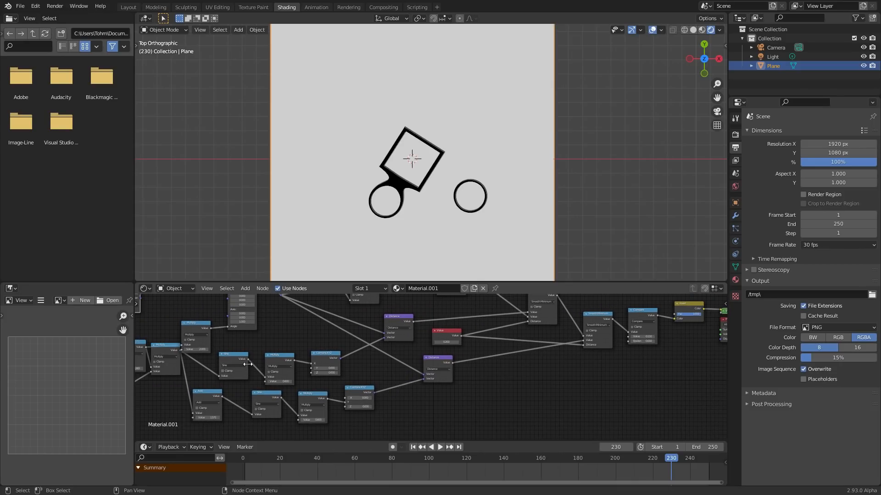
left_click_drag(248, 360, 626, 337)
key("space")
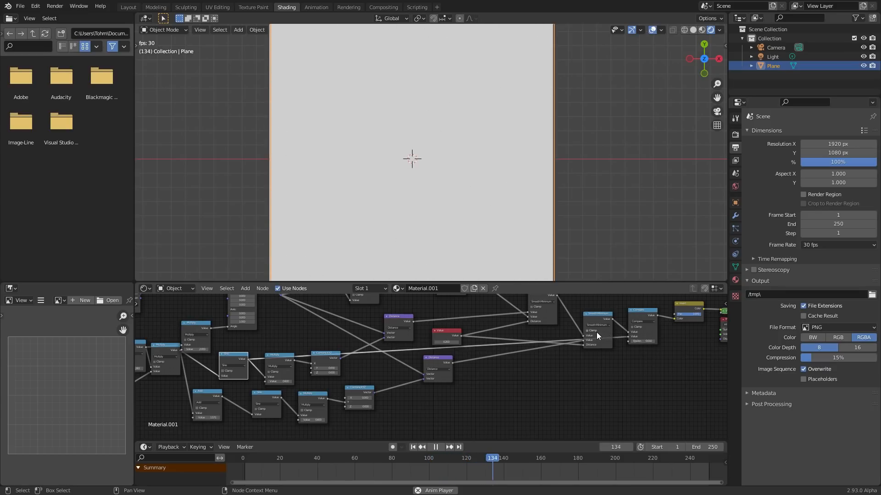
- Stop the playback, detach the Sine link from the Compare node's Value input, and undo the detachment
scroll(615, 333, "up", 5)
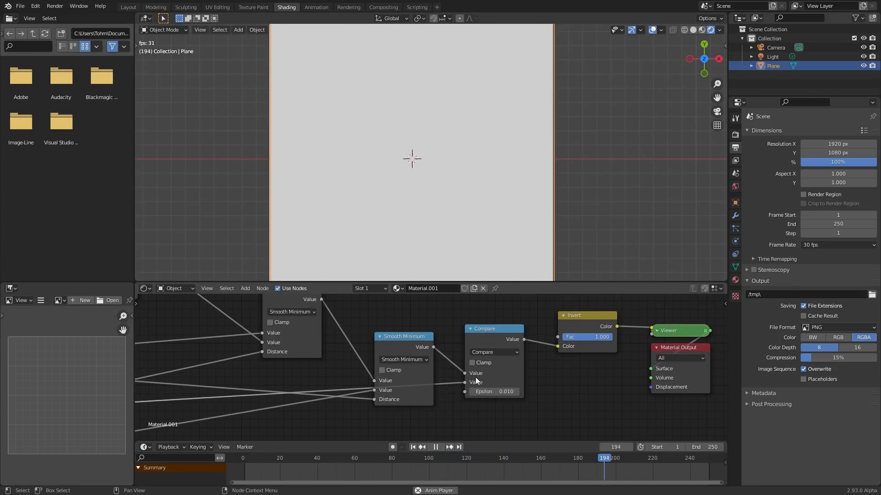
key("space")
left_click_drag(462, 385, 447, 387)
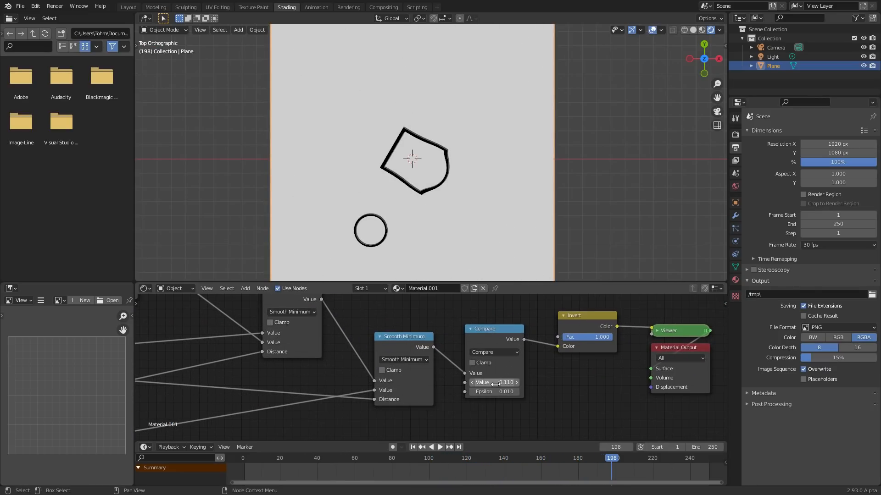
key("ctrl+z")
- Move the last Smooth Minimum node aside and insert a Map Range node on the link from Sine to Compare
left_click_drag(415, 340, 406, 294)
key("shift+a")
left_click(445, 309)
type("map")
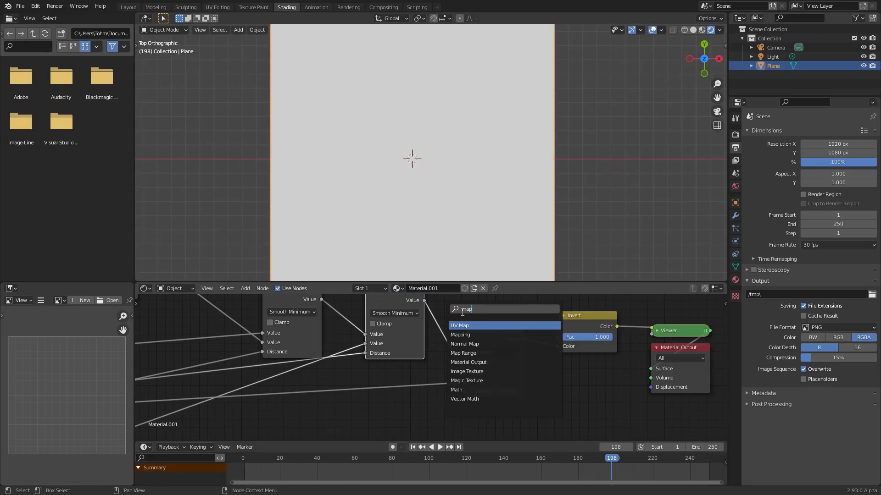
left_click(464, 354)
left_click(362, 409)
middle_click_drag(362, 409, 363, 374)
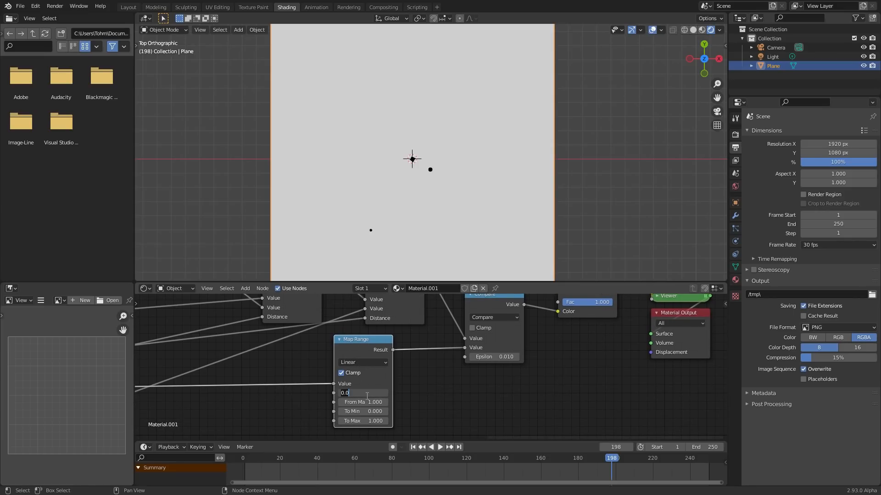
- Set the Map Range node's From Min to -1.000
type("1")
key("Return")
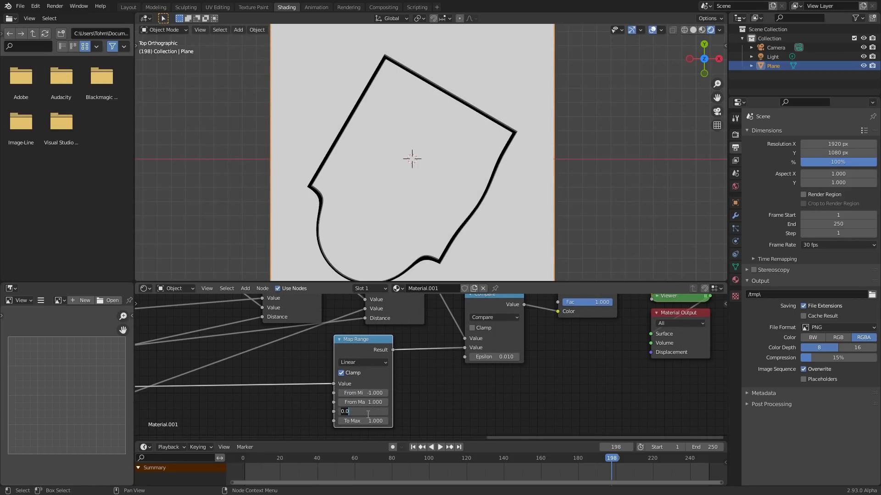
- Set the Map Range node's To Min to 0.1 and To Max to 0.15, and play the animation
type("0.1")
key("Return")
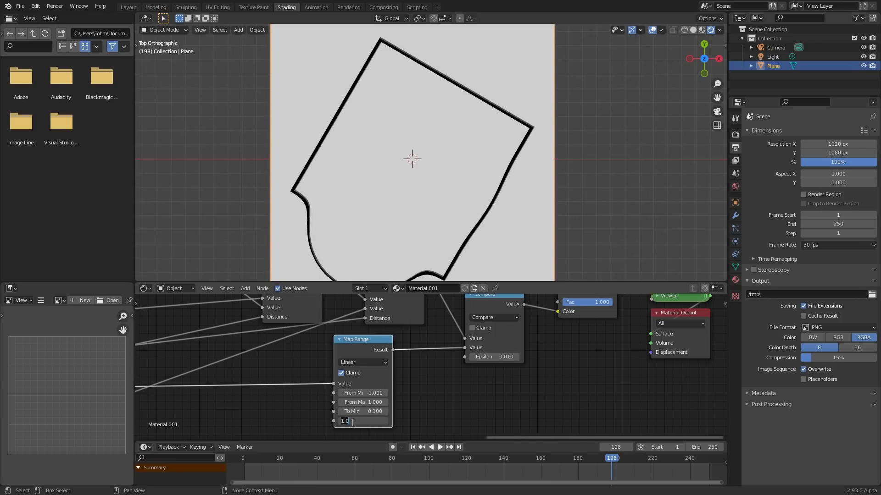
key("Return")
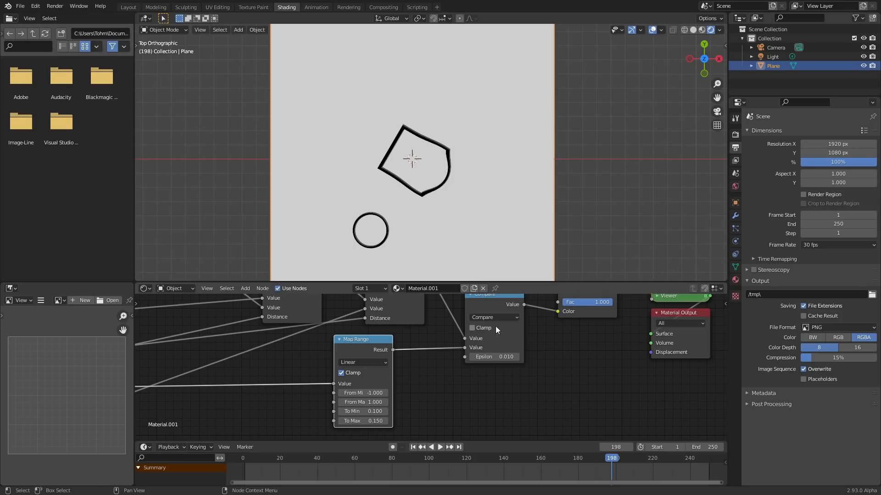
key("space")
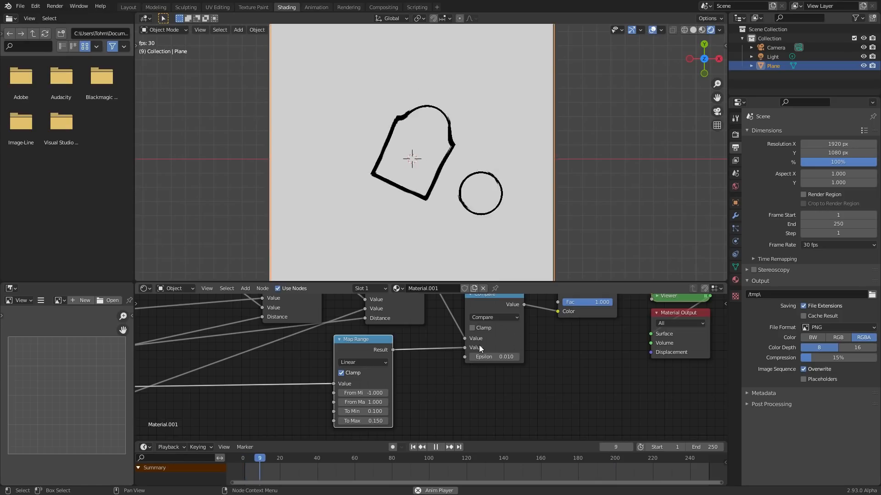
- Set the Map Range node's To Min to 0.05 and To Max to 0.2 while the animation plays
left_click(360, 411)
type("0.05")
key("Return")
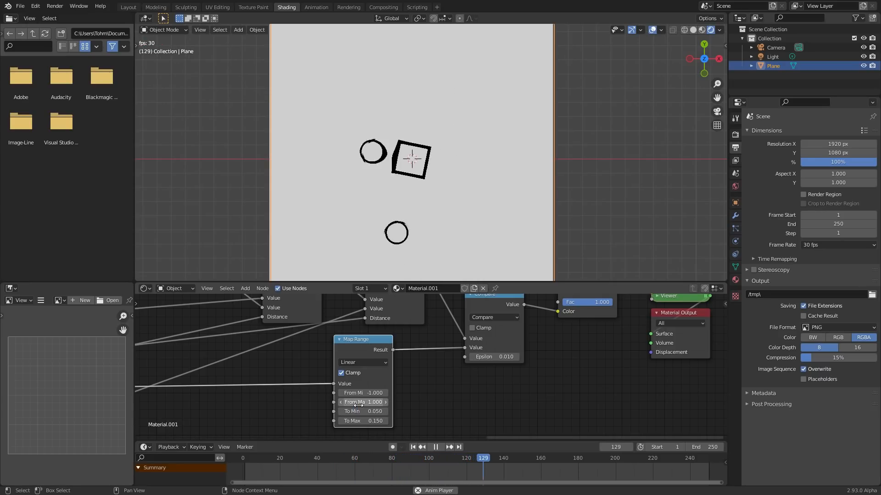
scroll(424, 133, "down", 2)
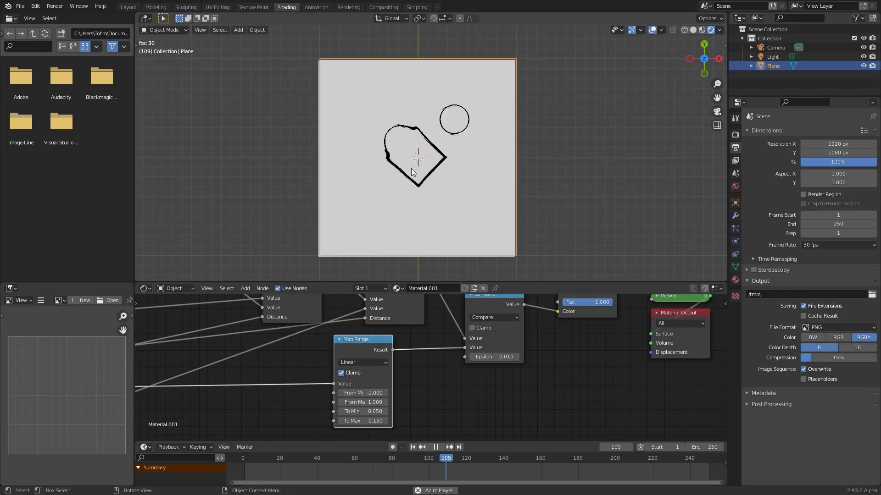
double_click(380, 419)
type("0.2")
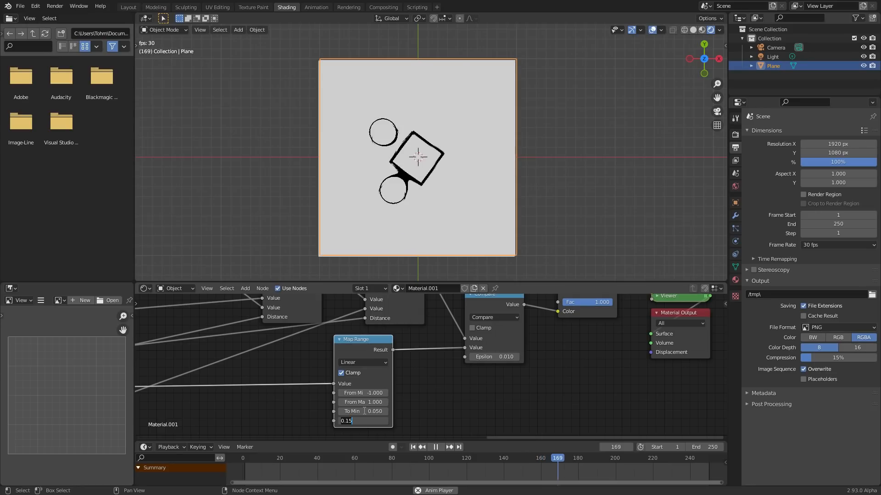
key("Return")
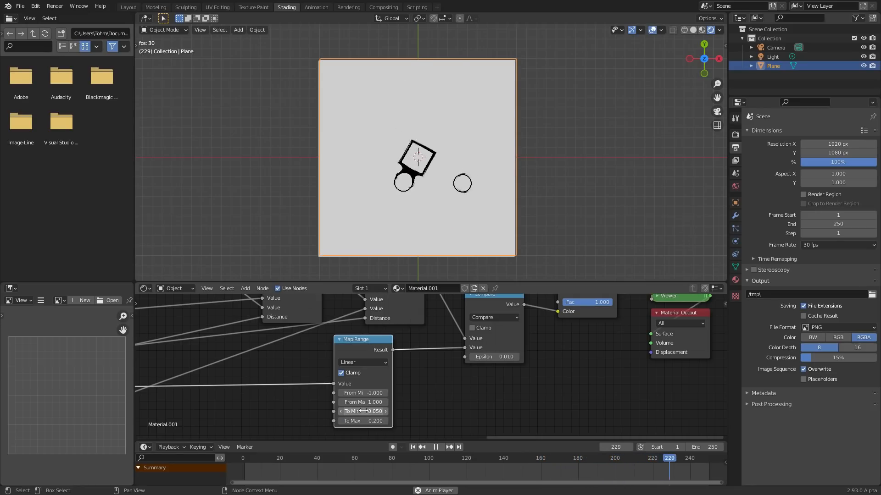
- Try Smoother Step and Stepped Linear interpolation on the Map Range node, restarting the playback from the first frame
left_click(373, 362)
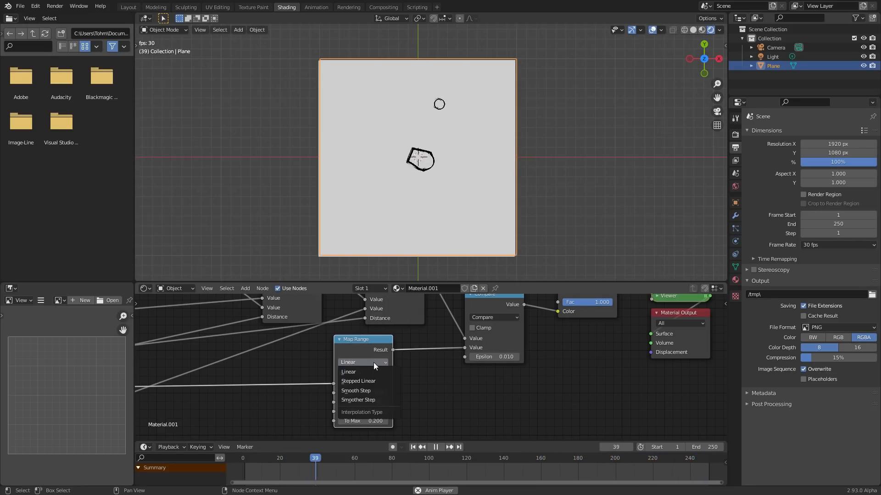
left_click(362, 399)
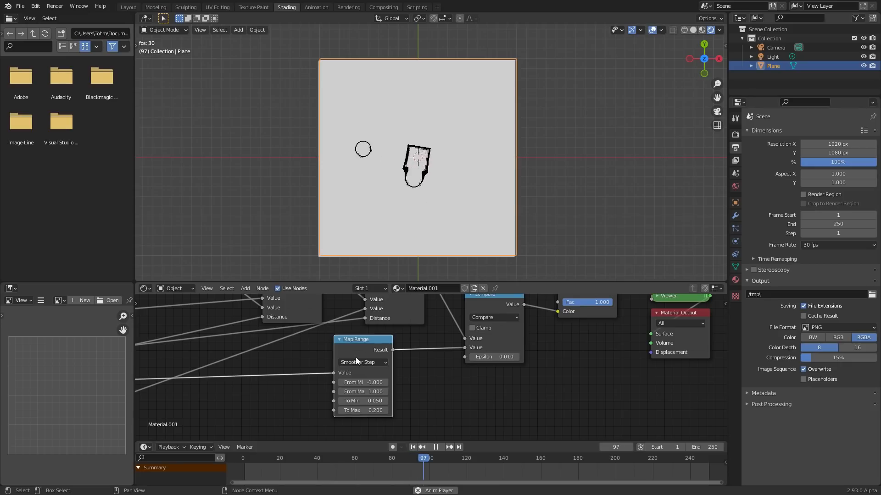
left_click(354, 361)
left_click(361, 383)
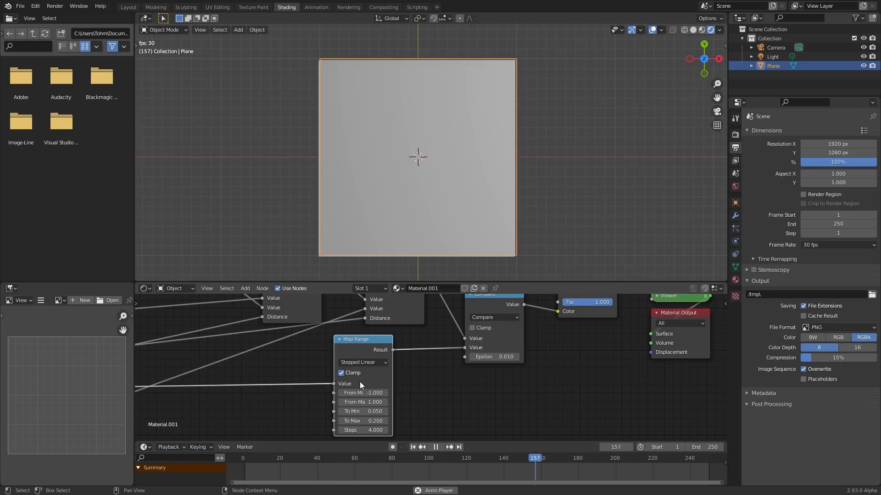
key("space")
key("shift+Left")
key("space")
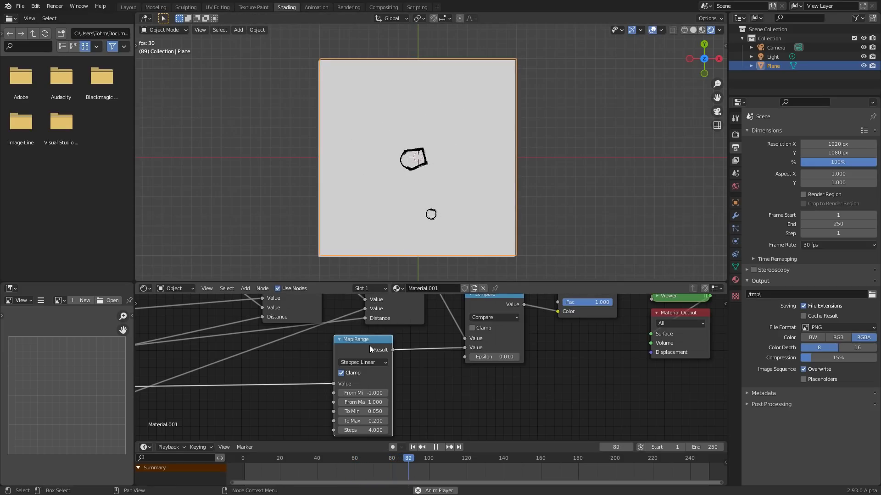
- Set the Map Range node's interpolation type to Smooth Step
left_click(358, 363)
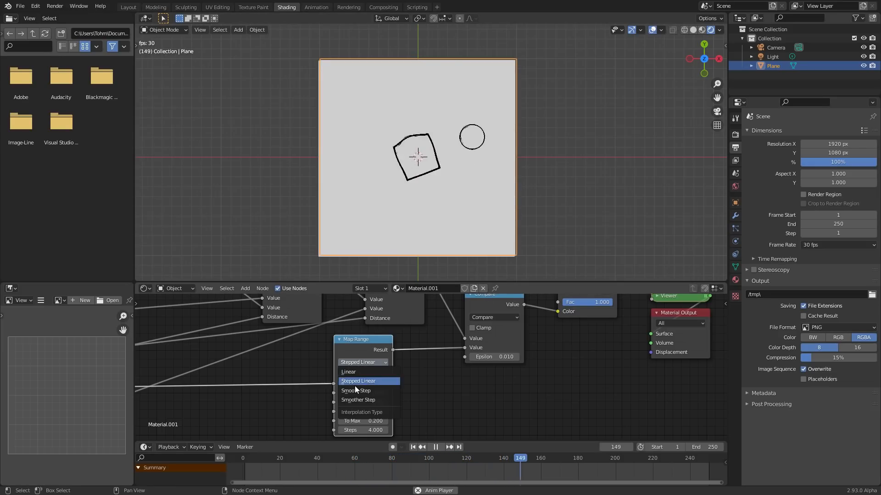
left_click(356, 391)
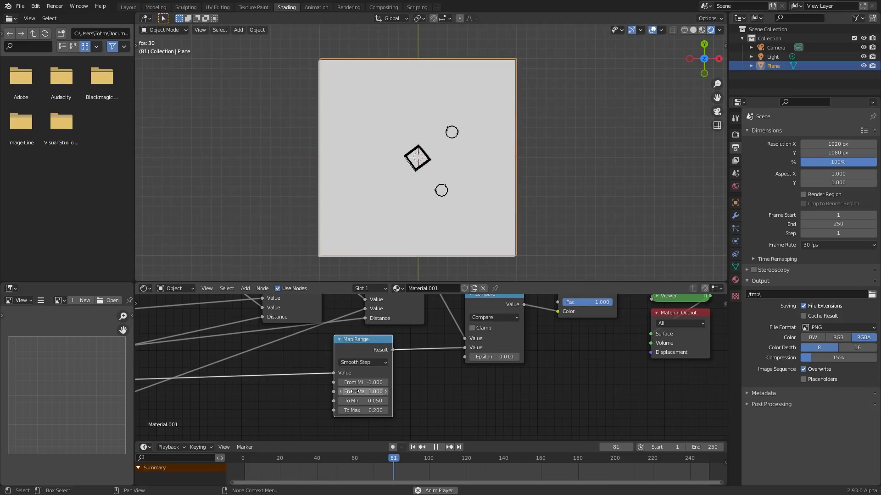
- Stop the playback, try an Epsilon of 0.050 on the Compare node, and play the animation again
key("space")
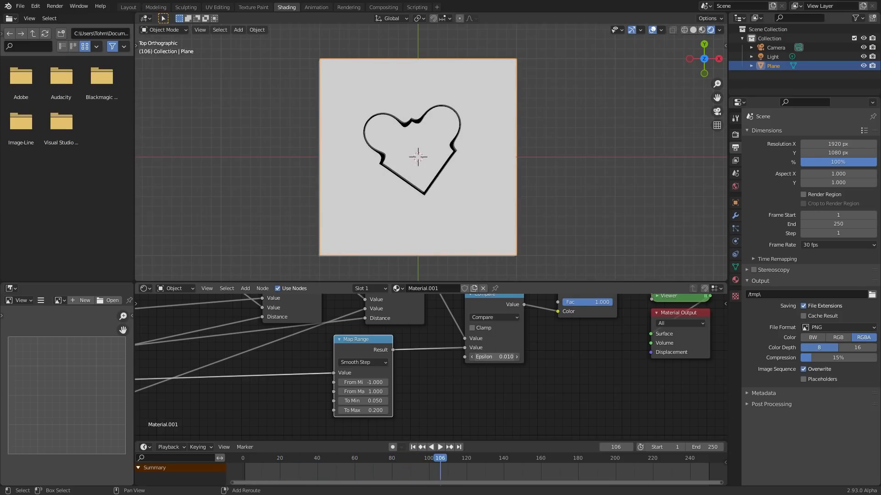
left_click_drag(495, 357, 492, 357, "shift")
key("space")
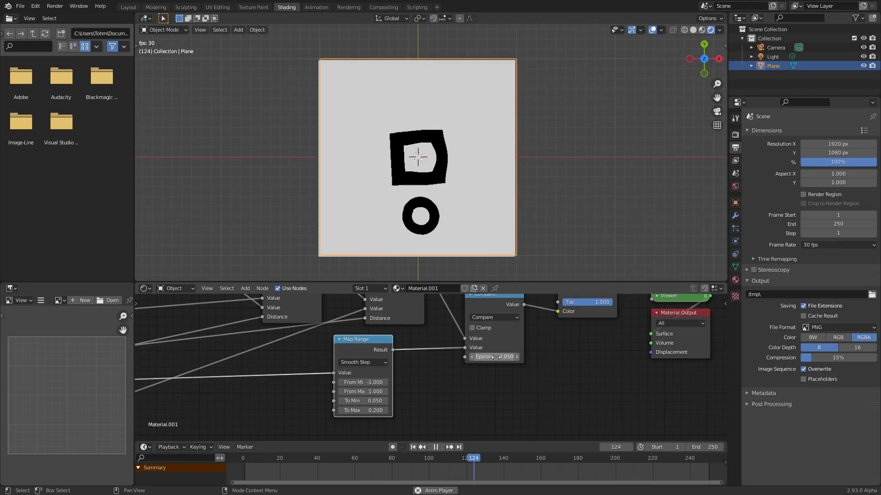
- Rename the material to "patreon" and save the file as patreon.blend
scroll(416, 349, "down", 12)
middle_click_drag(281, 341, 495, 344)
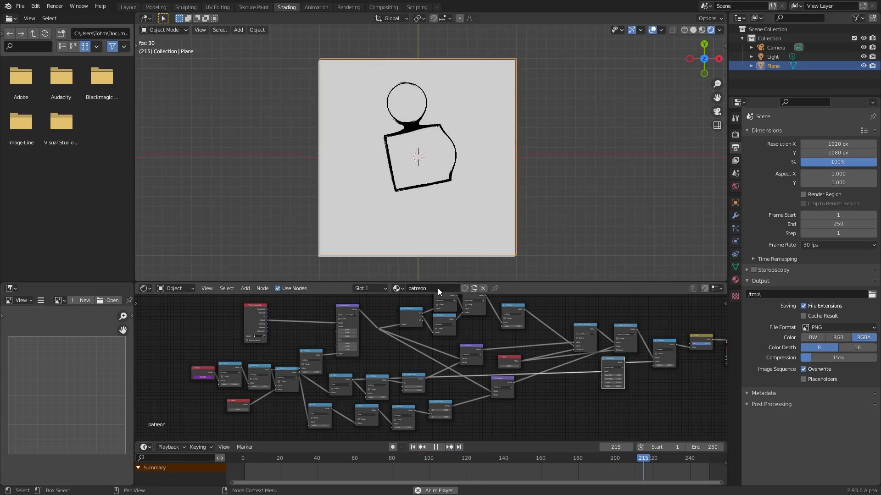
key("ctrl+s")
middle_click_drag(475, 332, 390, 343)
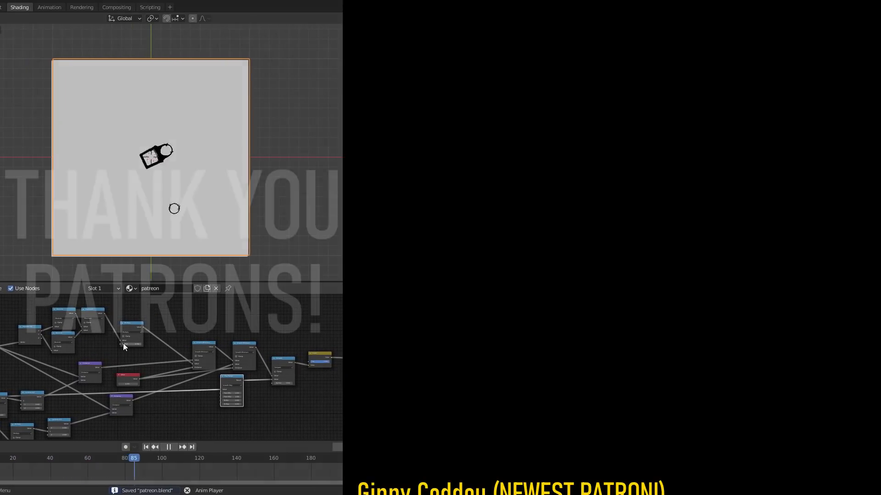